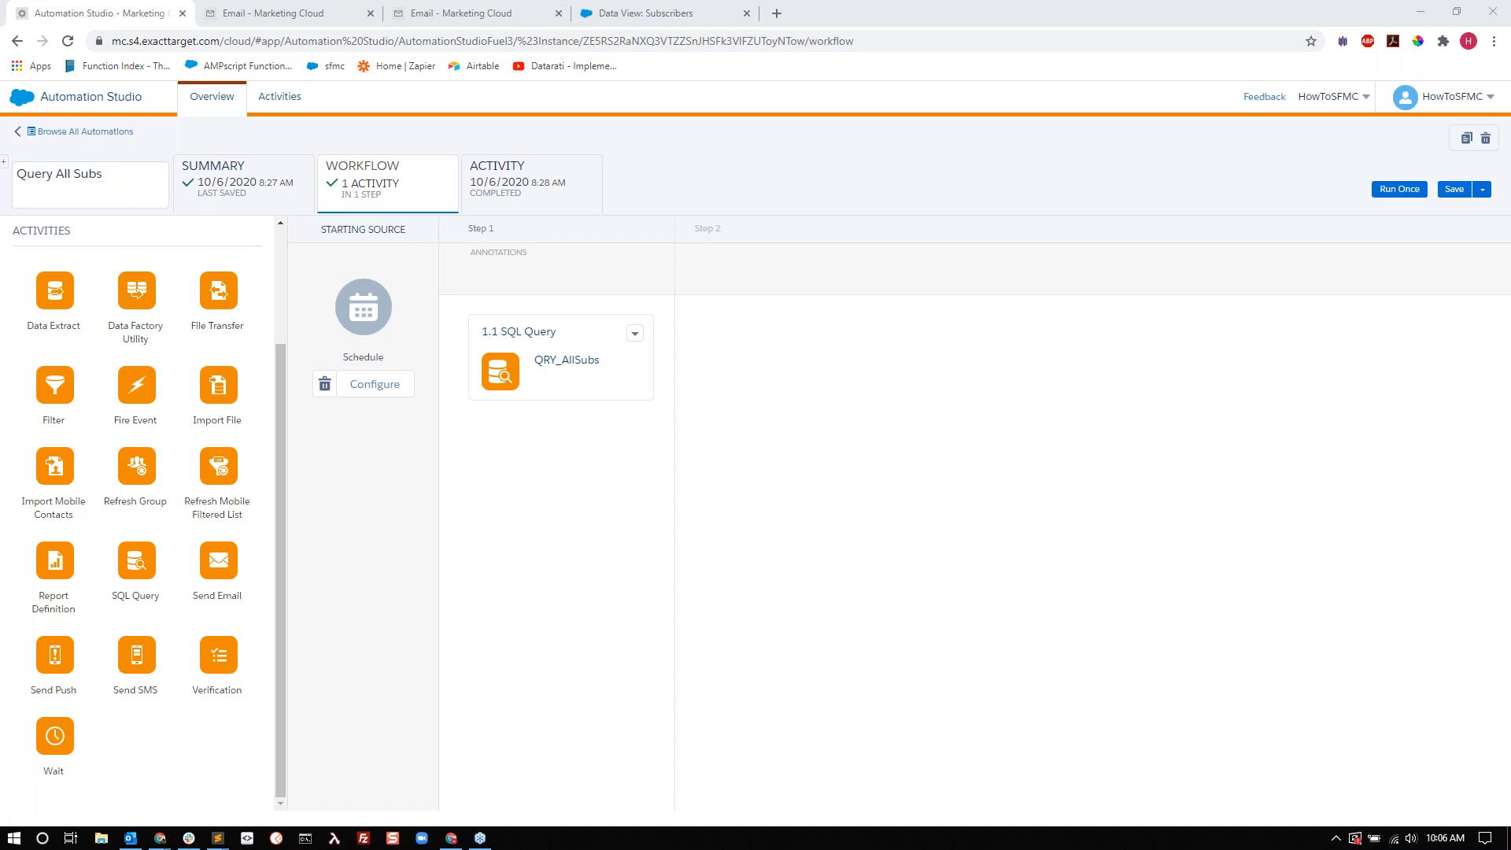
Review the Query All Subs automation's schedule options, run log, and notification fields for run errors and run completion
{"action": "left_click", "coordinate": [376, 386]}
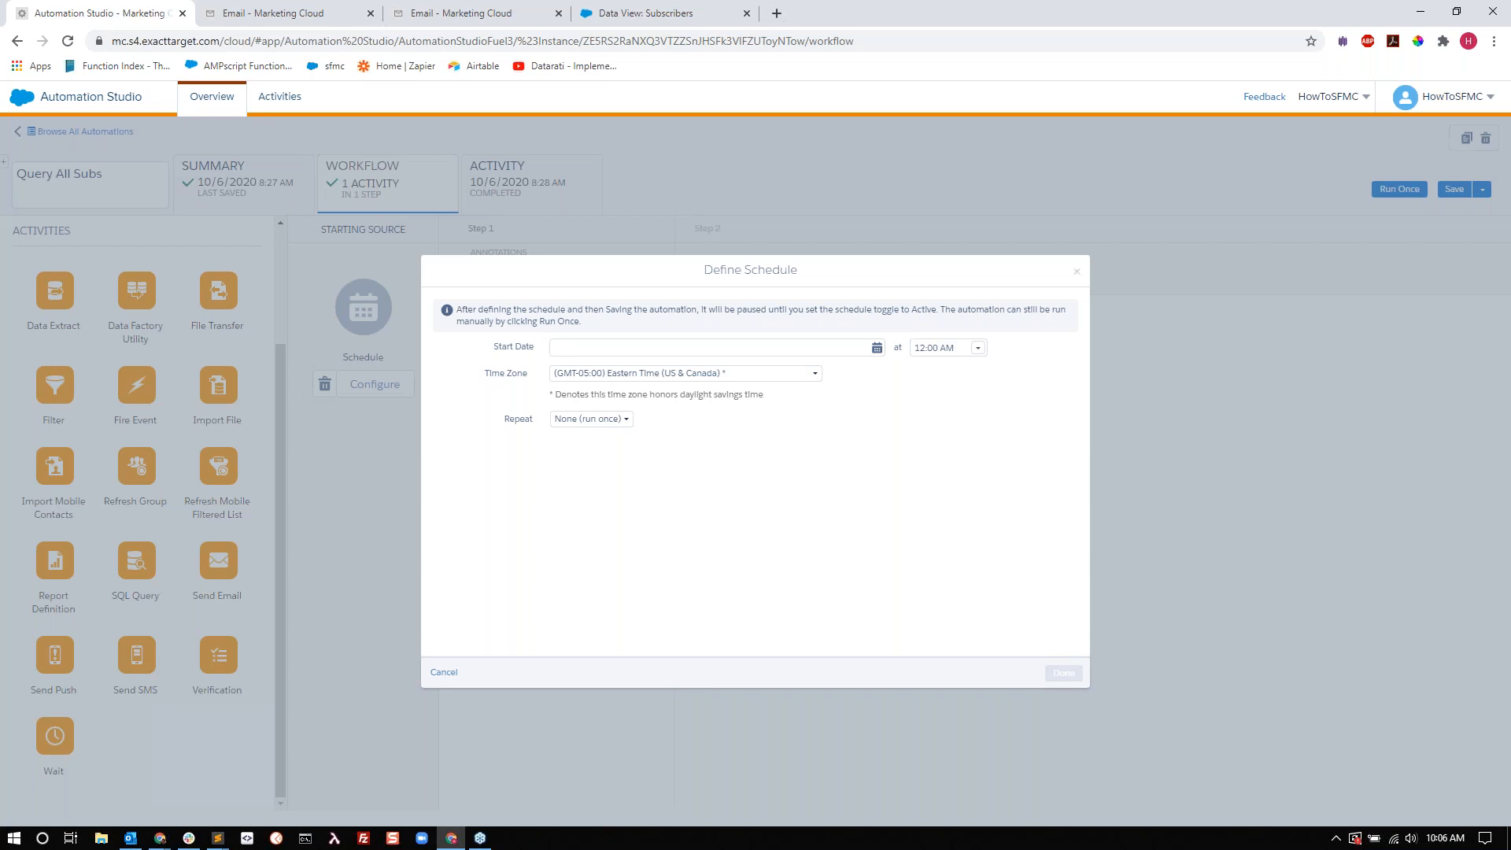
{"action": "left_click", "coordinate": [1077, 276]}
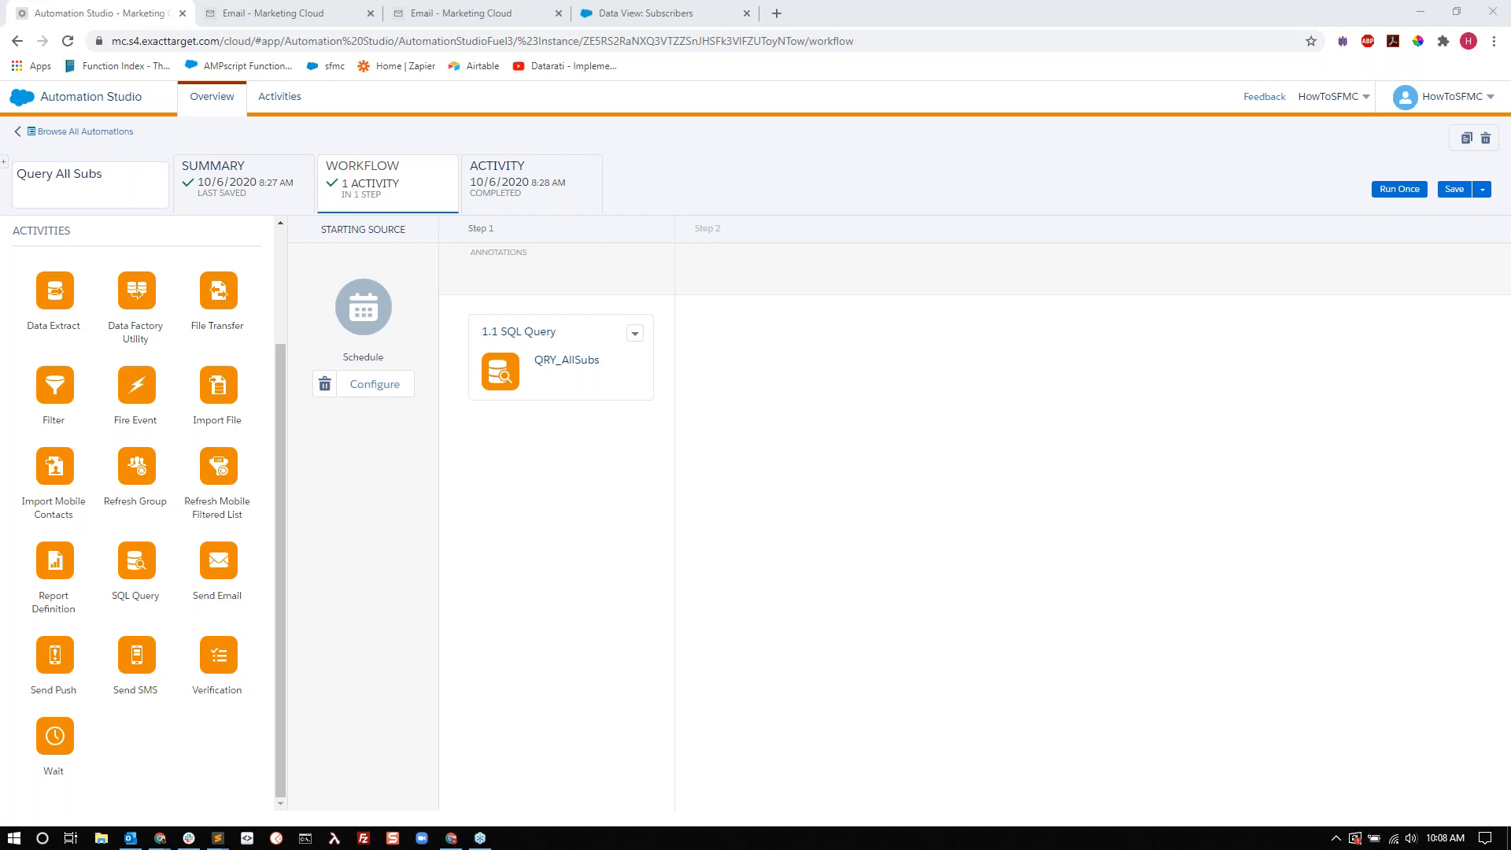
{"action": "left_click", "coordinate": [506, 188]}
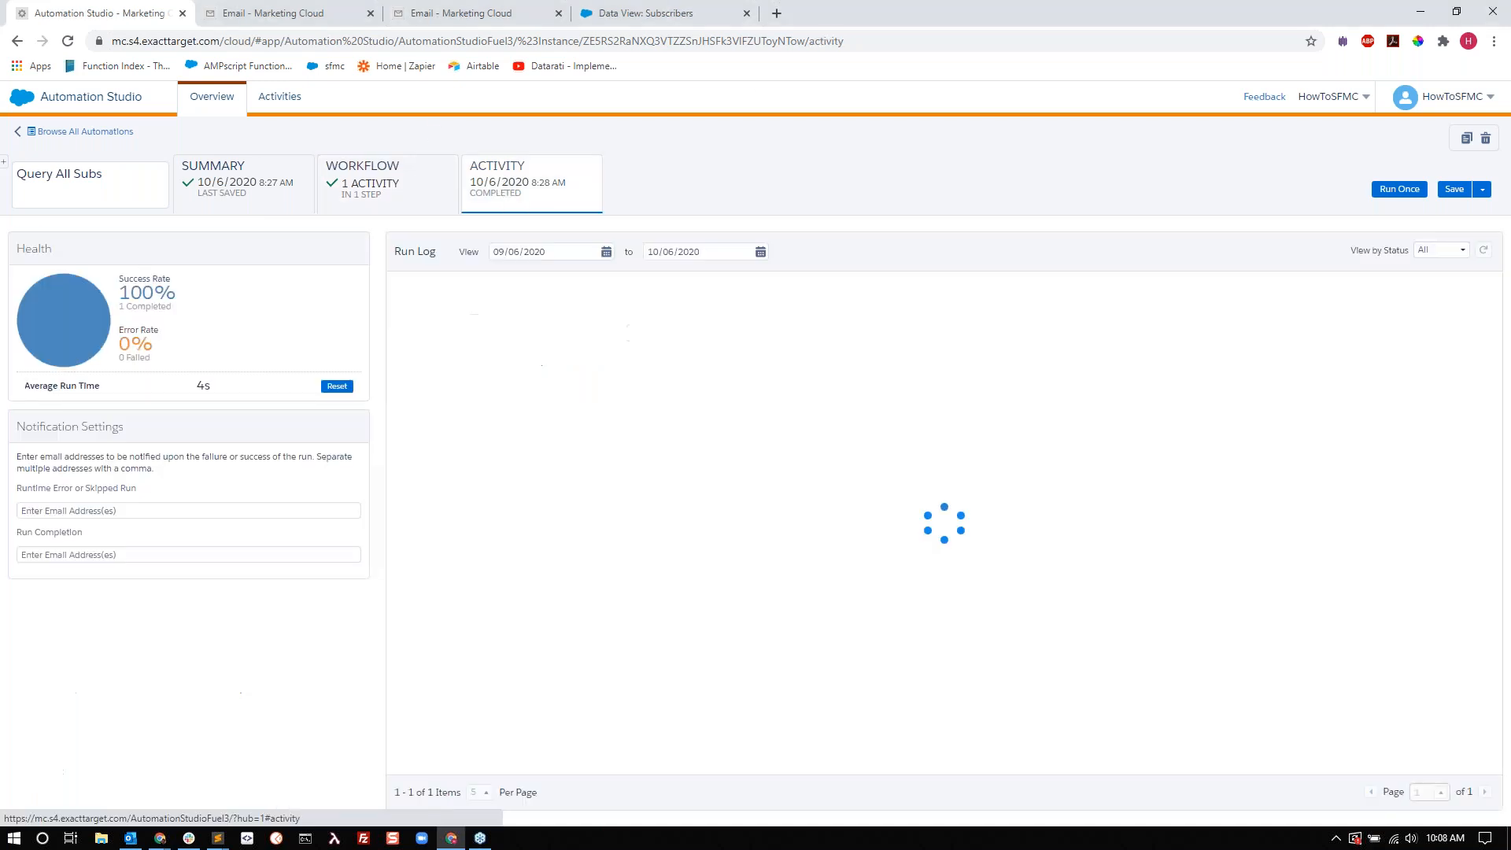
{"action": "left_click", "coordinate": [124, 512]}
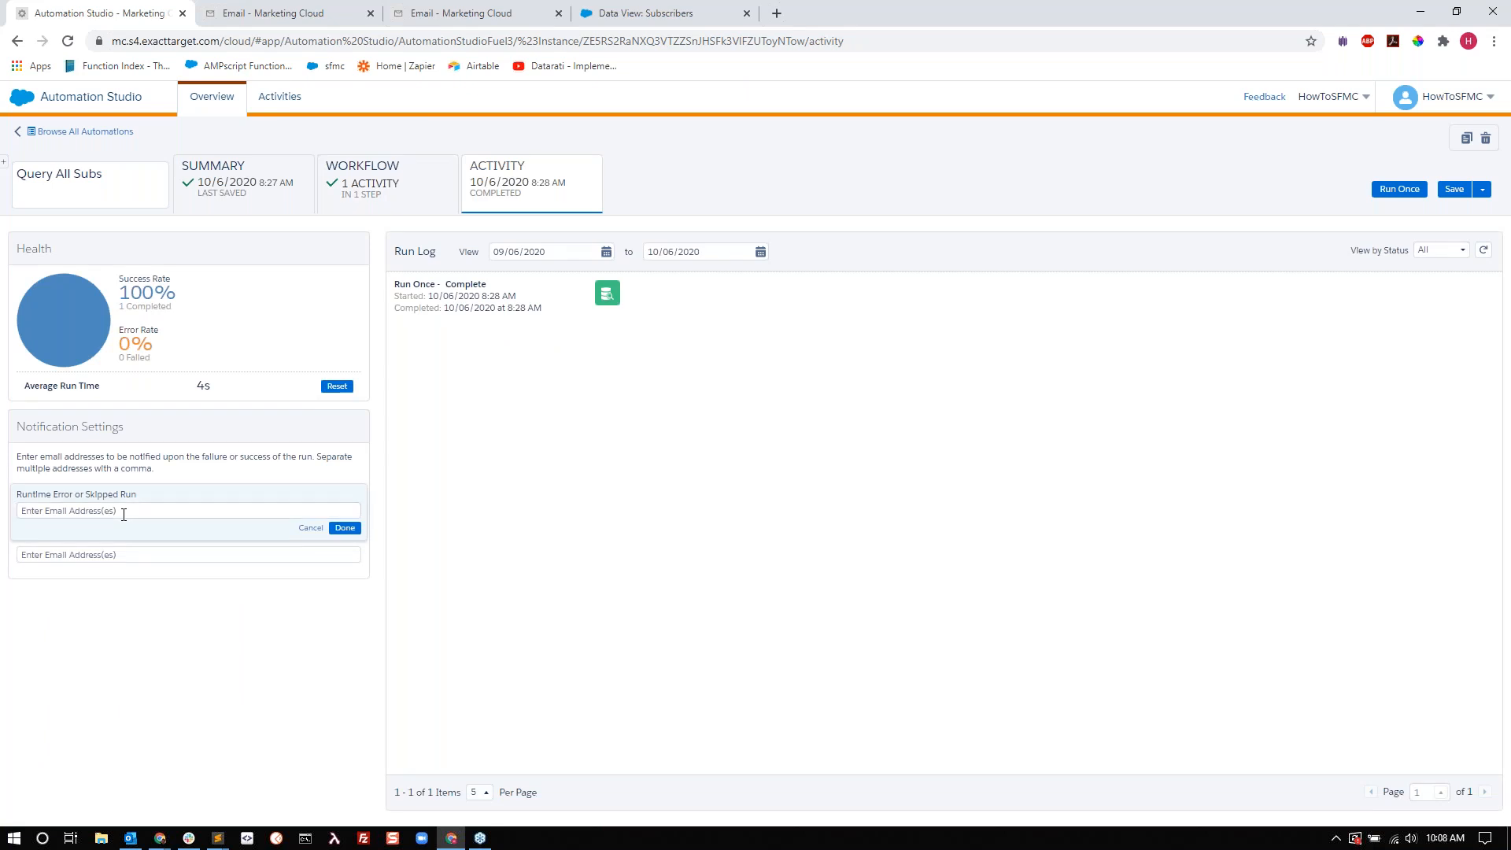
{"action": "left_click", "coordinate": [124, 555]}
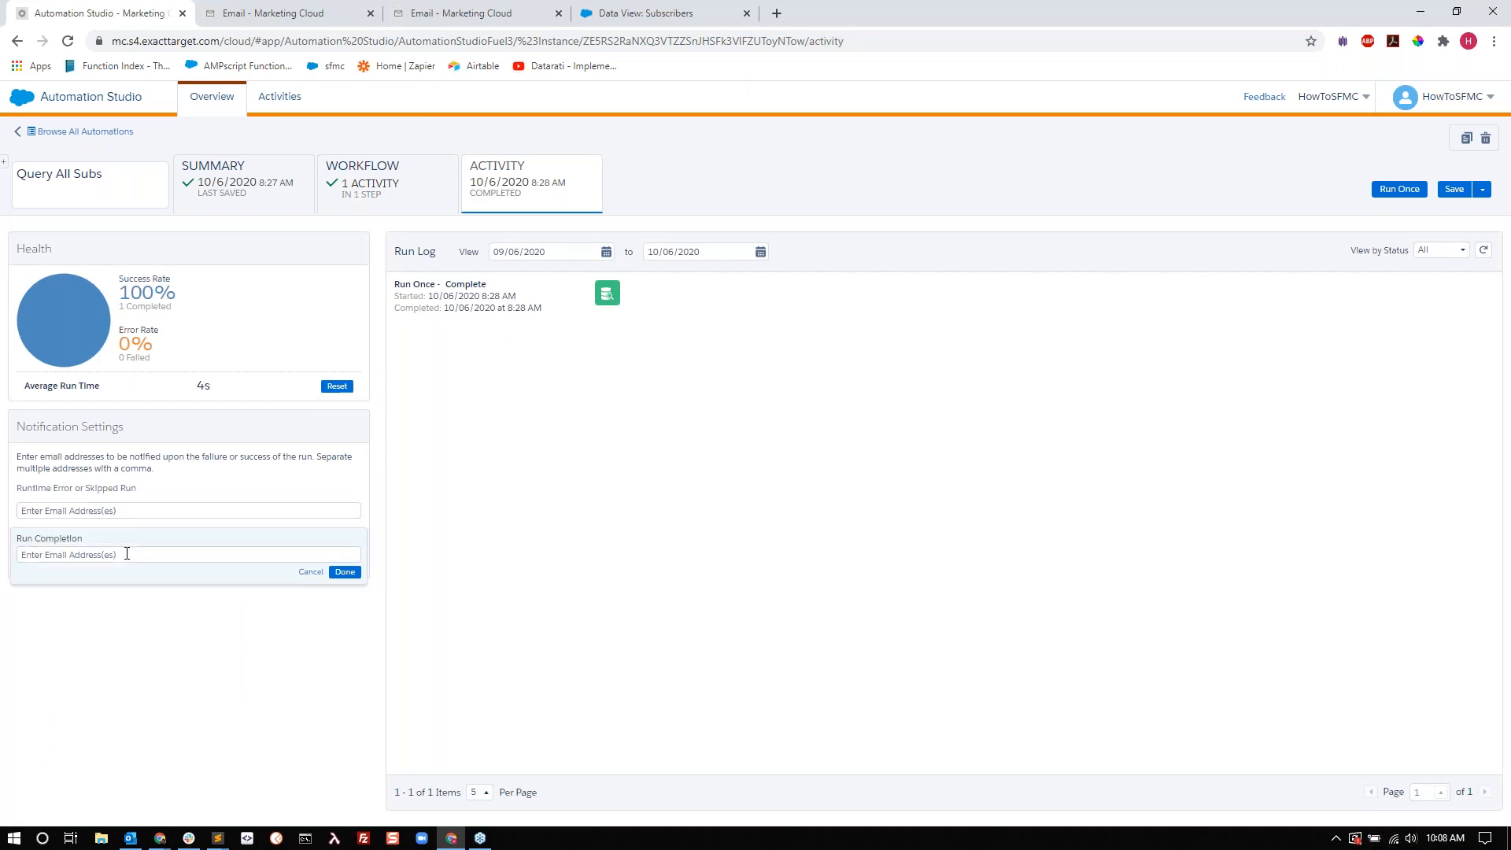
{"action": "left_click", "coordinate": [135, 510]}
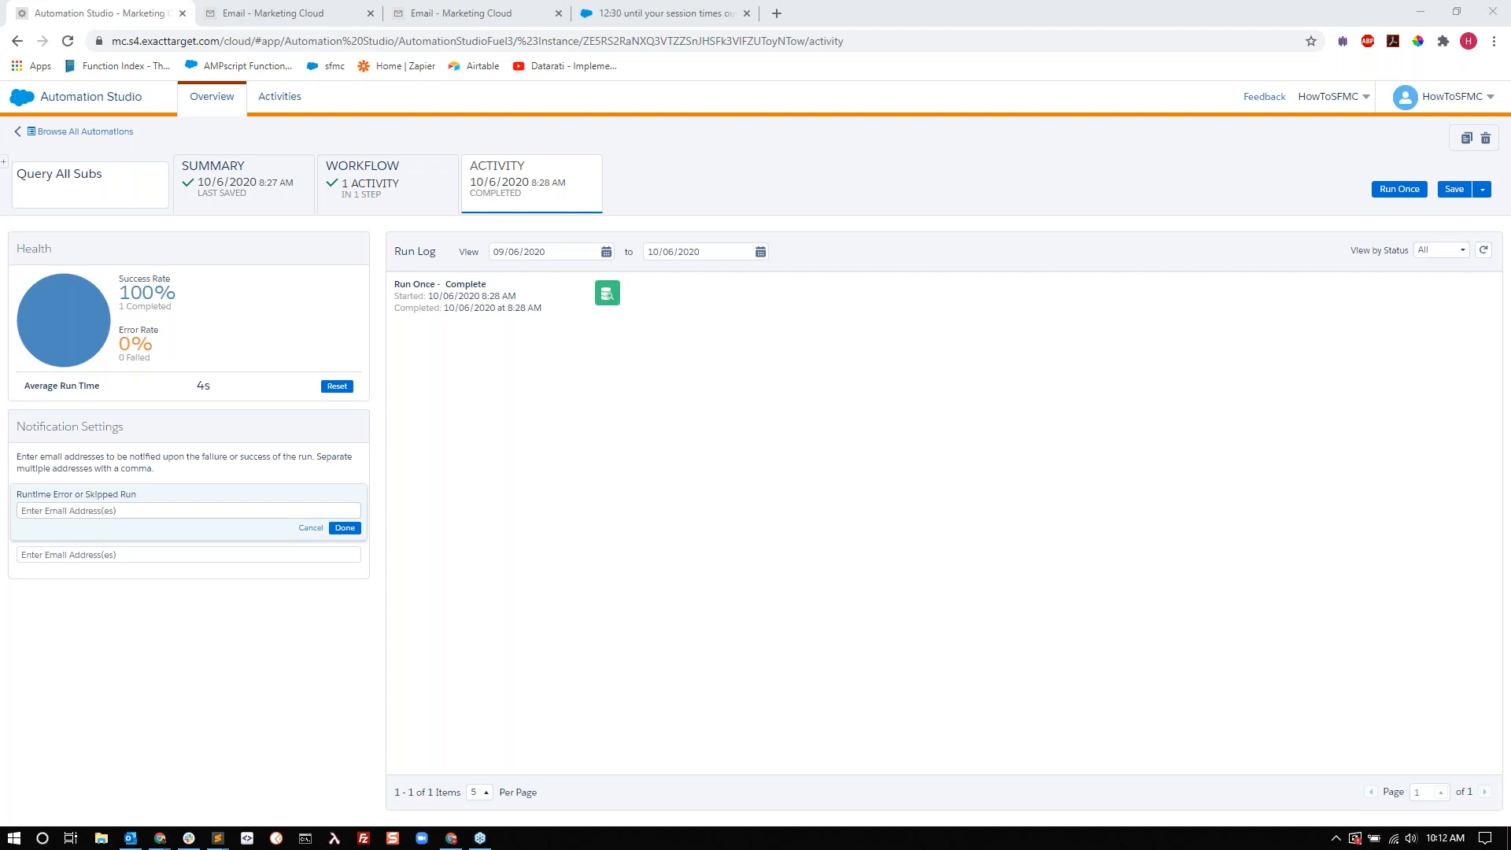
Save the Query All Subs automation in the Automation Studio L(A) folder while returning from its workflow to the automation list
{"action": "left_click", "coordinate": [374, 179]}
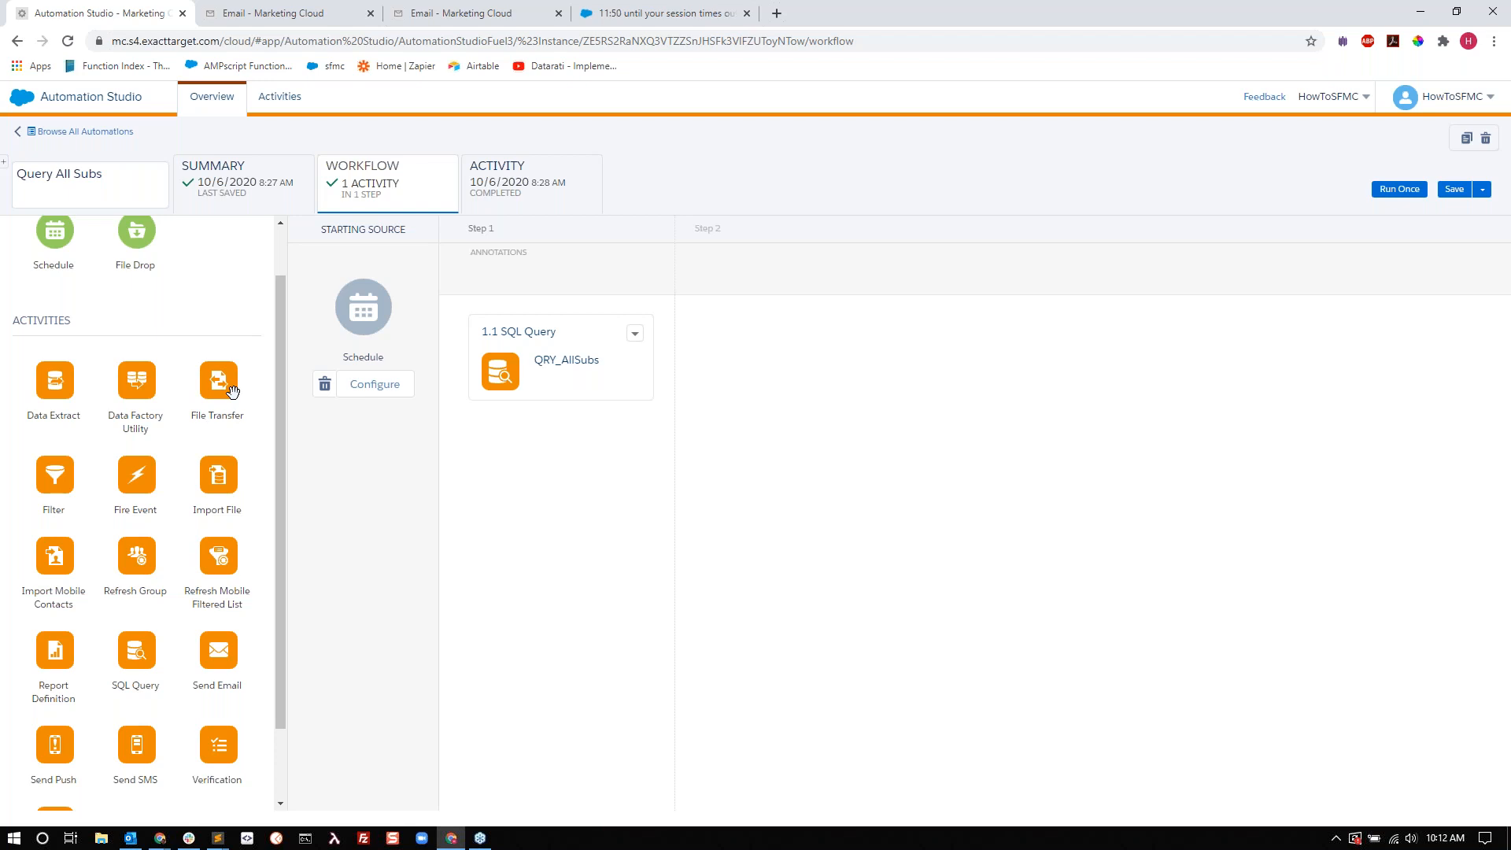
{"action": "scroll", "coordinate": [254, 654], "scroll_direction": "down", "scroll_amount": 2}
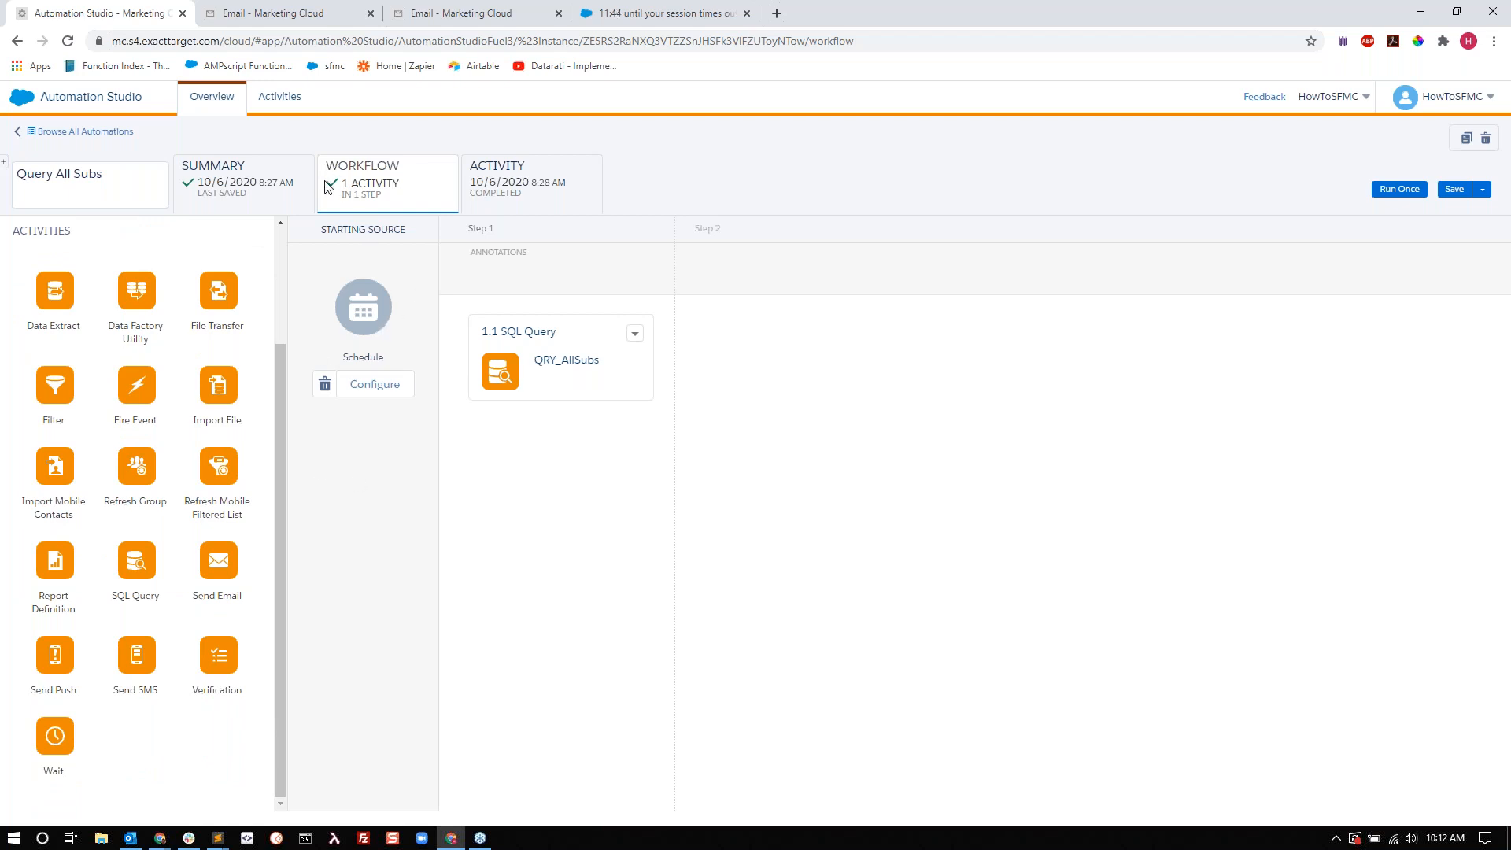
{"action": "left_click", "coordinate": [72, 134]}
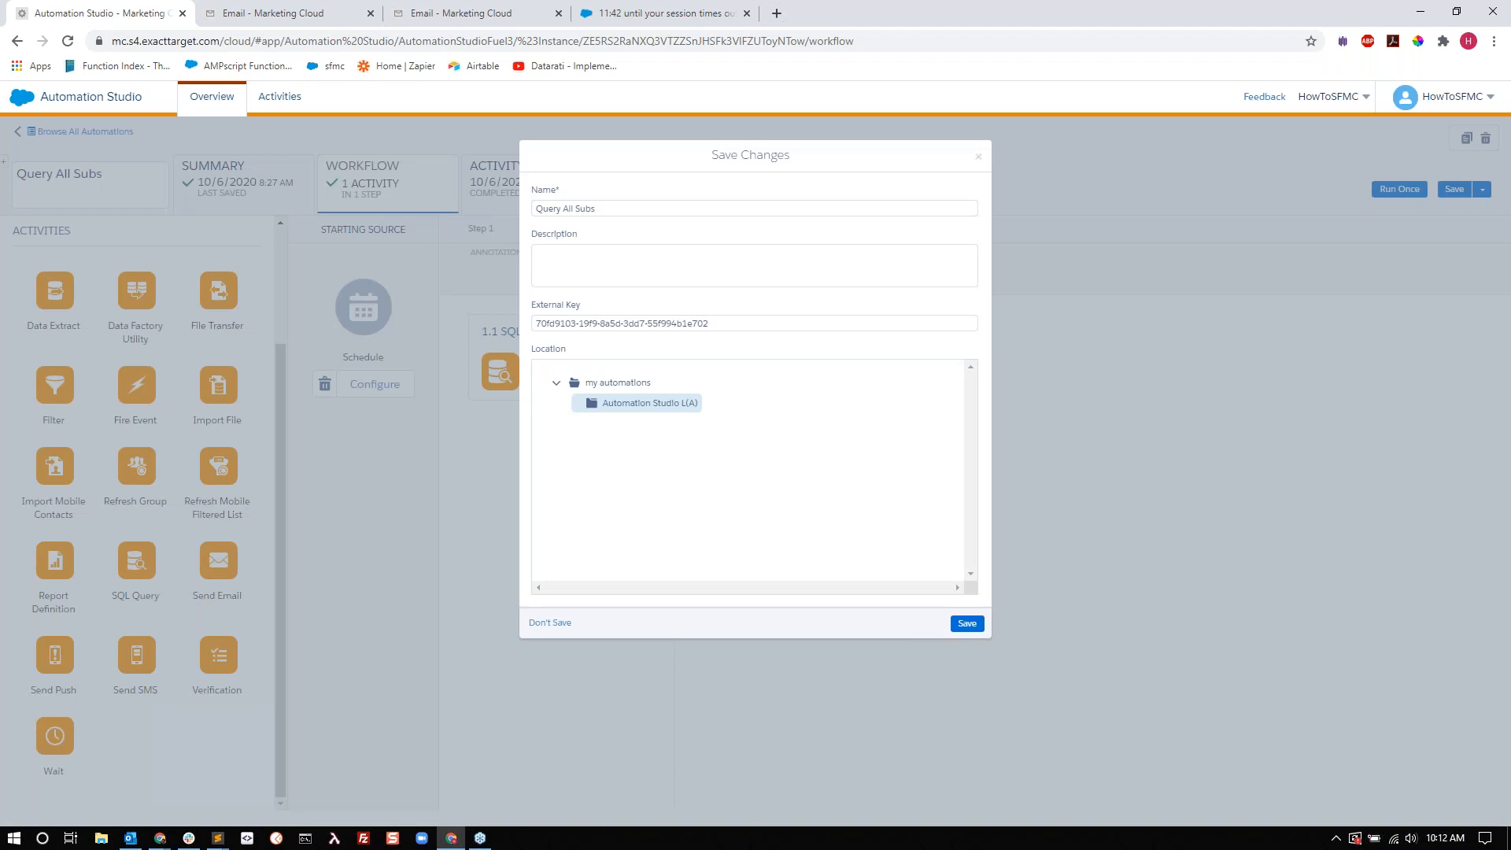
{"action": "left_click", "coordinate": [964, 626]}
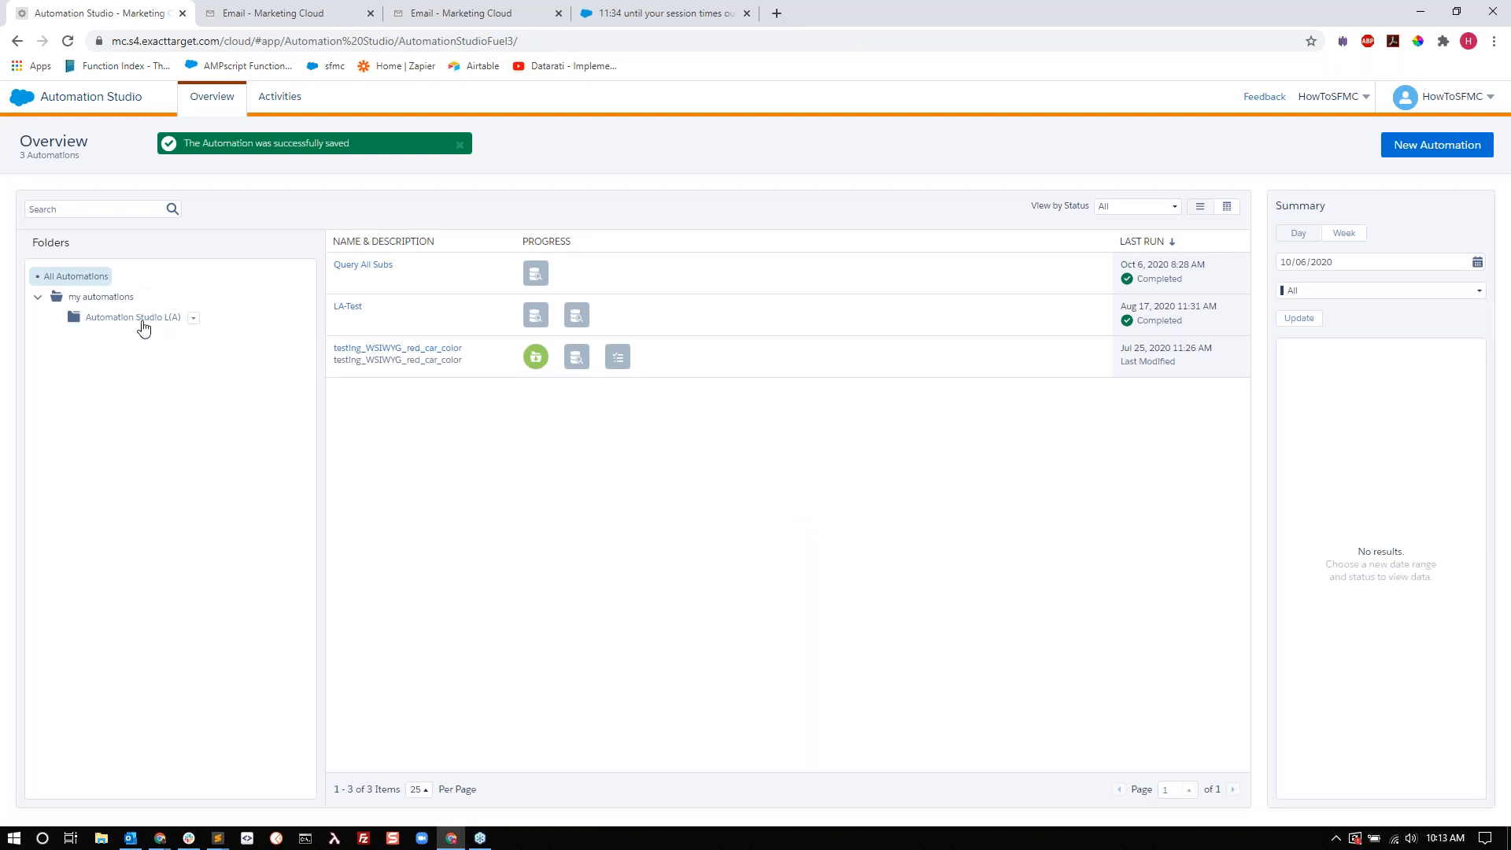
Start a new automation in the Automation Studio L(A) folder with a File Drop starting source, and discard it unsaved
{"action": "left_click", "coordinate": [143, 322]}
{"action": "left_click", "coordinate": [1410, 150]}
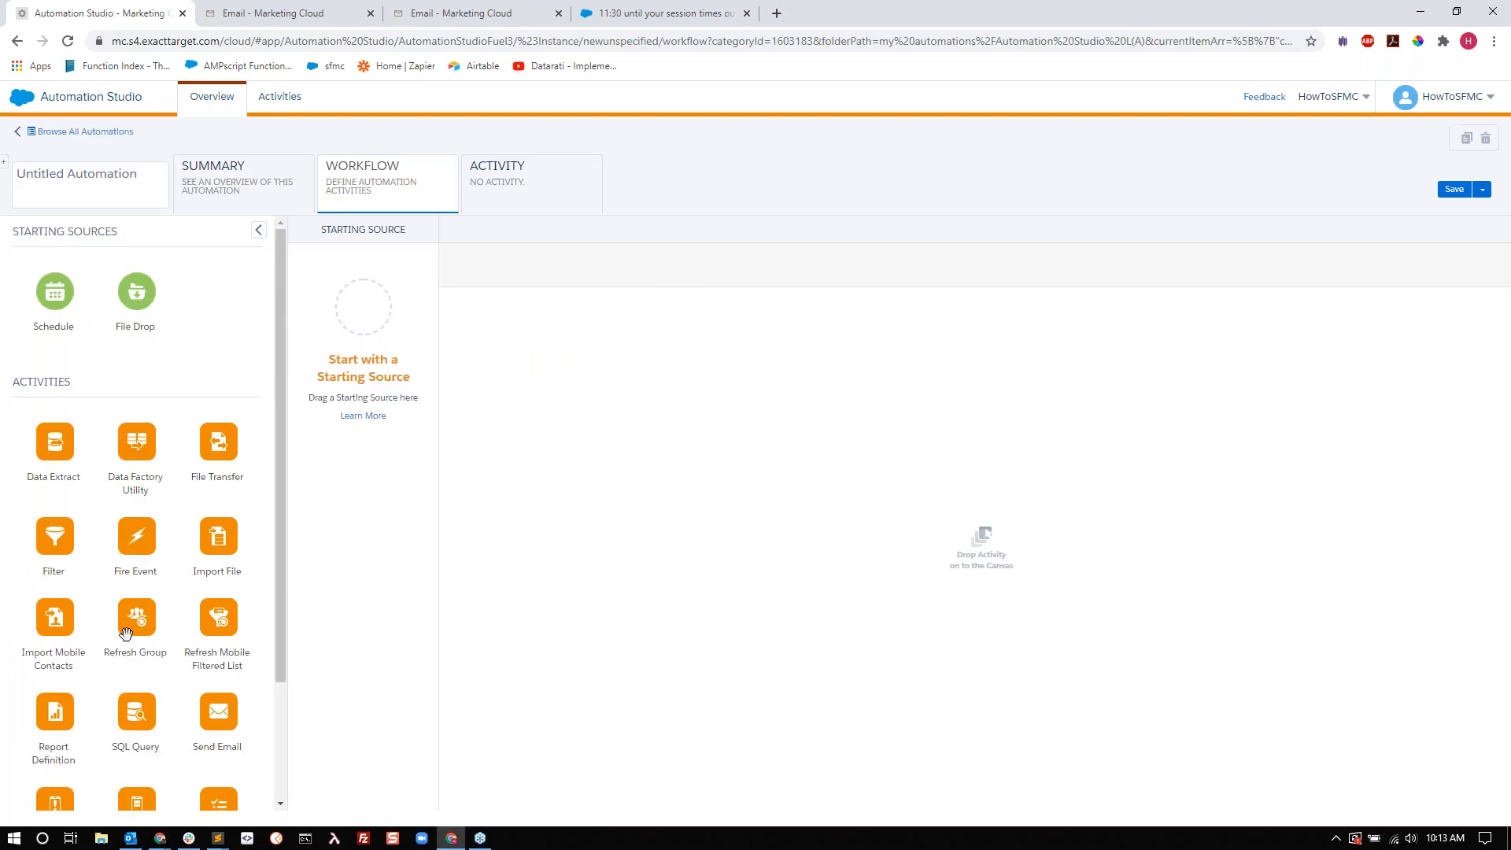
{"action": "scroll", "coordinate": [157, 639], "scroll_direction": "down", "scroll_amount": 2}
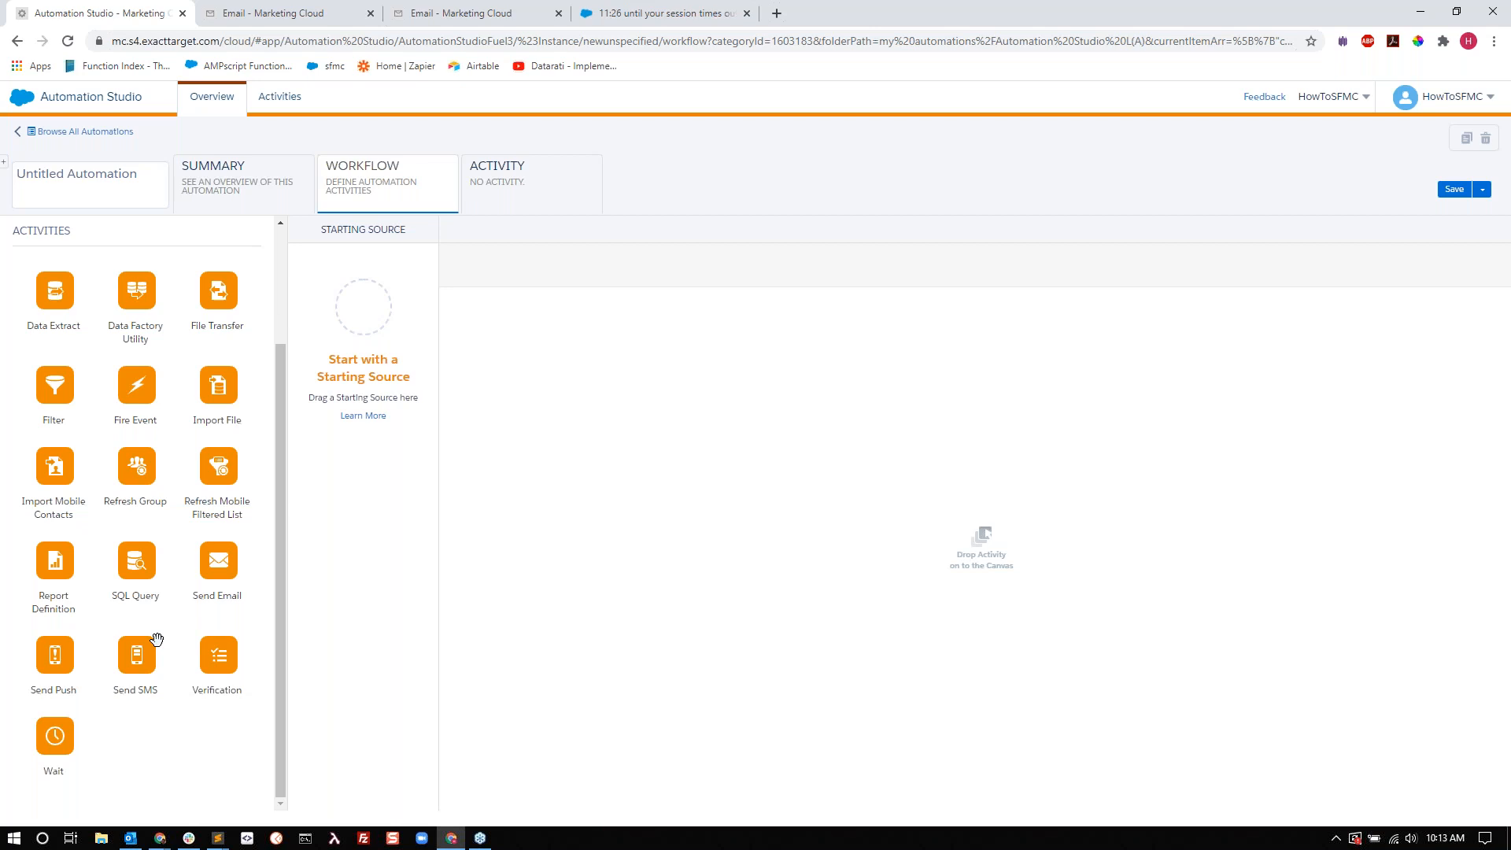
{"action": "scroll", "coordinate": [156, 640], "scroll_direction": "up", "scroll_amount": 2}
{"action": "left_click_drag", "start_coordinate": [136, 293], "coordinate": [377, 340]}
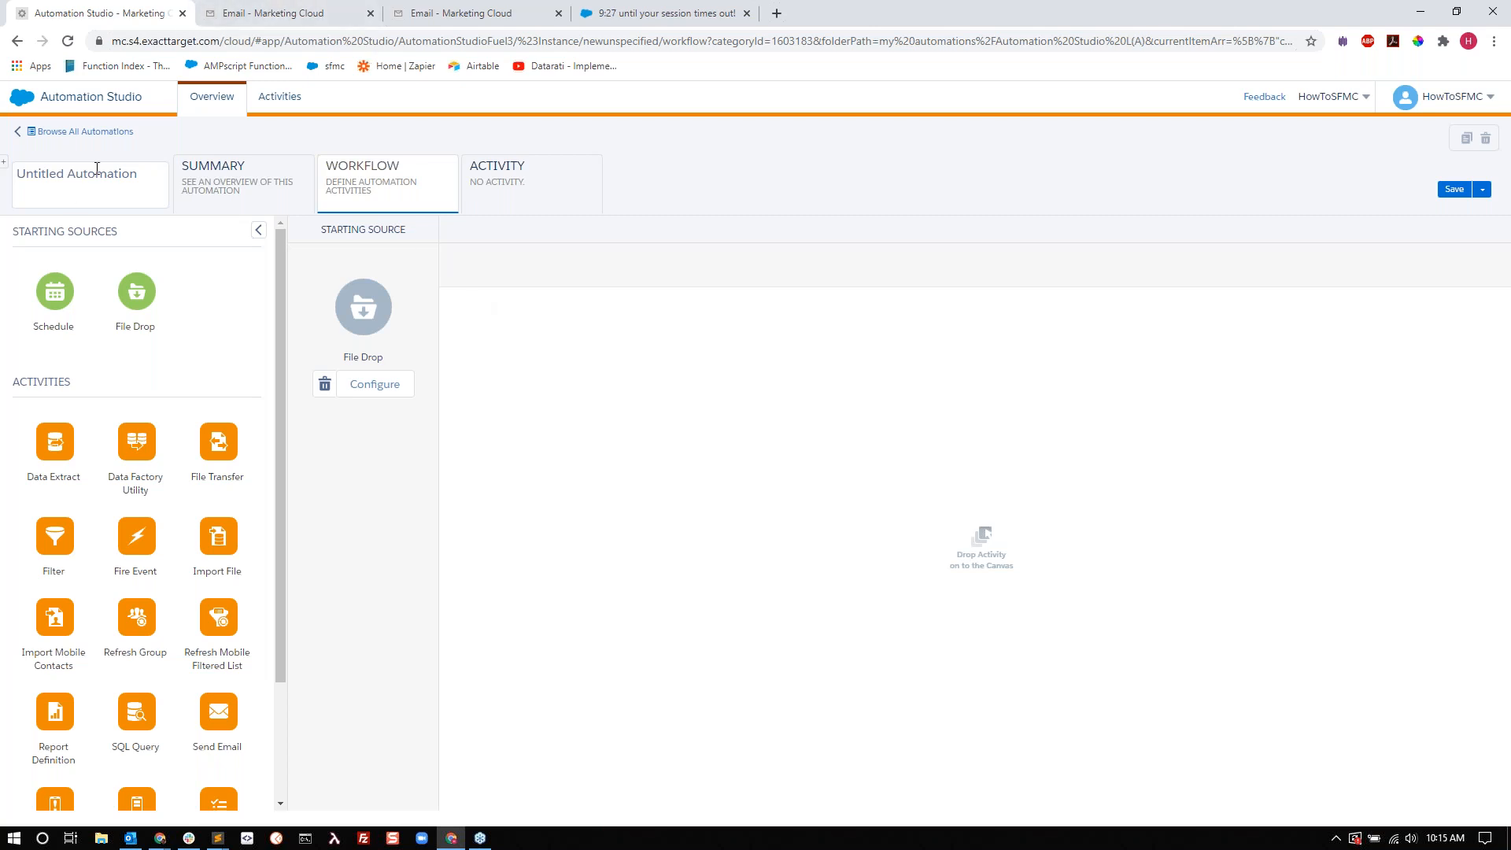
{"action": "left_click", "coordinate": [87, 132]}
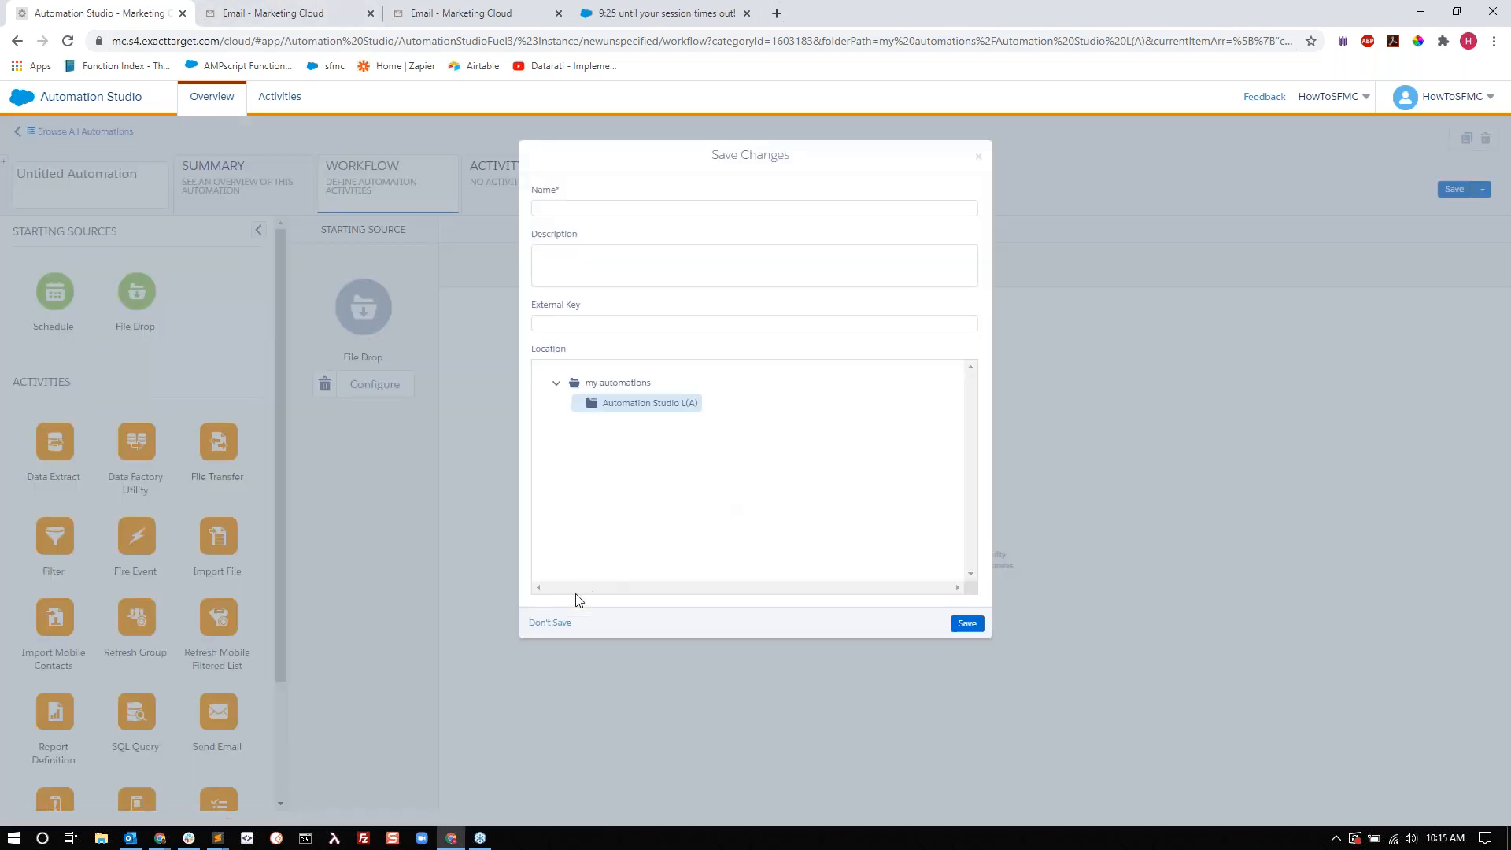
{"action": "left_click", "coordinate": [548, 624]}
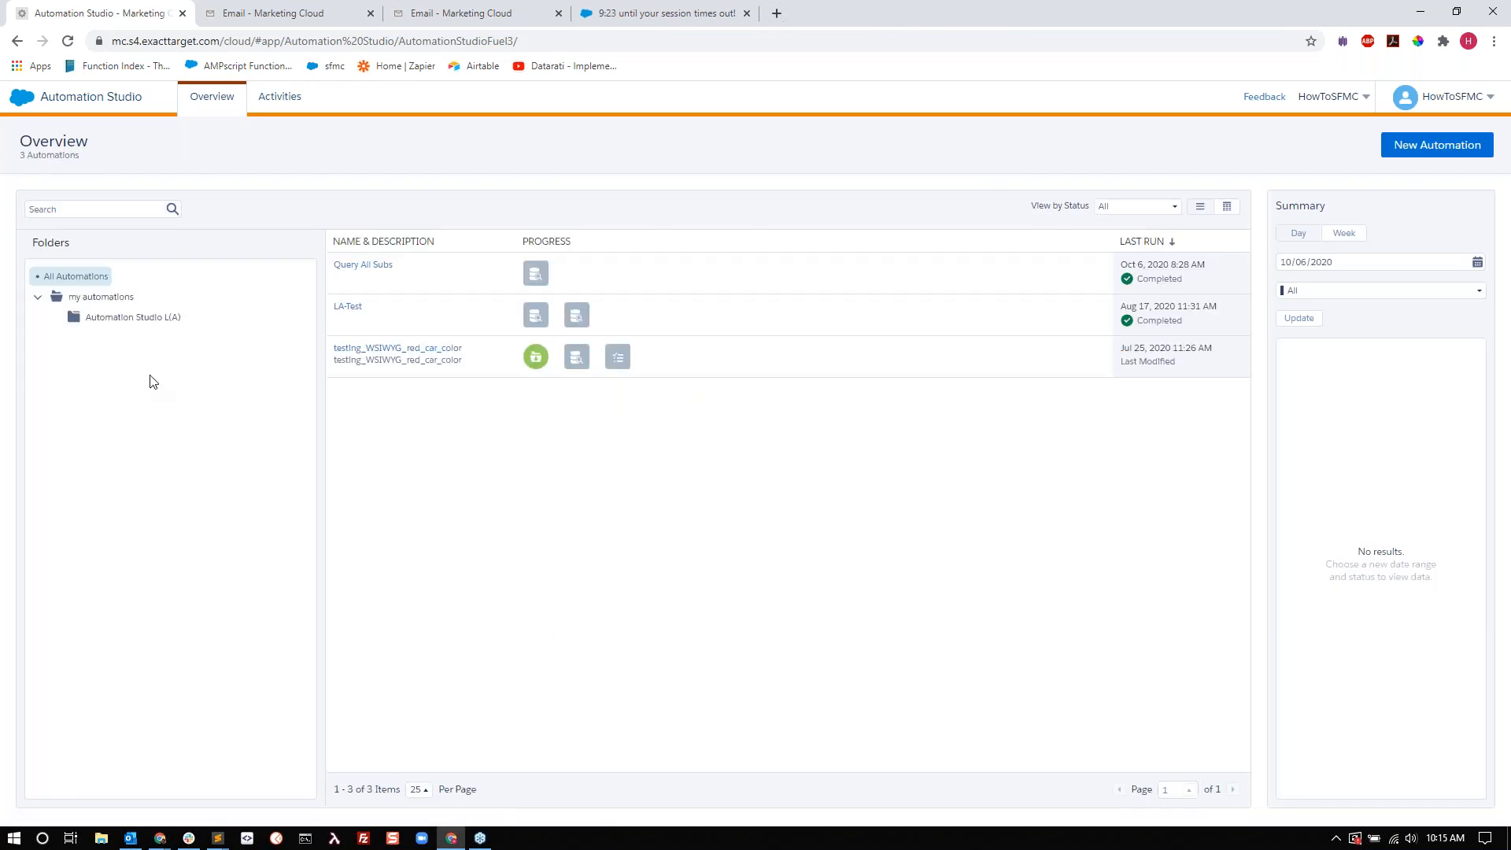
Open the run activity of the Query All Subs automation
{"action": "left_click", "coordinate": [379, 268]}
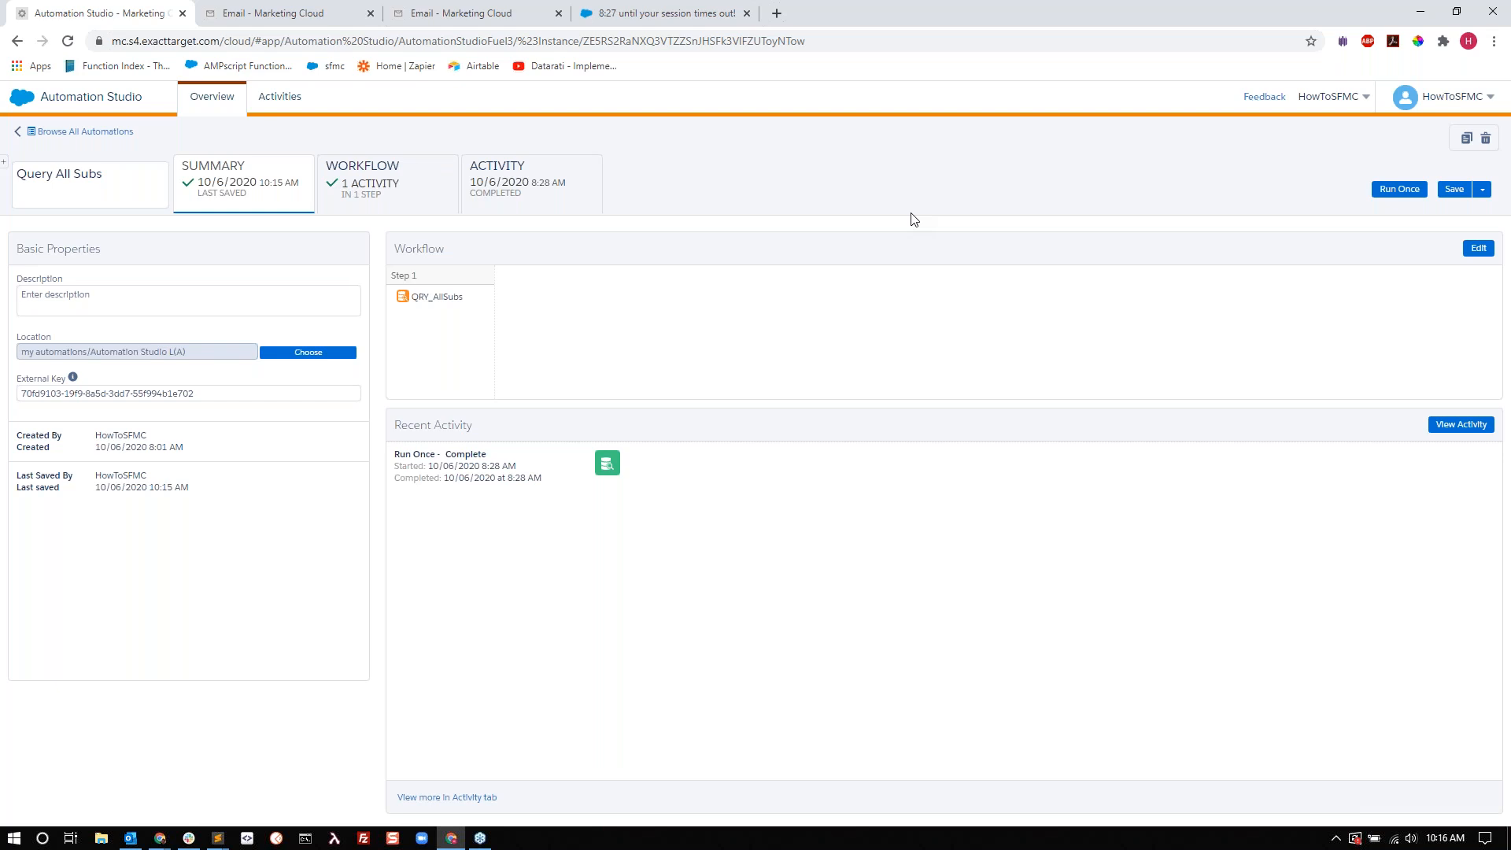
{"action": "left_click", "coordinate": [522, 206]}
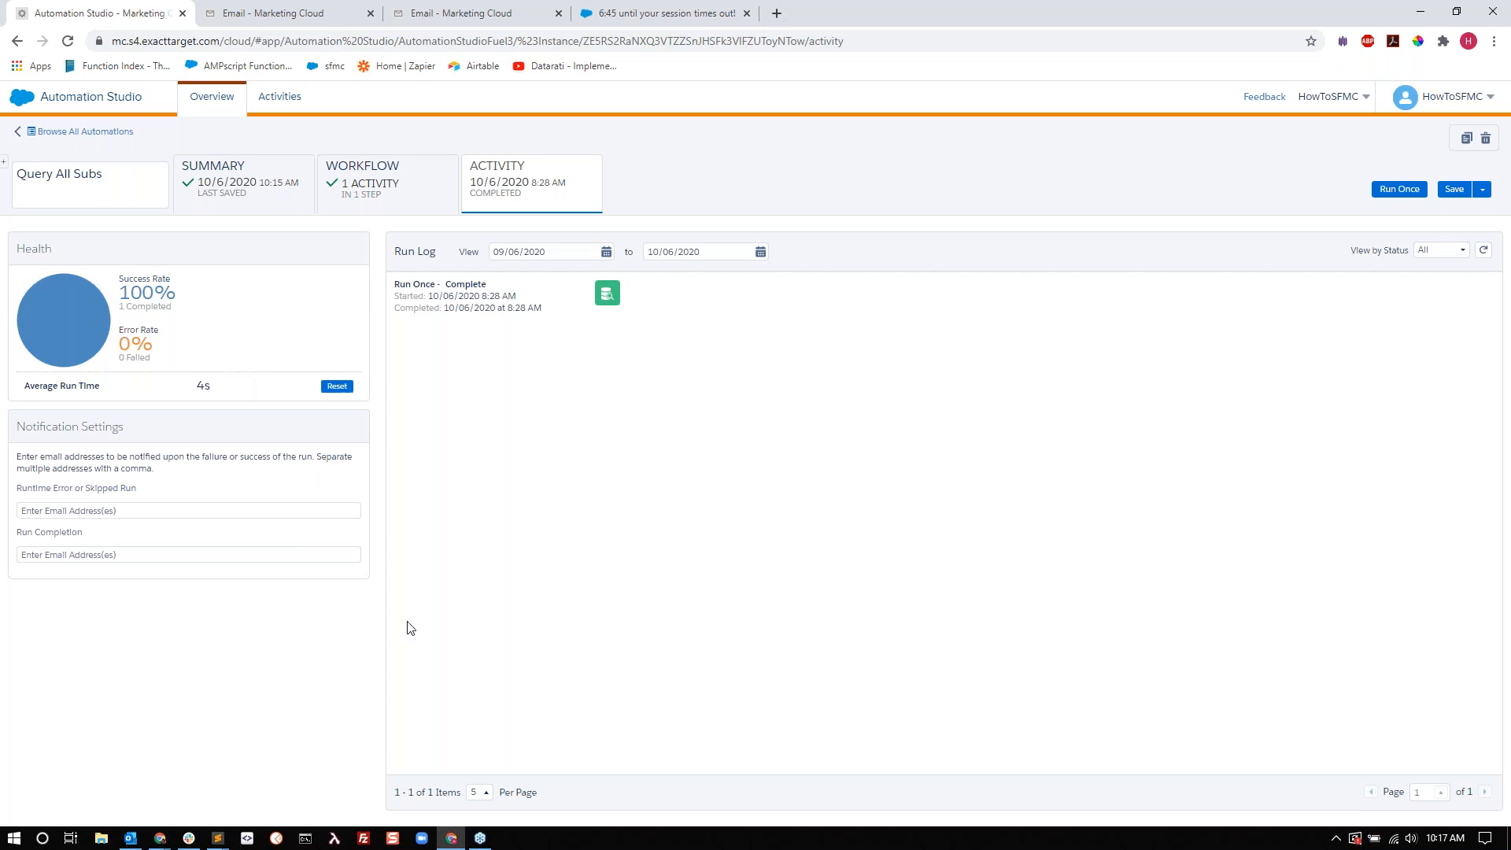
Switch to Sublime Text and move the four-queries note with its _customObjectKey where clauses from the SELECT file into a new file
{"action": "mouse_move", "coordinate": [217, 839]}
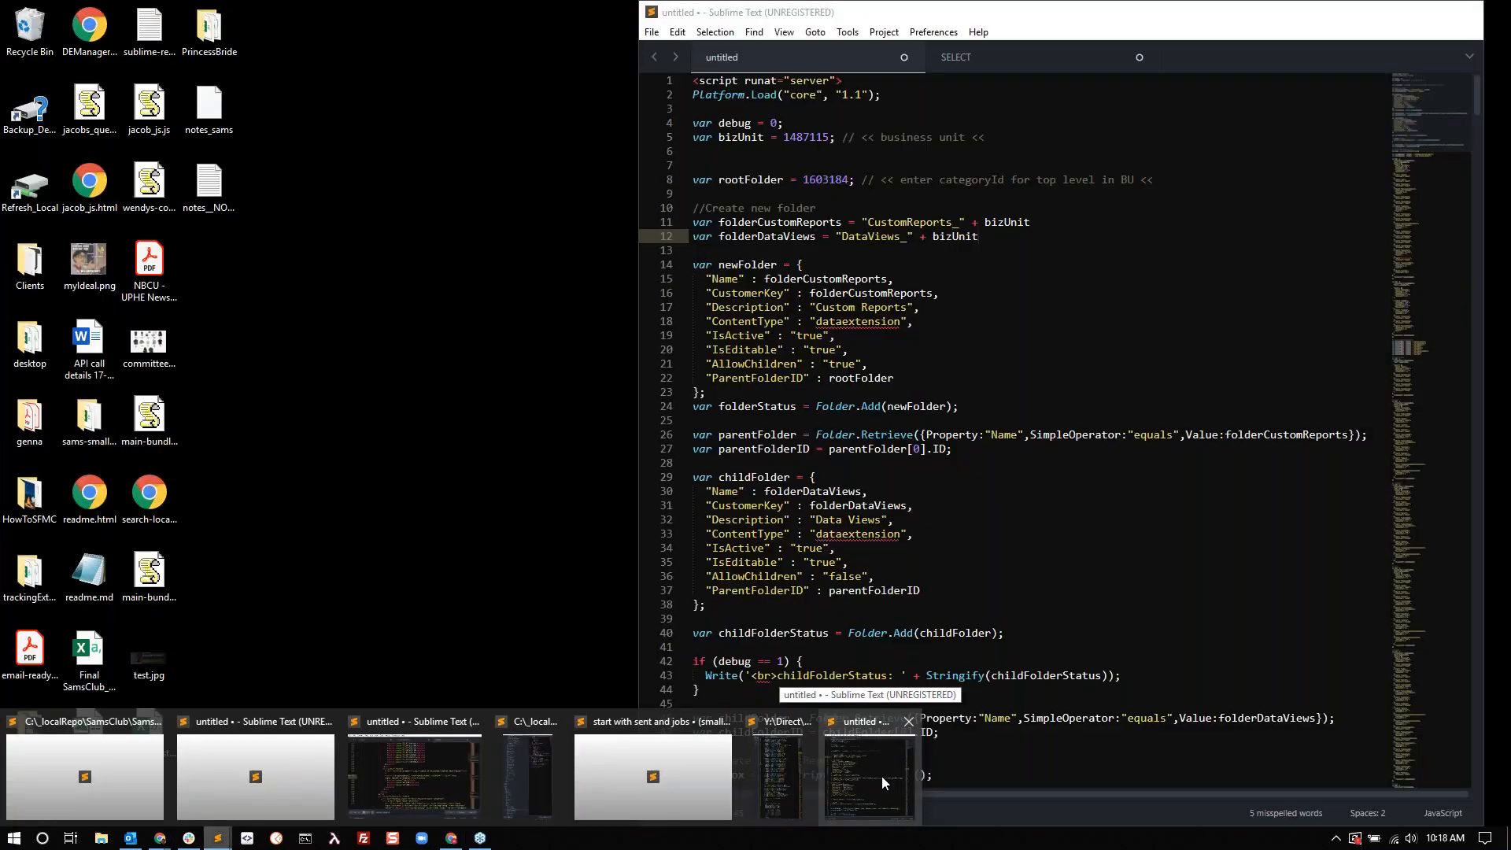
{"action": "left_click", "coordinate": [882, 776]}
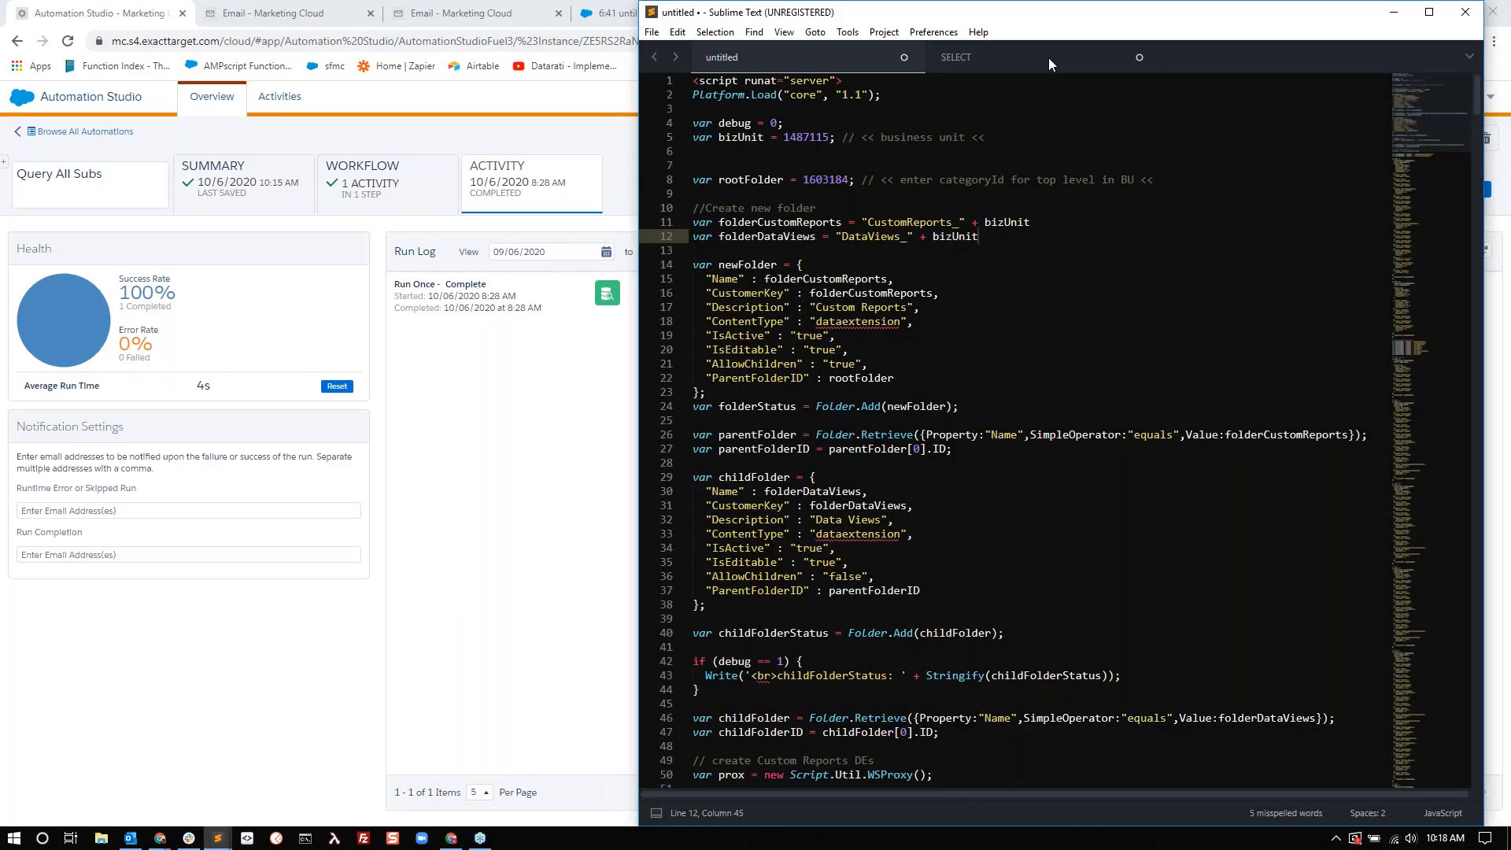
{"action": "left_click", "coordinate": [1049, 58]}
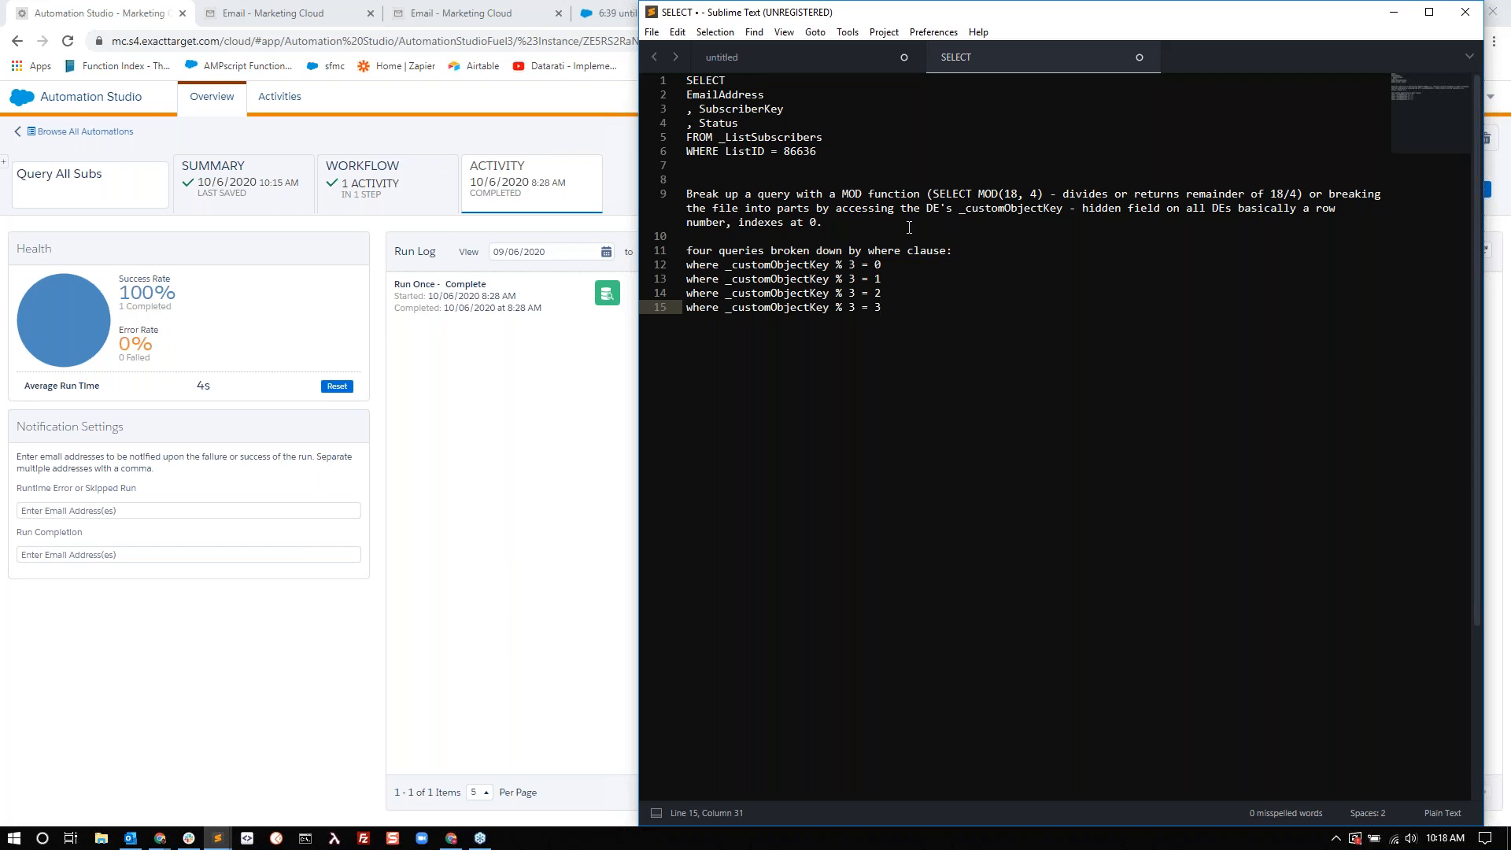
{"action": "left_click_drag", "start_coordinate": [883, 307], "coordinate": [674, 250]}
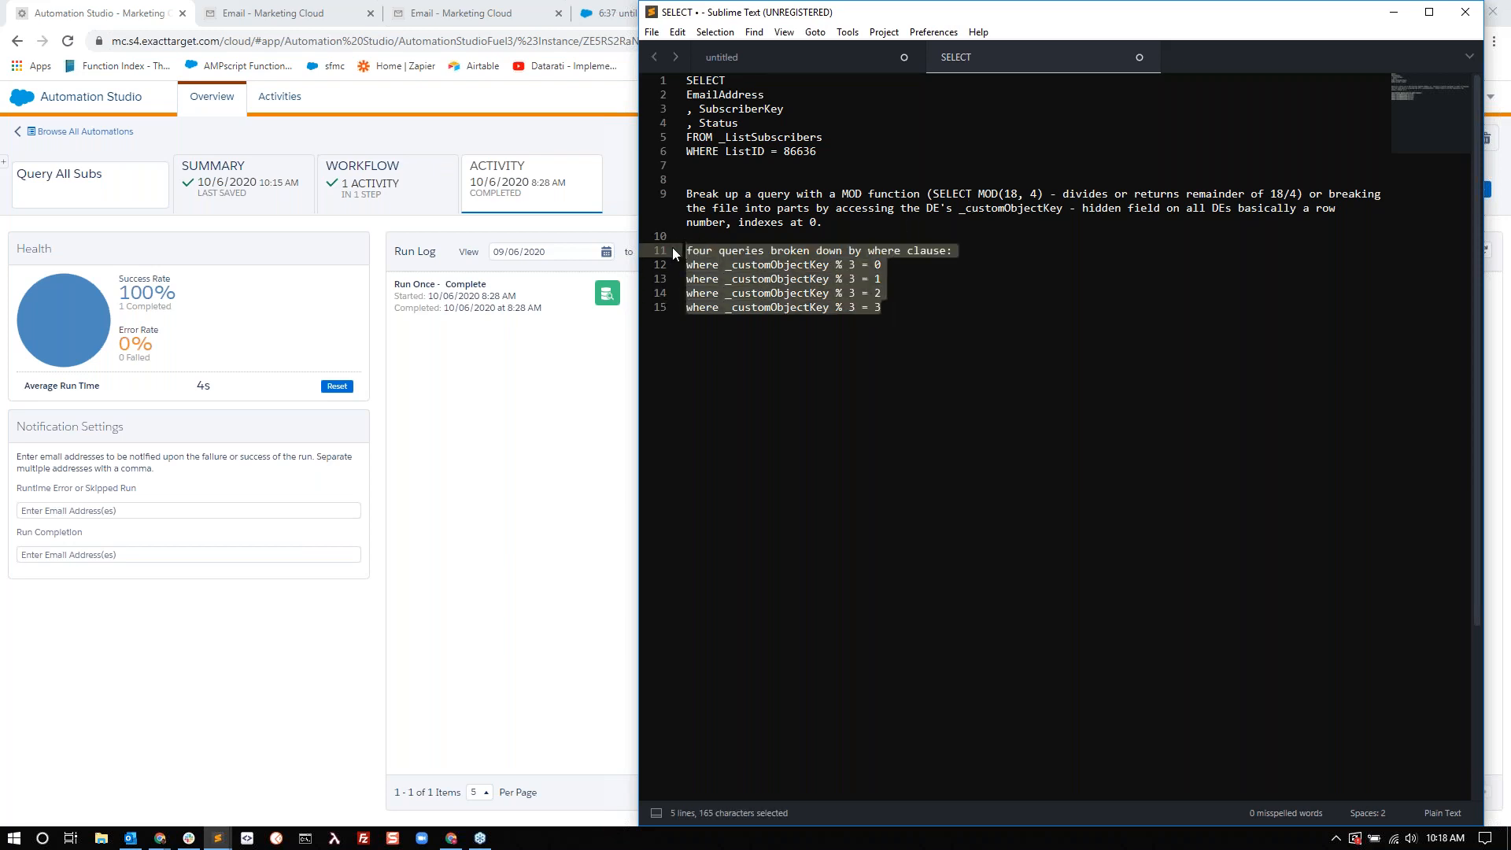
{"action": "key", "text": "ctrl+x"}
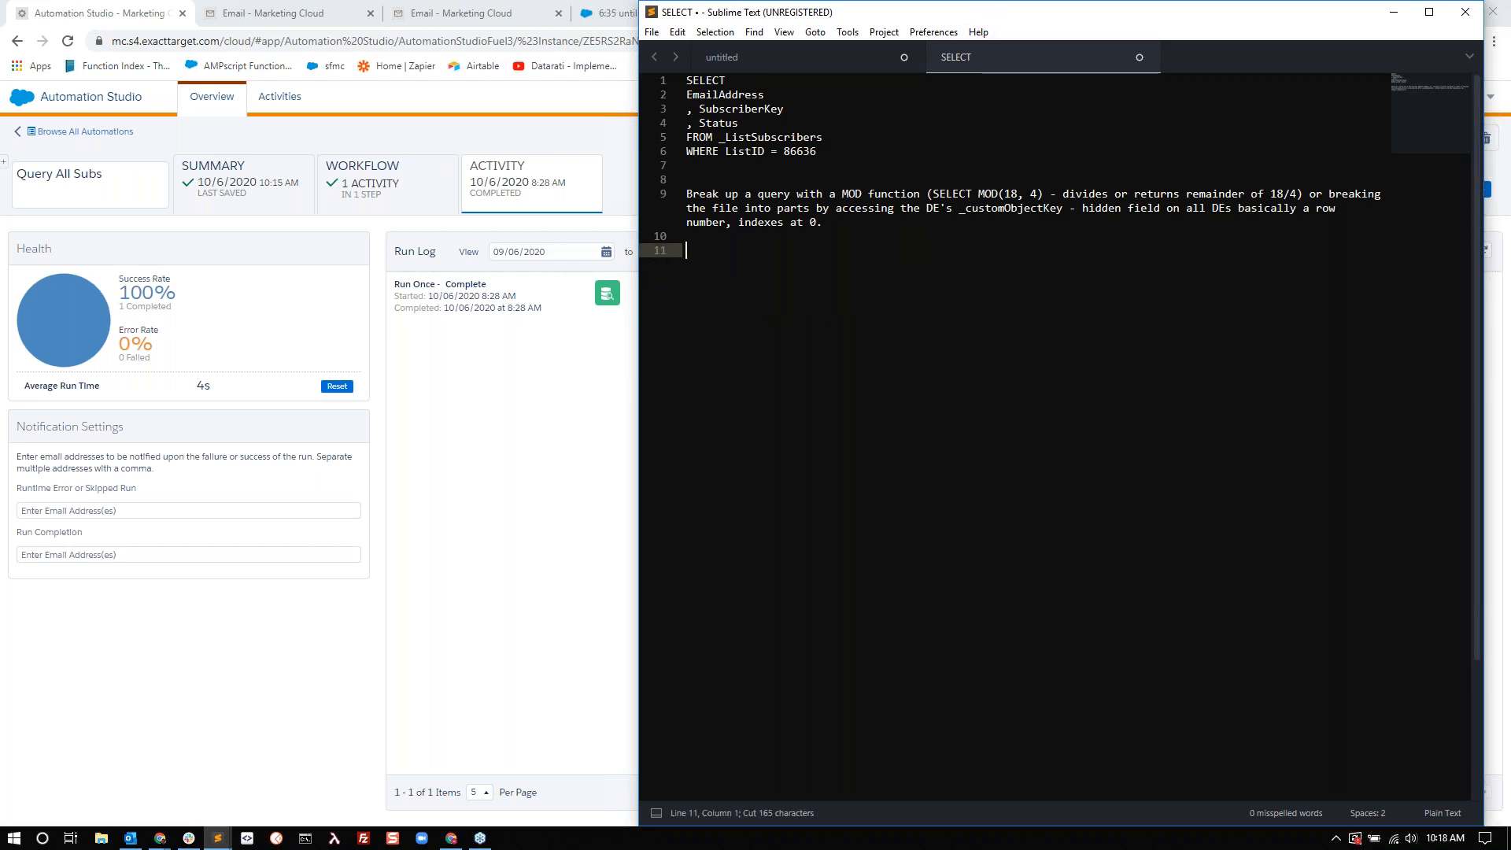
{"action": "key", "text": "ctrl+n"}
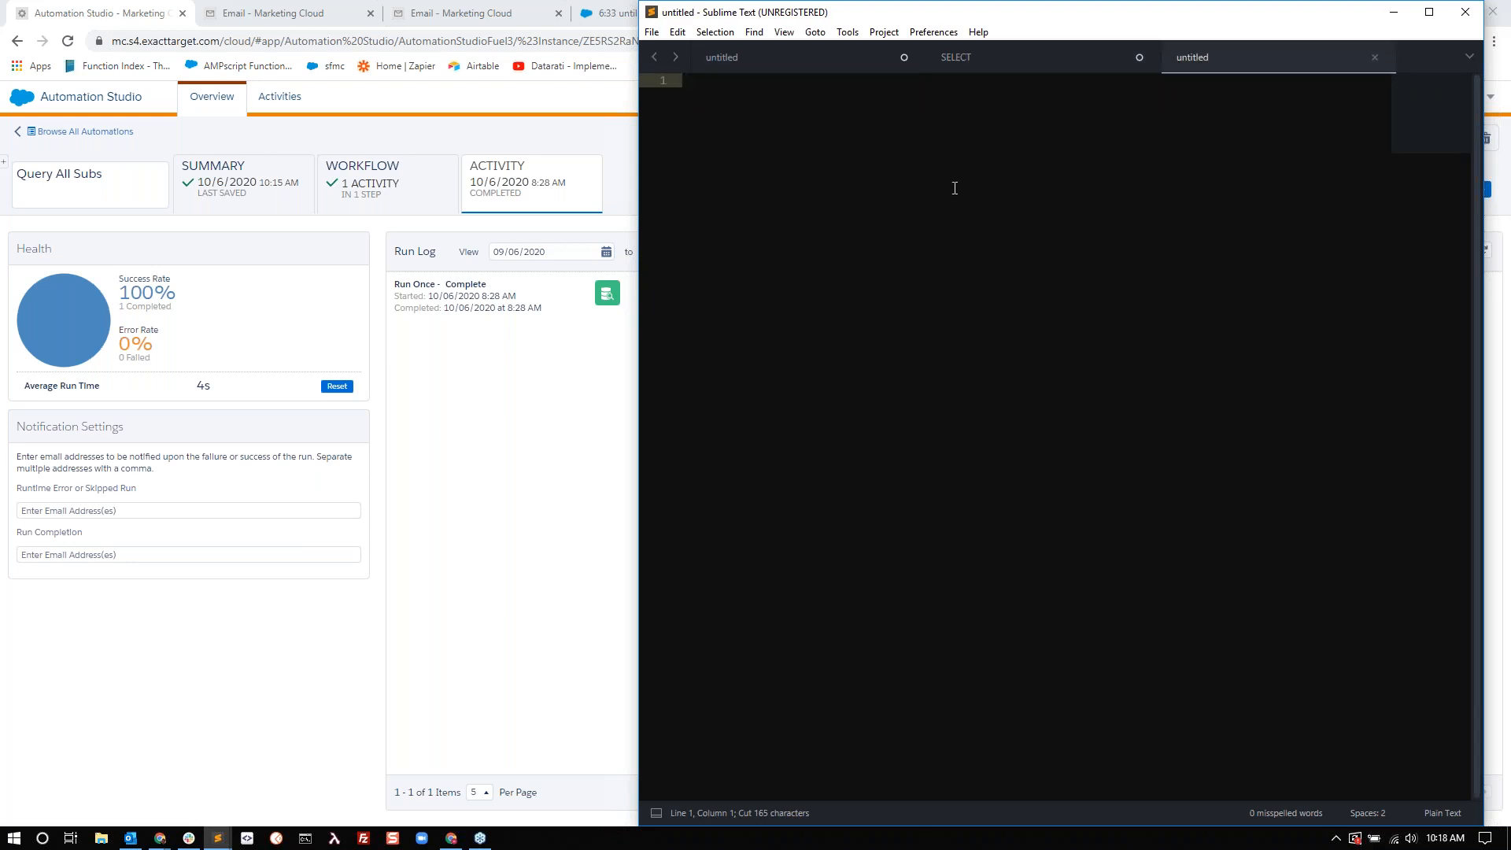
{"action": "key", "text": "ctrl+v"}
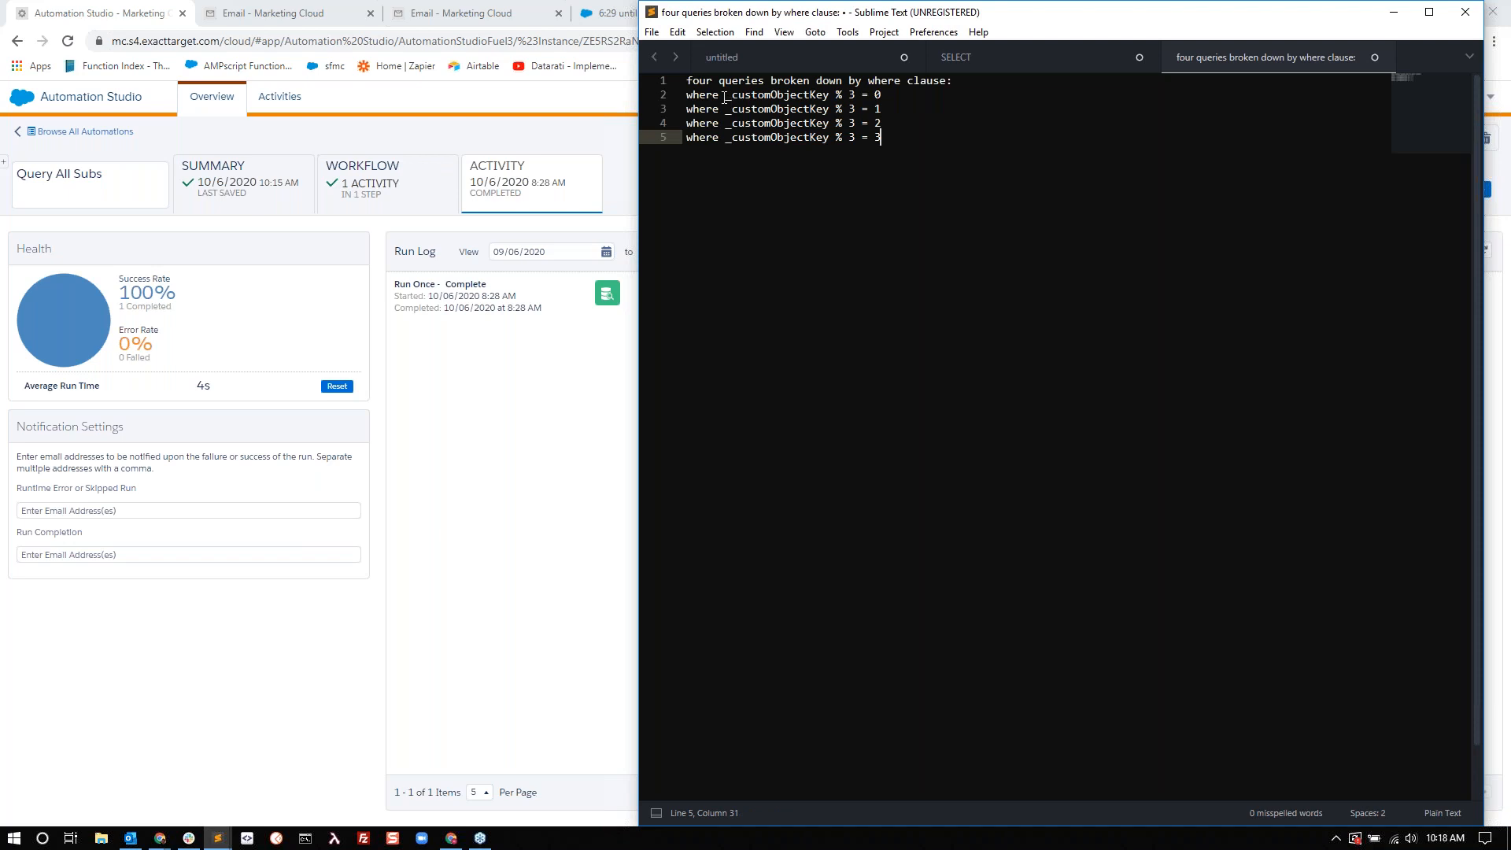
Examine the four _customObjectKey % 3 where clauses, highlighting the field name, the comparison values and the complete lines
{"action": "double_click", "coordinate": [780, 95]}
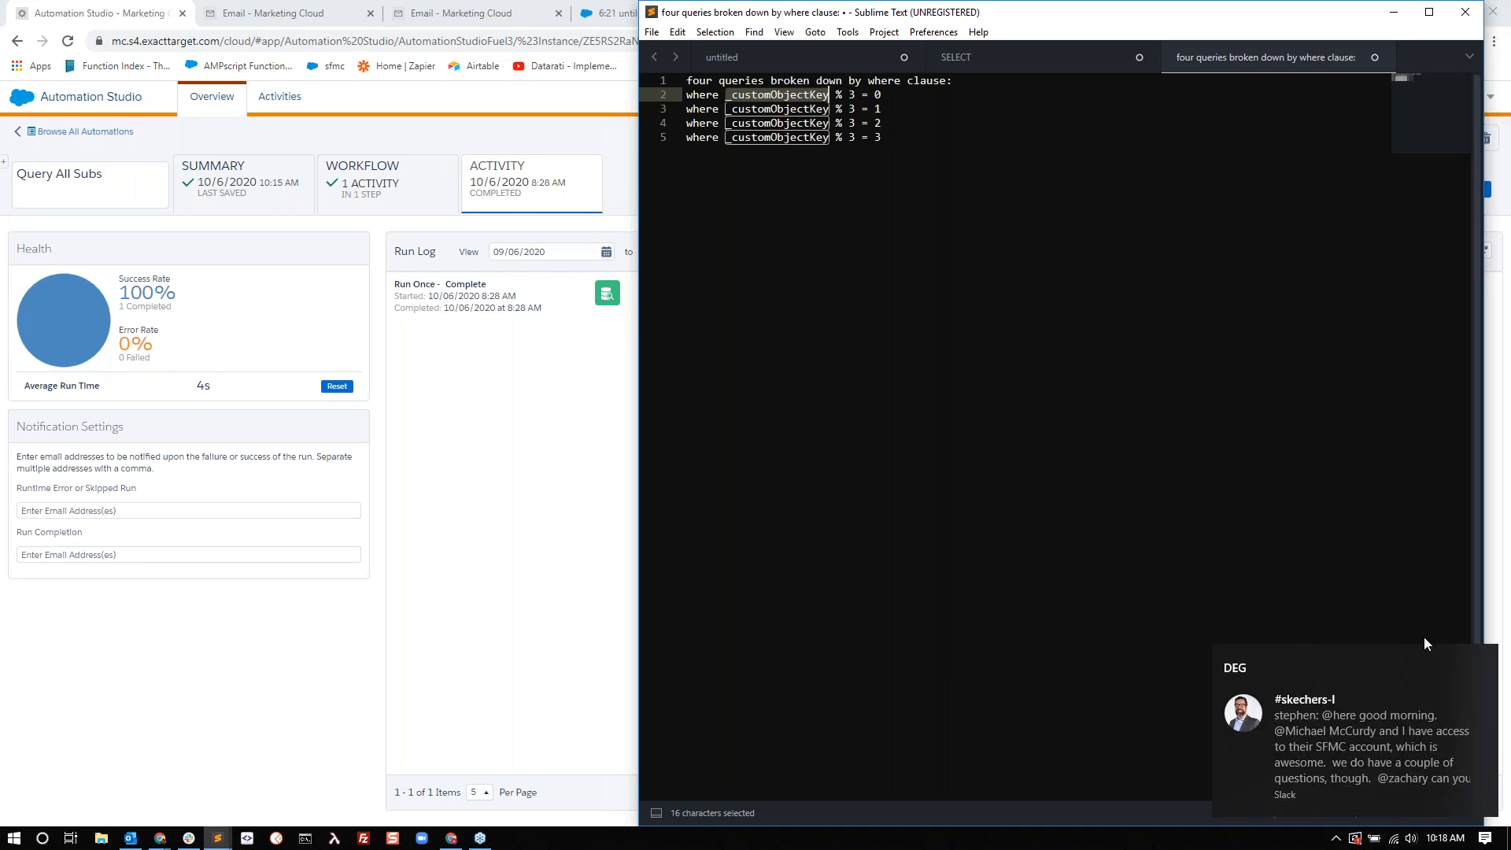
{"action": "left_click", "coordinate": [1481, 665]}
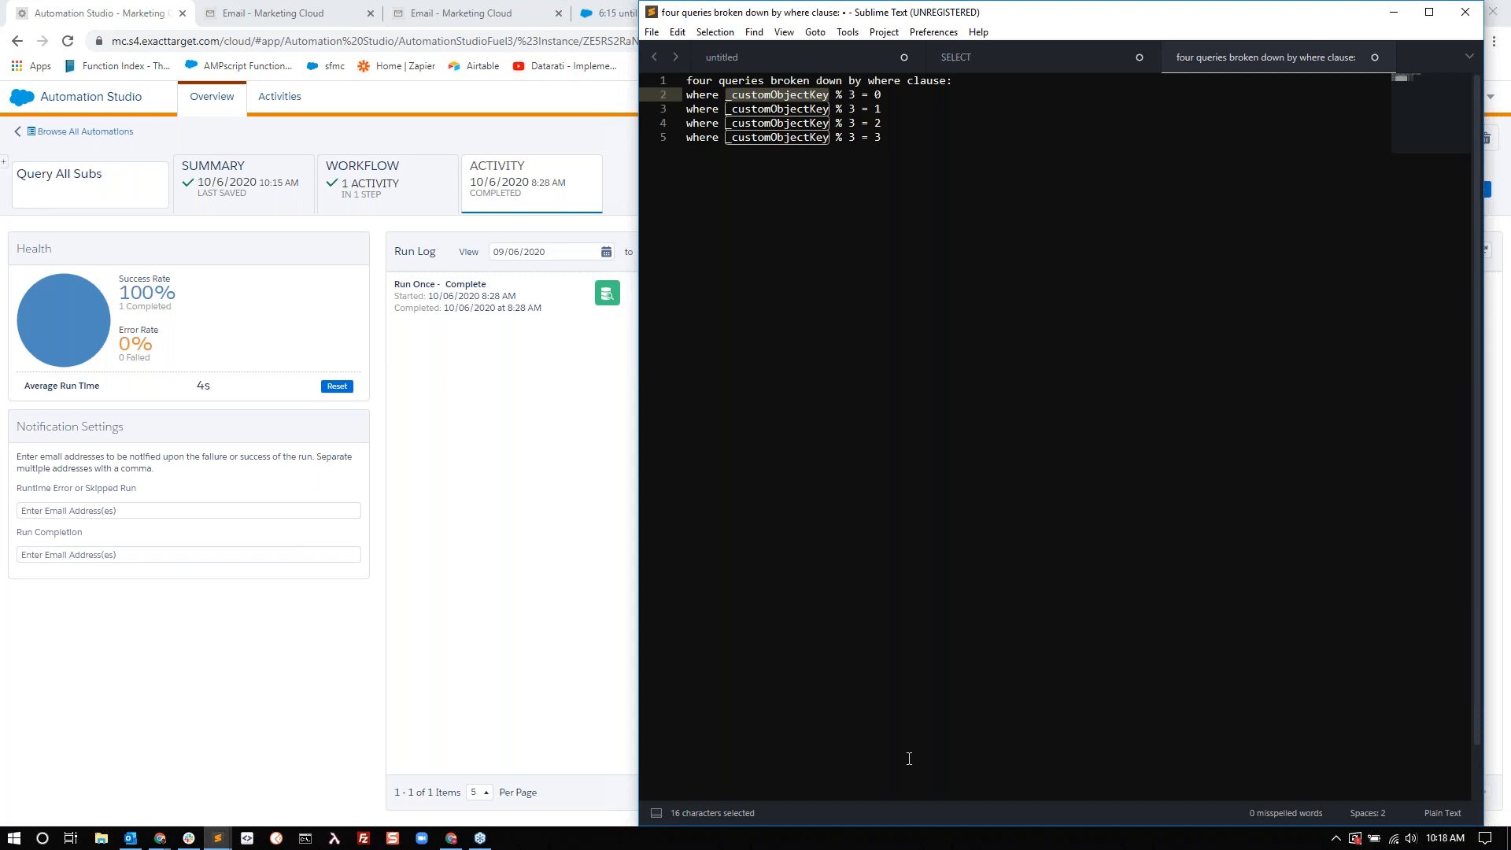
{"action": "left_click", "coordinate": [876, 95]}
{"action": "double_click", "coordinate": [876, 94]}
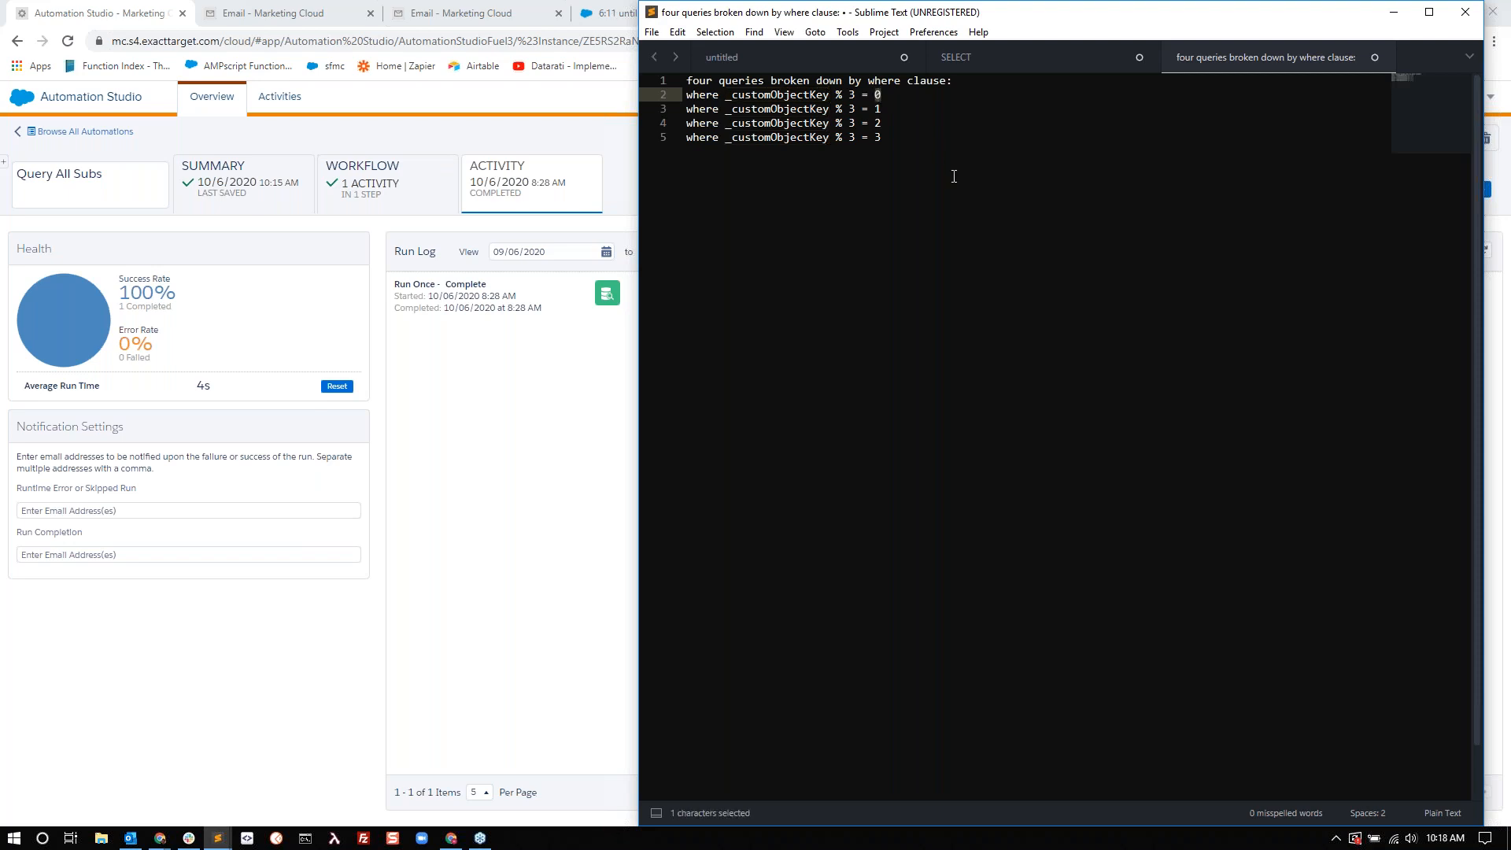
{"action": "double_click", "coordinate": [853, 94]}
{"action": "triple_click", "coordinate": [687, 95]}
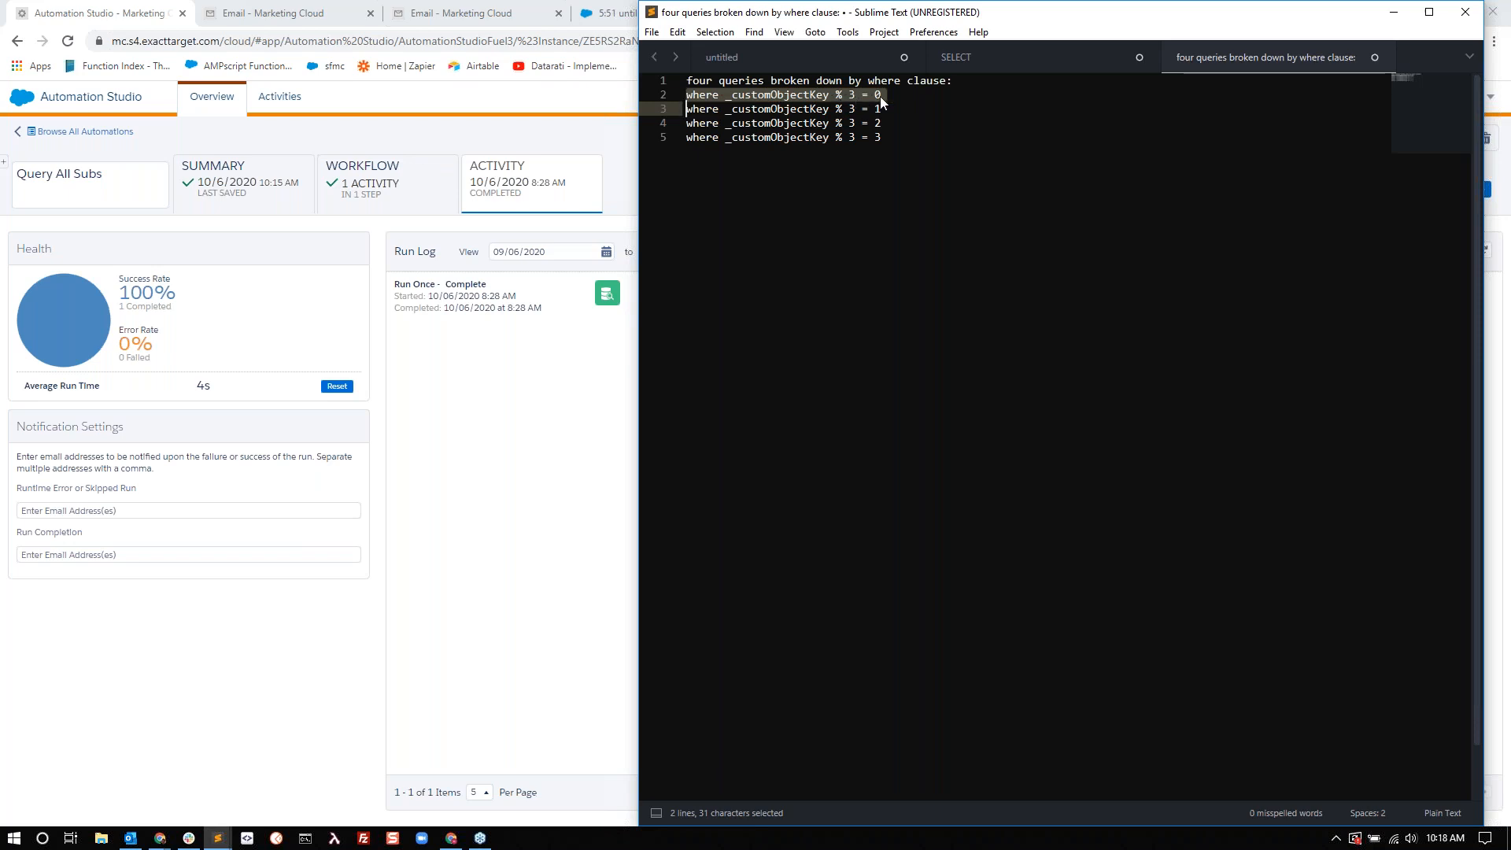
{"action": "left_click_drag", "start_coordinate": [882, 138], "coordinate": [670, 100]}
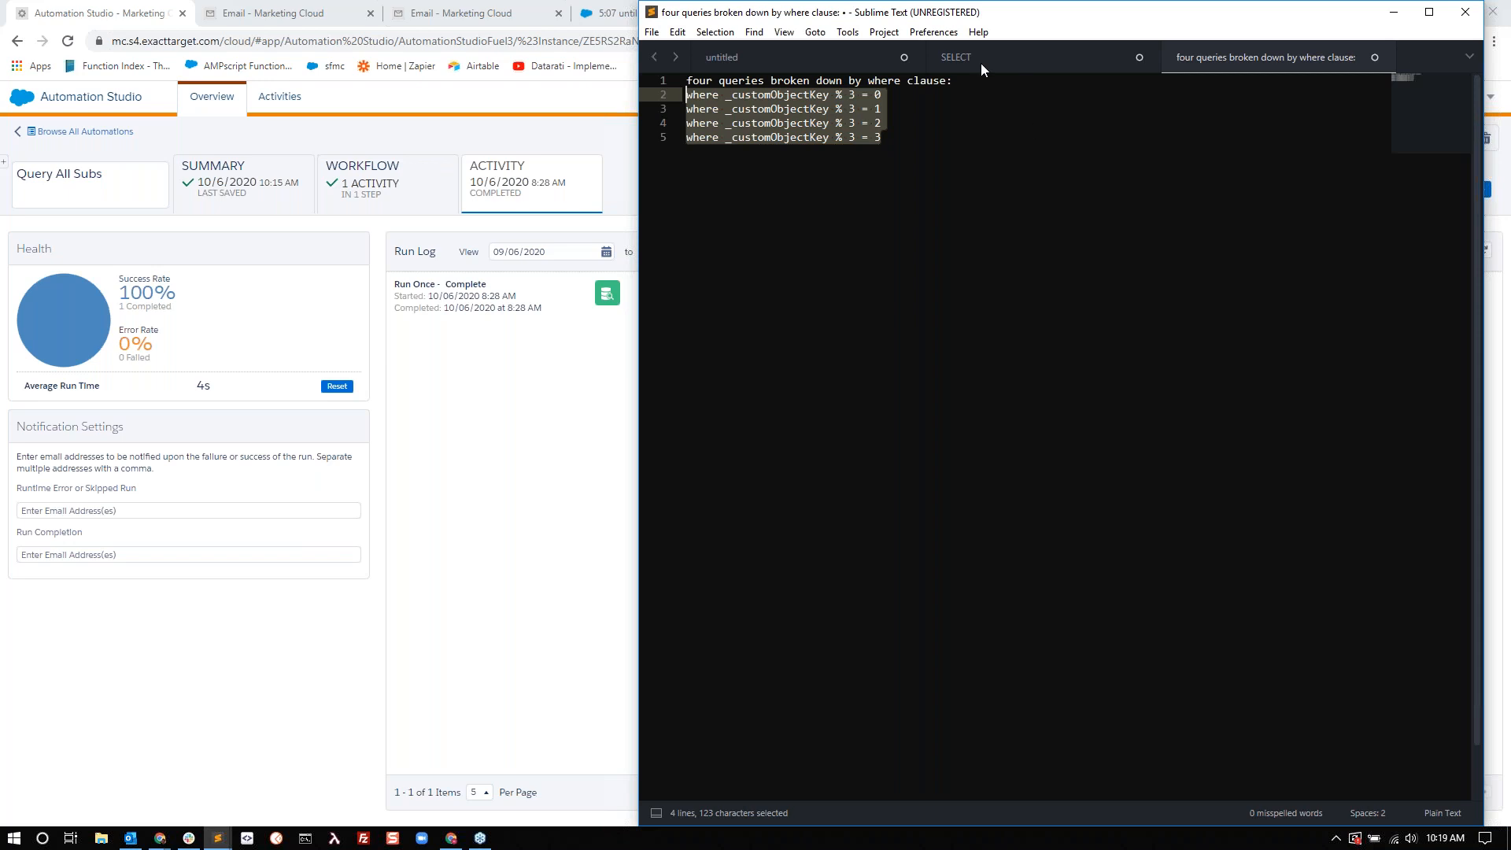
Switch back to the browser and open the Data Views overview in the Salesforce Help article to review the available data views
{"action": "left_click", "coordinate": [1394, 12]}
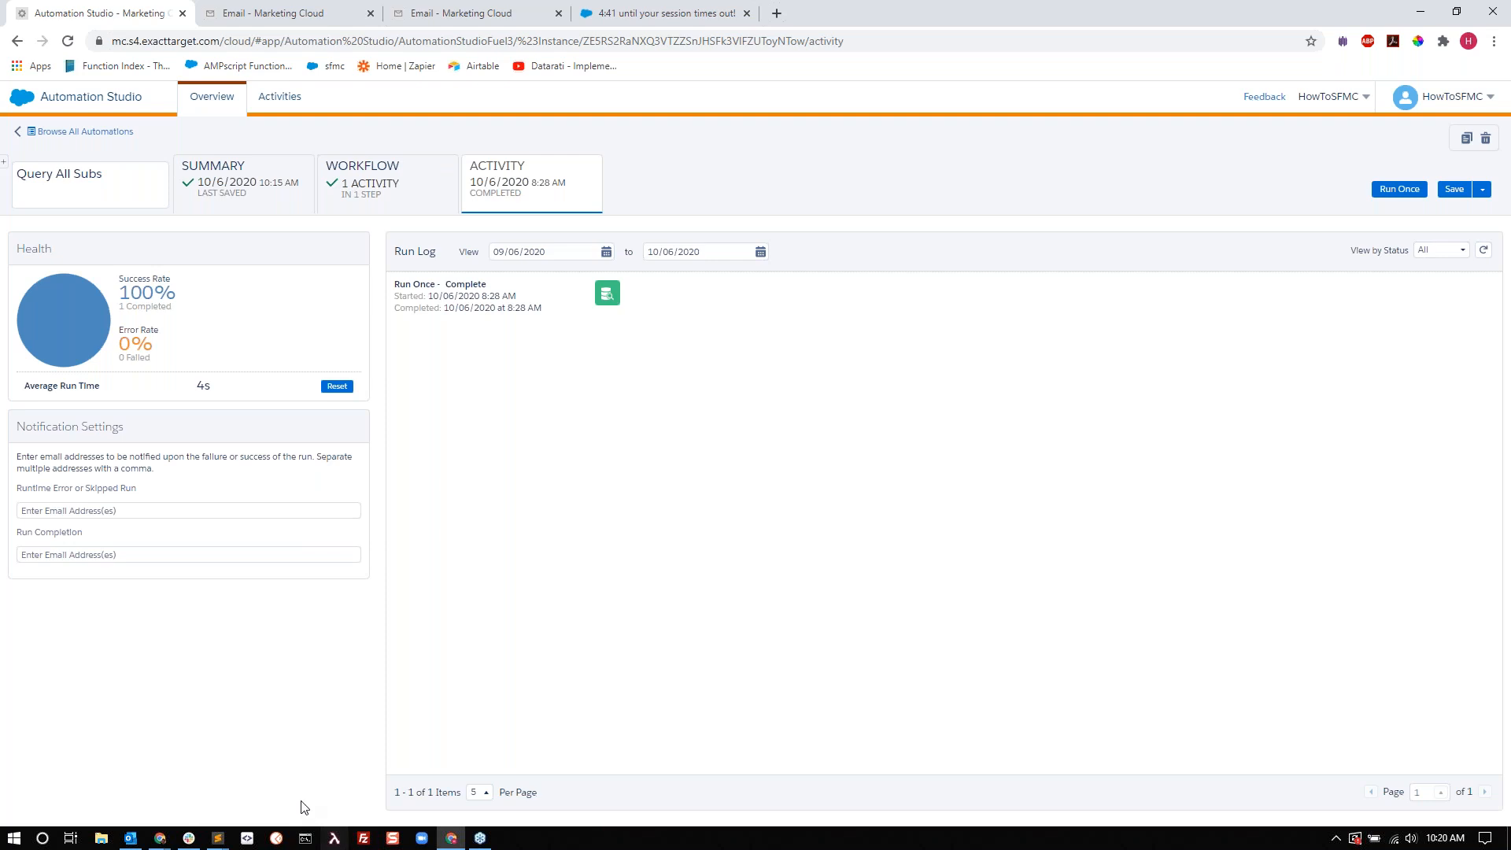
{"action": "left_click", "coordinate": [639, 11]}
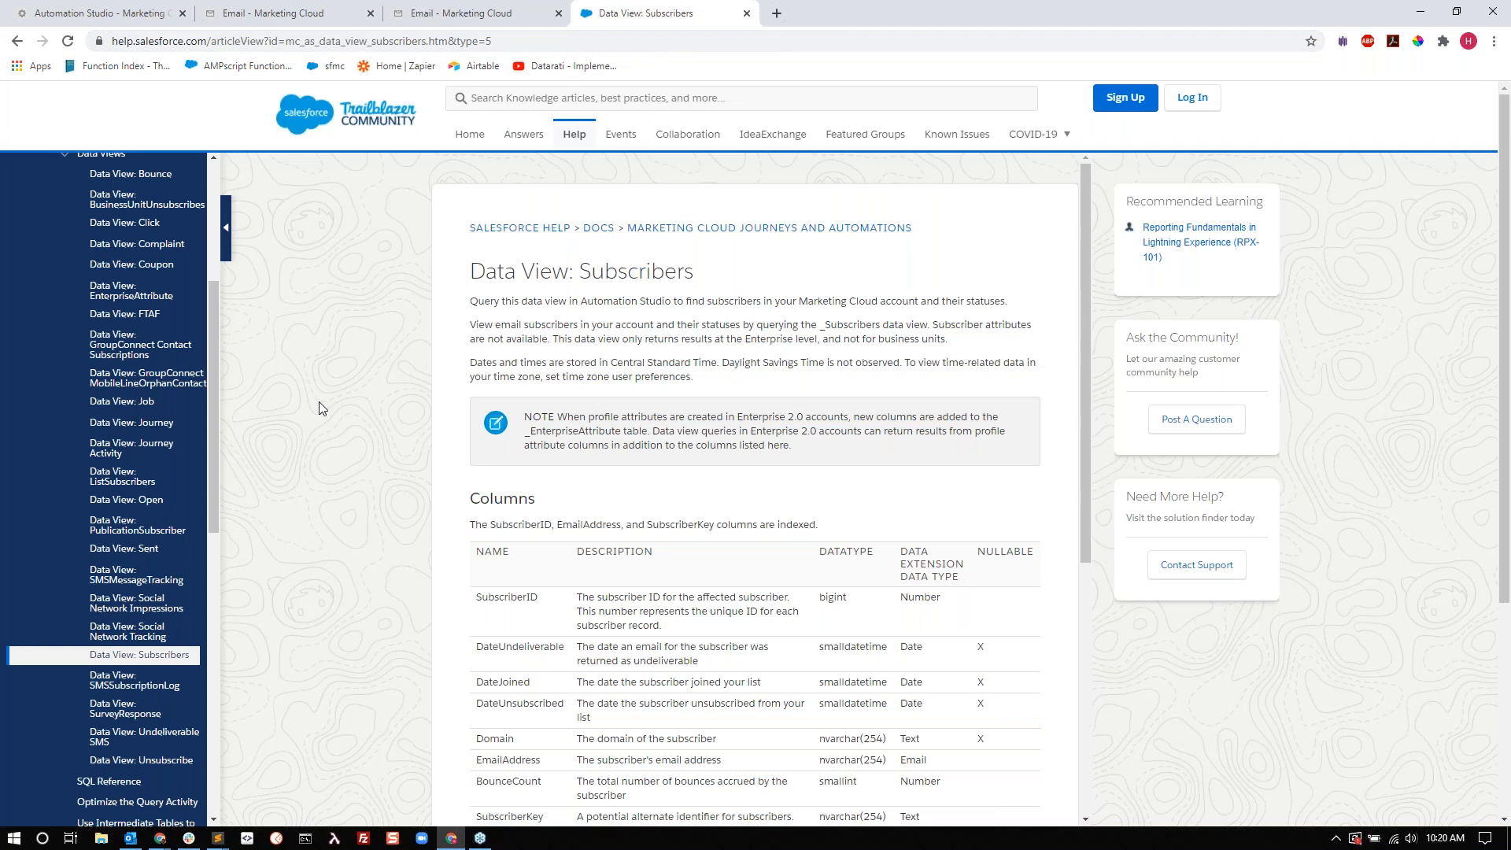
{"action": "scroll", "coordinate": [319, 401], "scroll_direction": "down", "scroll_amount": 2}
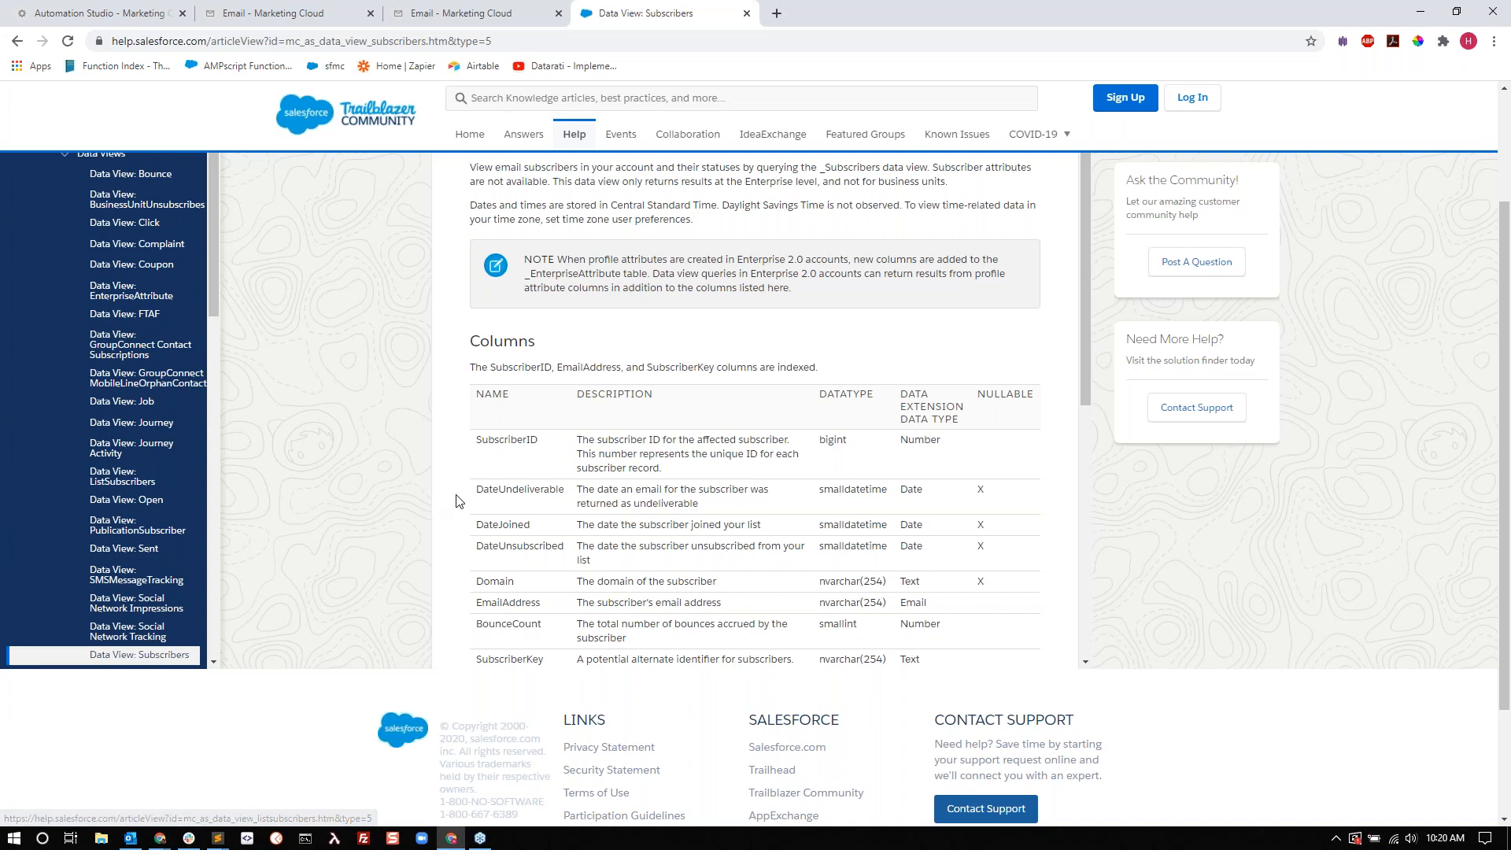
{"action": "scroll", "coordinate": [429, 488], "scroll_direction": "up", "scroll_amount": 2}
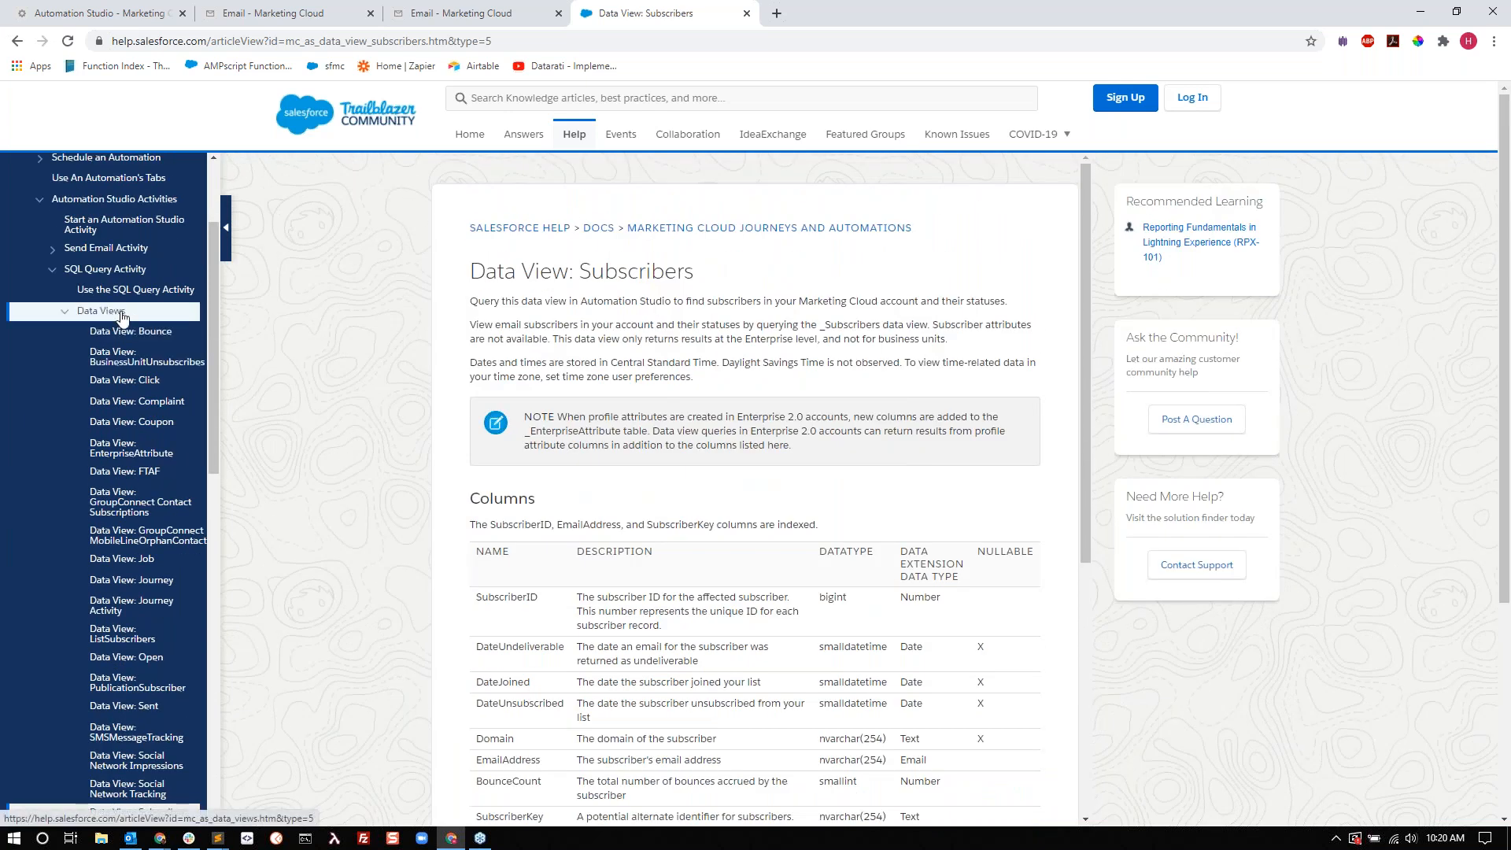
{"action": "left_click", "coordinate": [122, 313]}
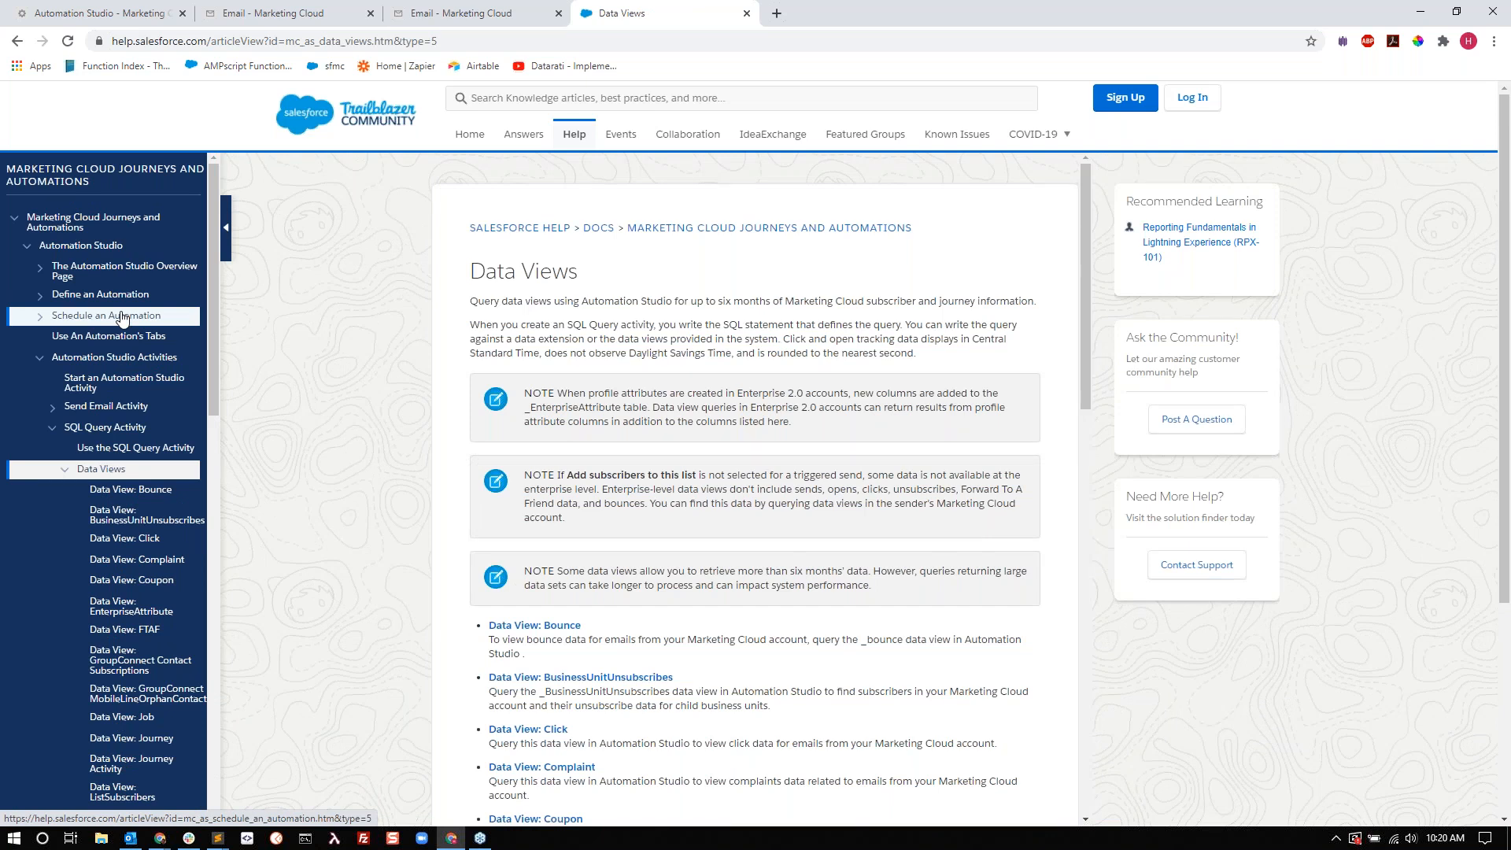
{"action": "scroll", "coordinate": [122, 315], "scroll_direction": "down", "scroll_amount": 3}
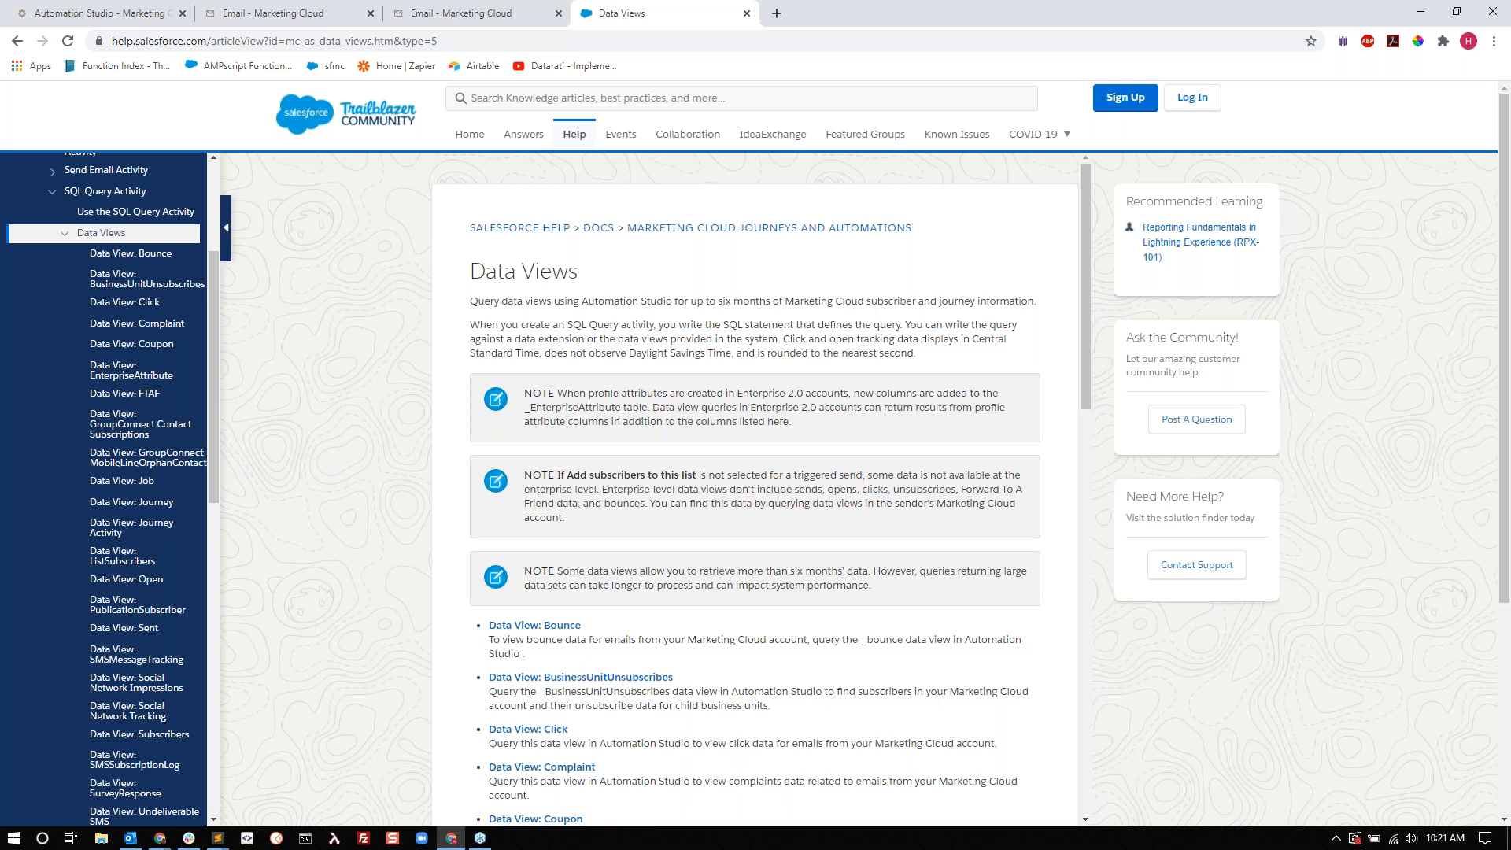
Return to the Query All Subs automation's workflow in Automation Studio and add a Verification activity as step 2
{"action": "key", "text": "alt+Tab"}
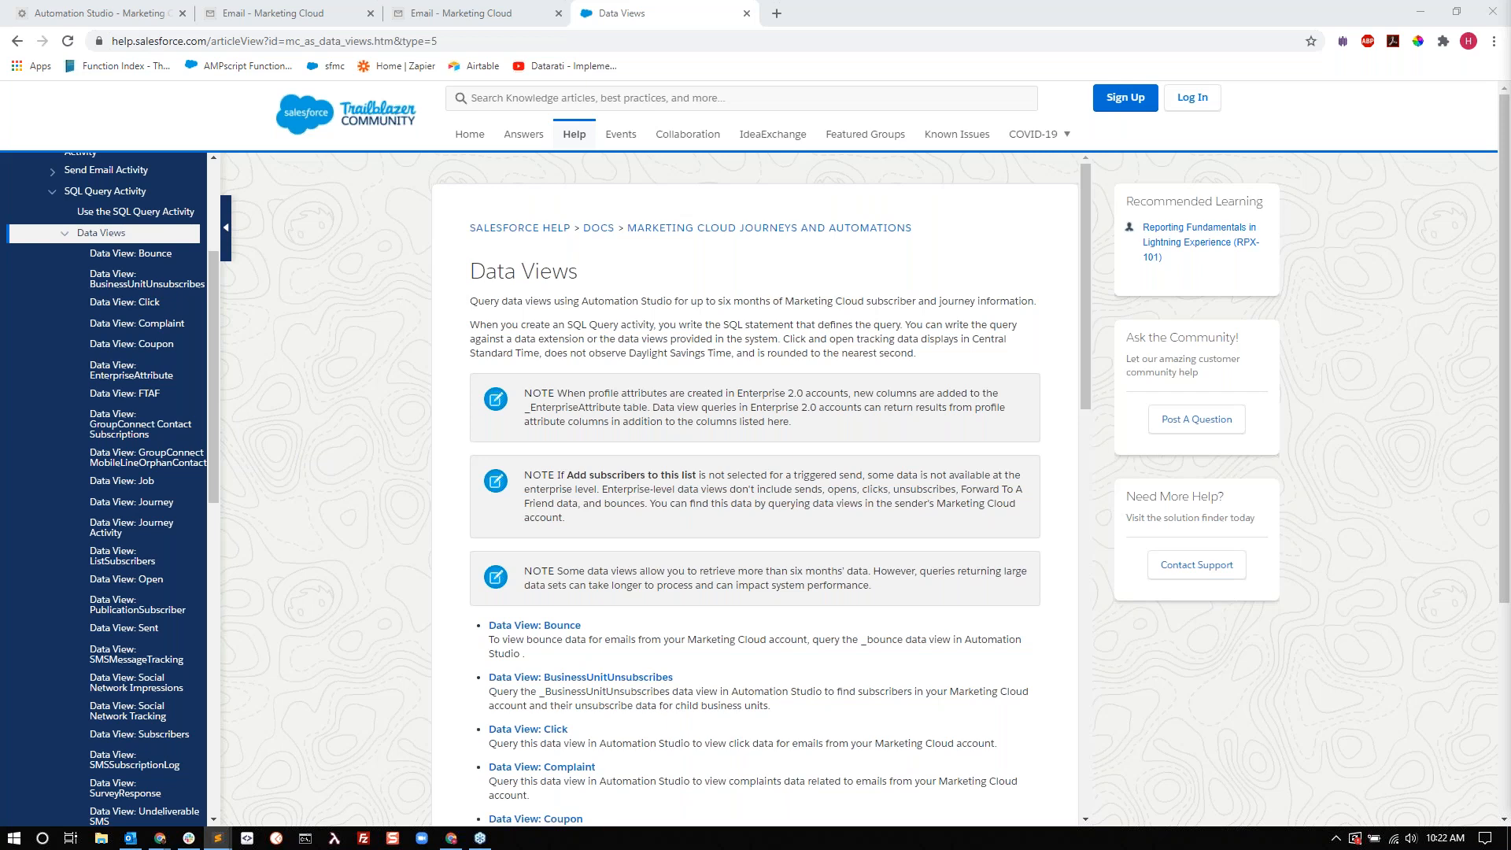
{"action": "left_click", "coordinate": [482, 28]}
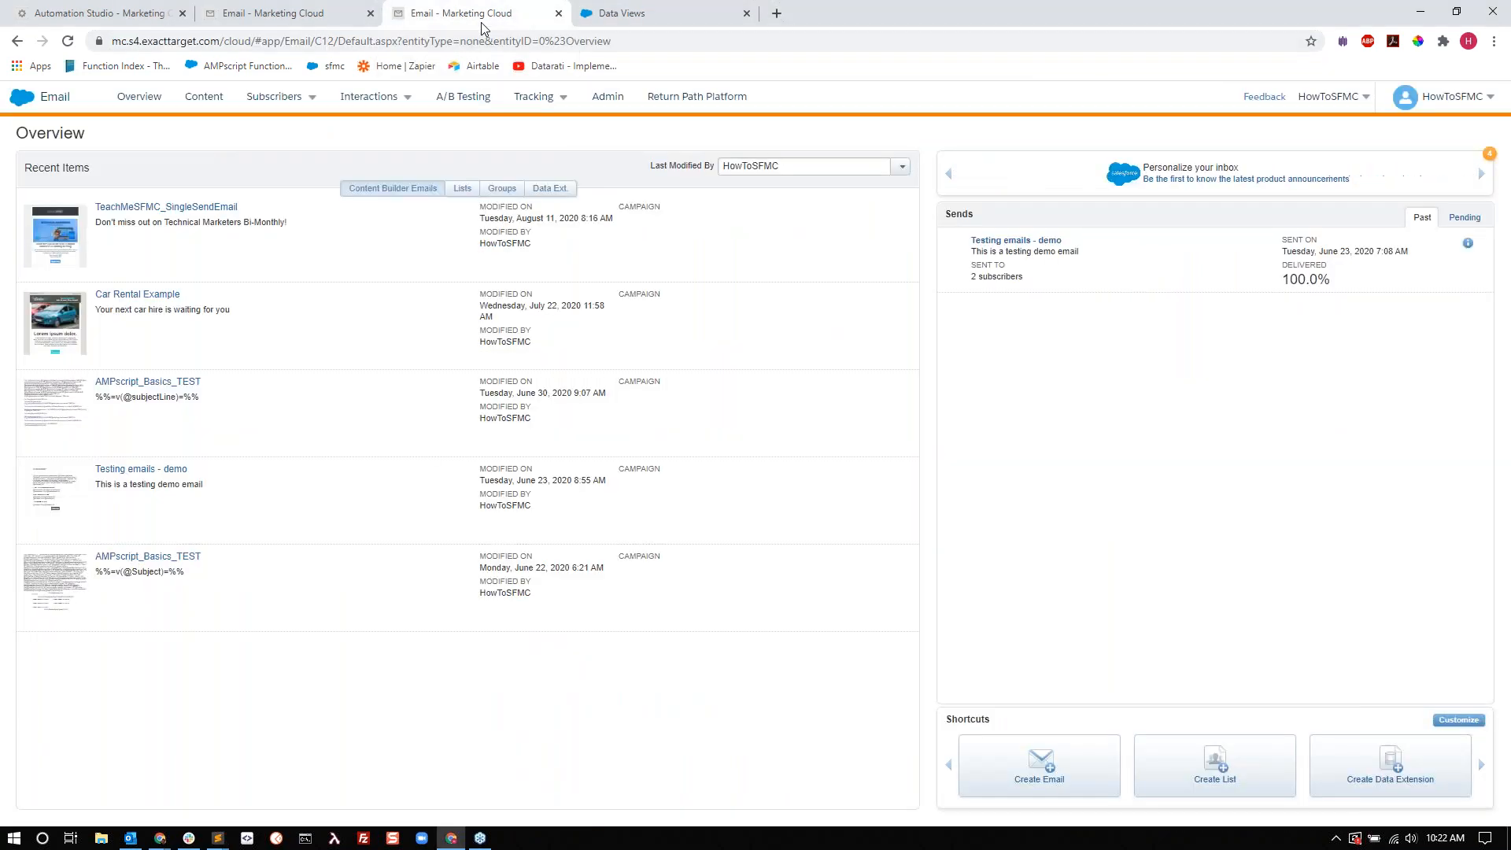
{"action": "left_click", "coordinate": [296, 26]}
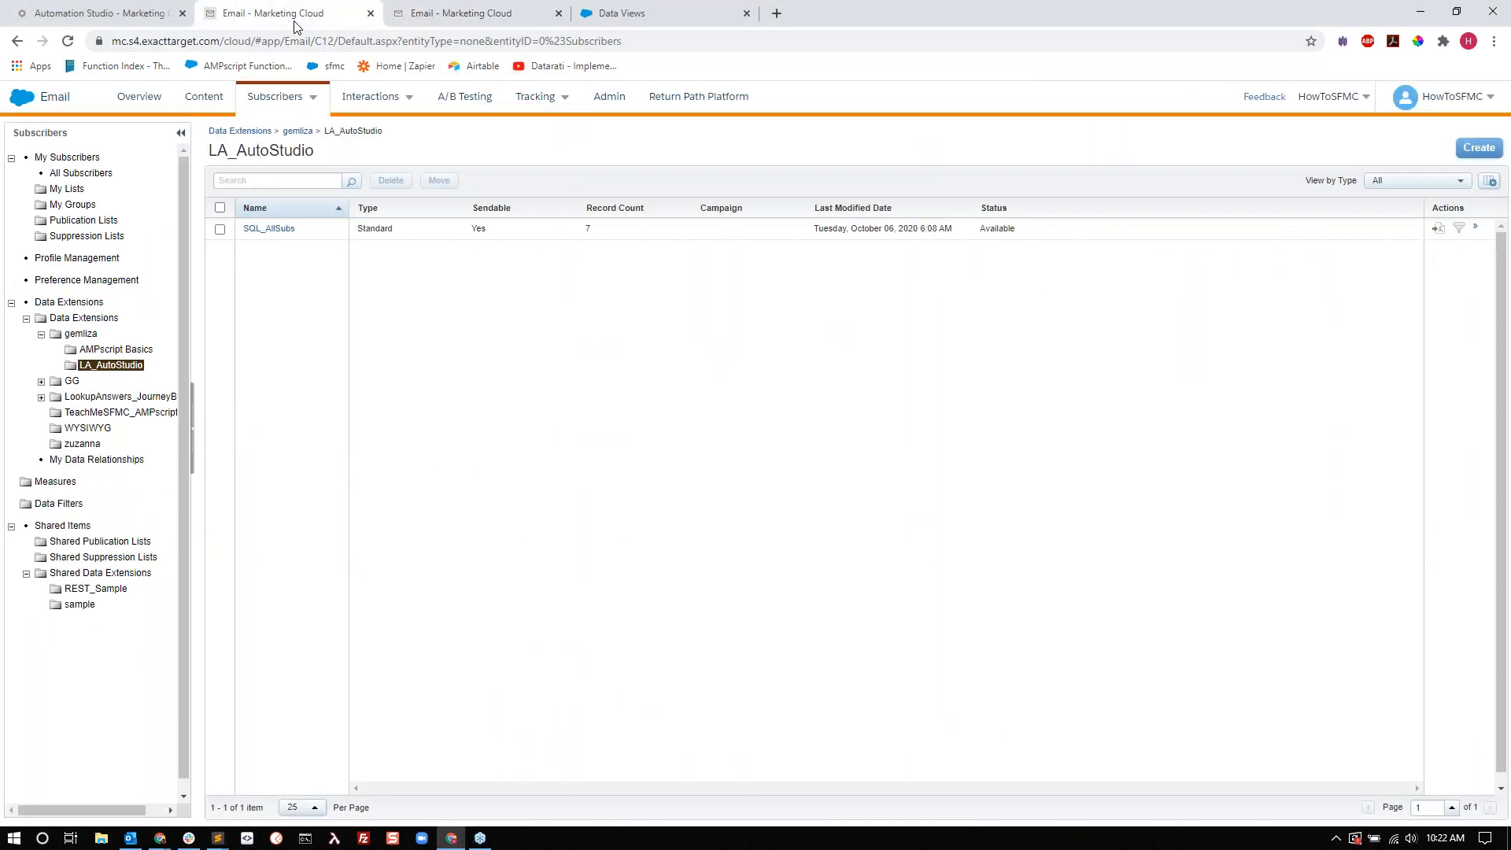
{"action": "left_click", "coordinate": [105, 22]}
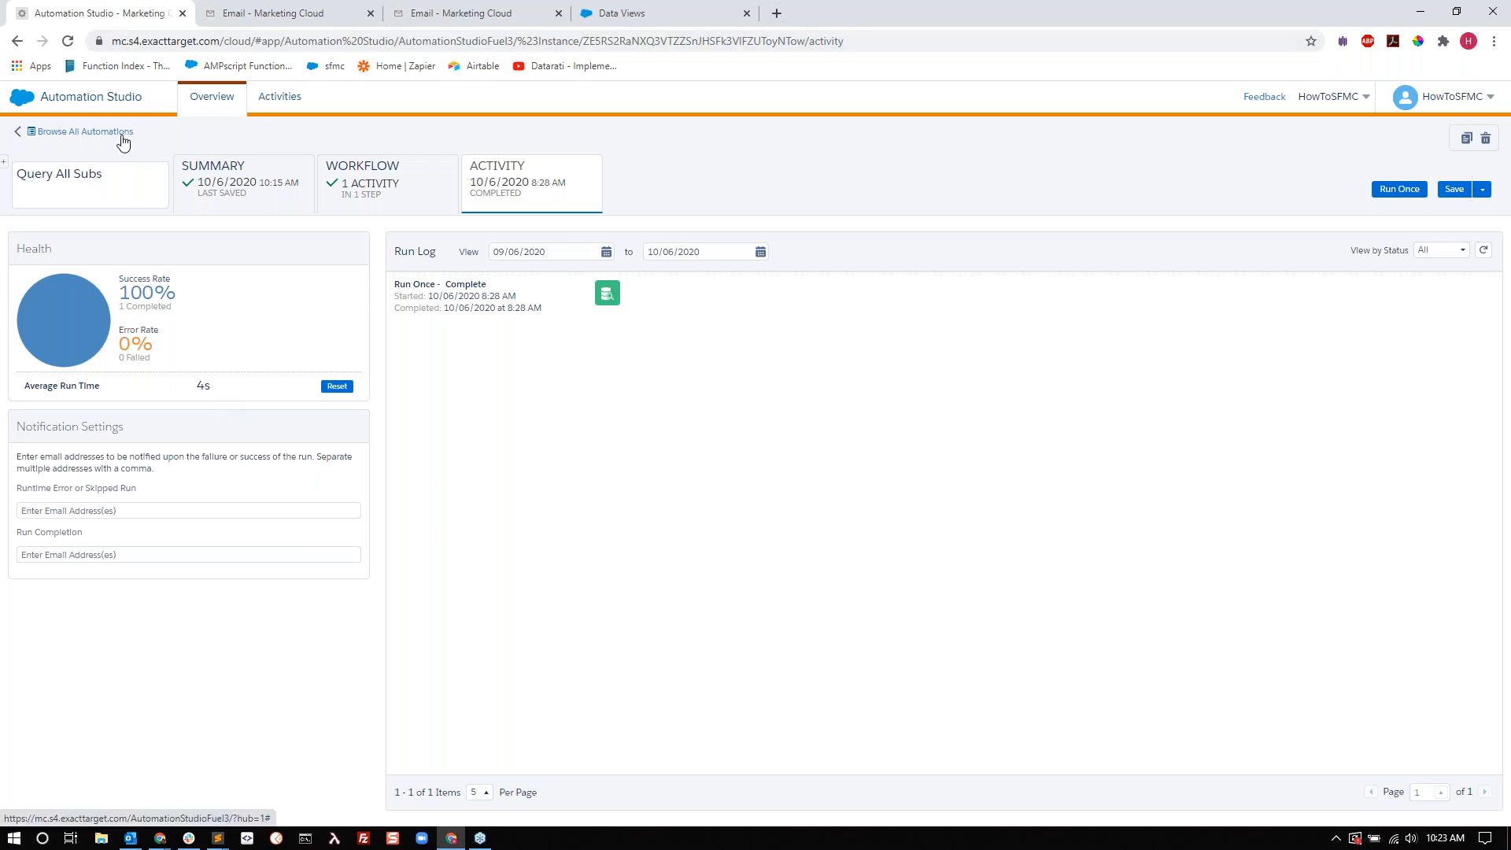
{"action": "left_click", "coordinate": [388, 196]}
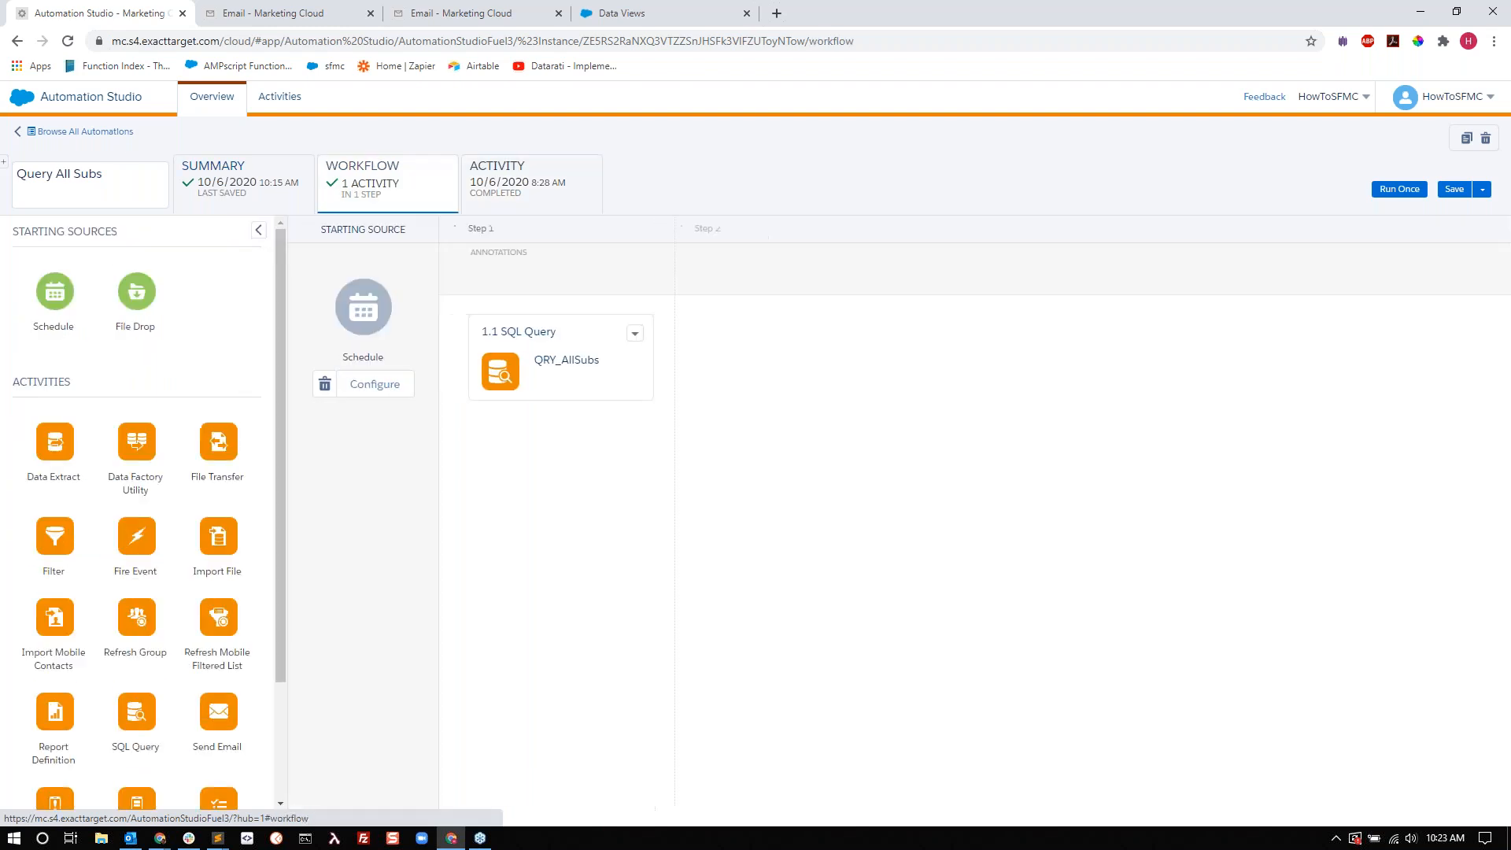
{"action": "scroll", "coordinate": [148, 608], "scroll_direction": "down", "scroll_amount": 3}
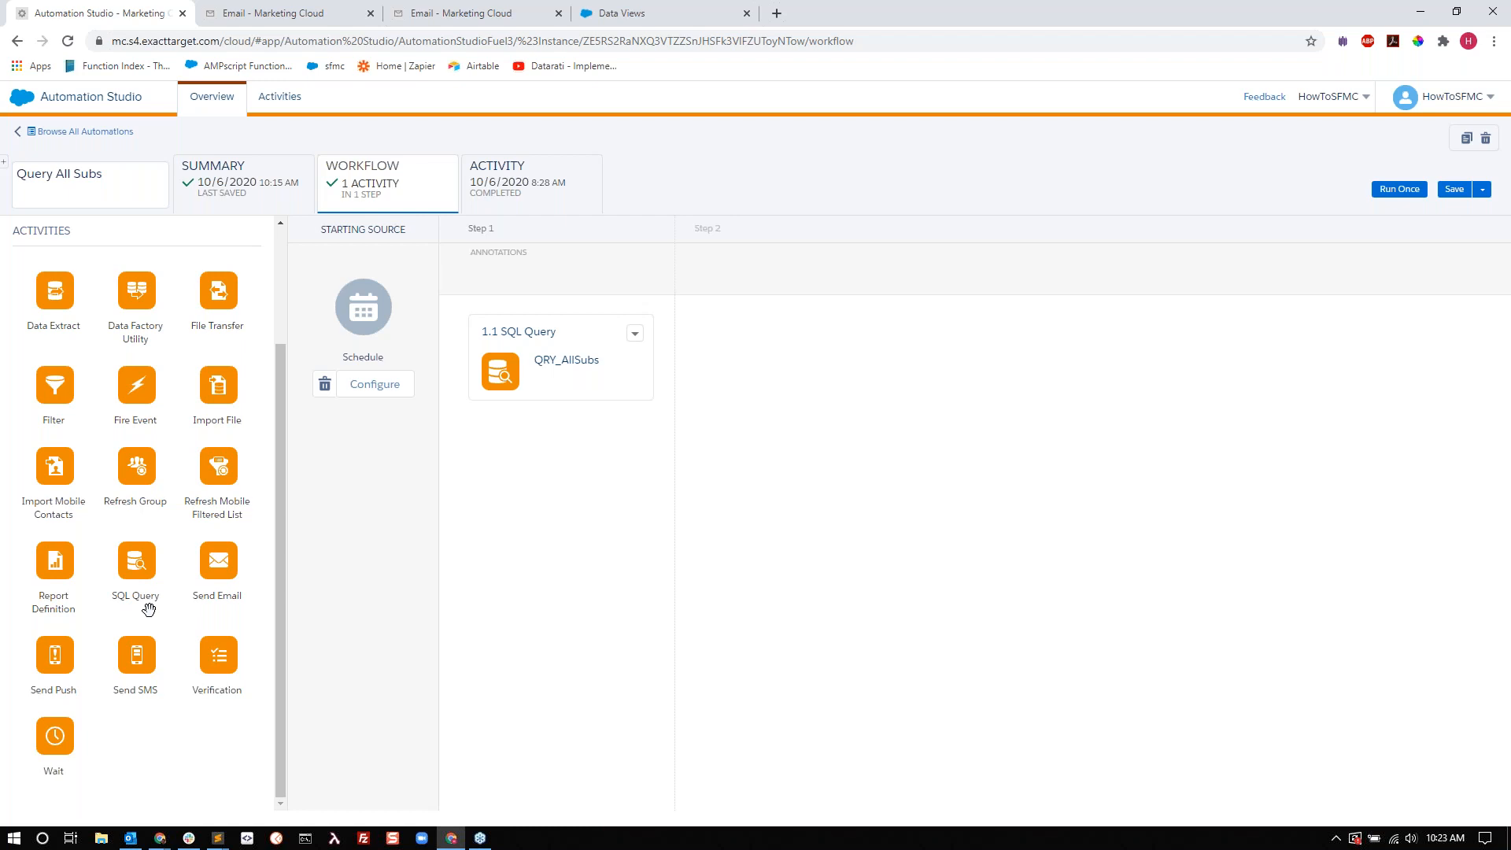
{"action": "left_click_drag", "start_coordinate": [235, 660], "coordinate": [799, 385]}
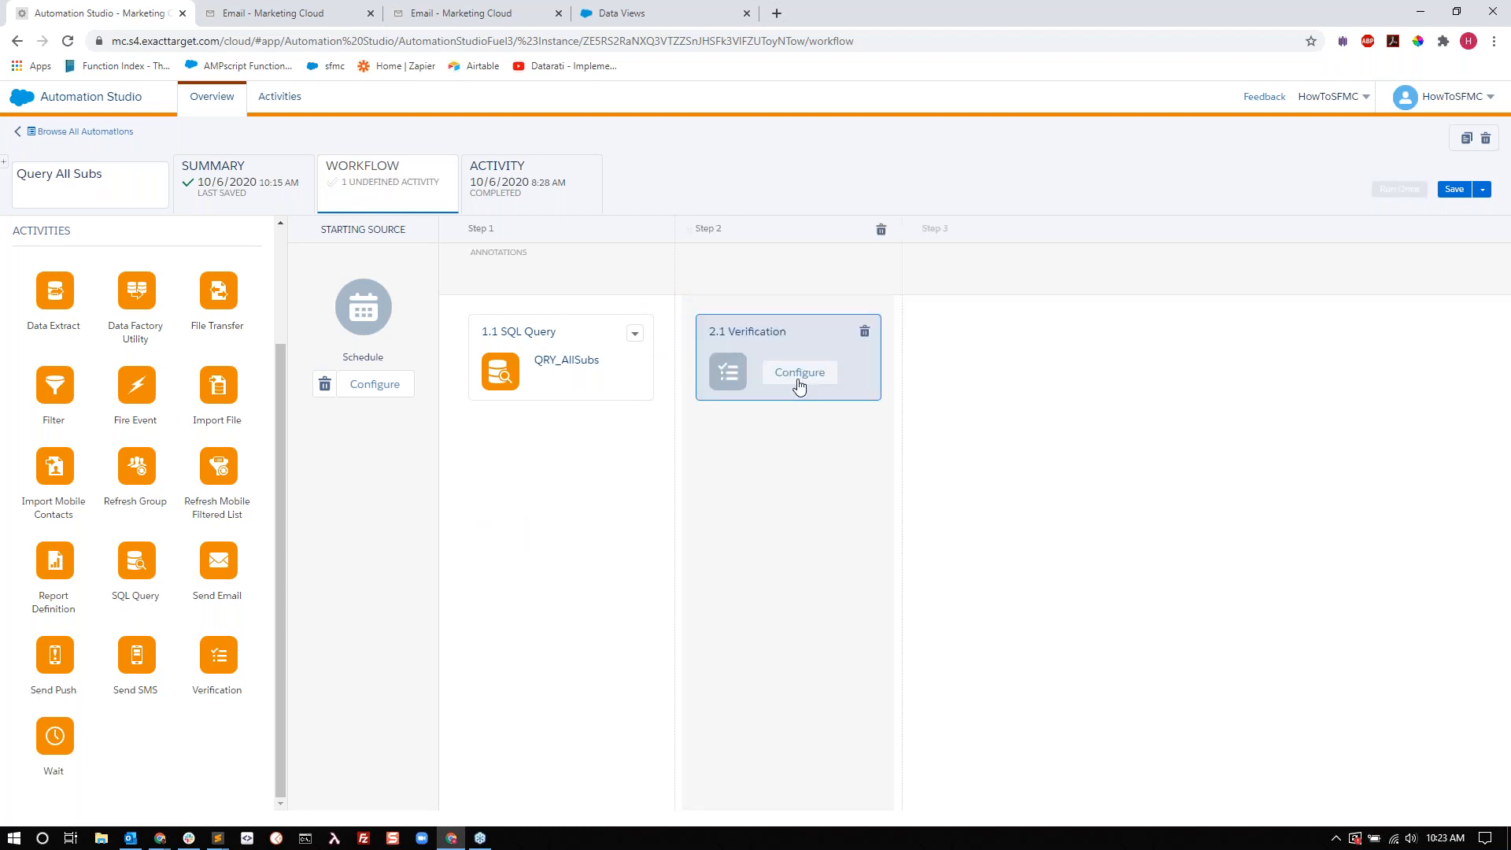
Configure the Verification activity with SQL_AllSubs as its target data extension and proceed to its rules
{"action": "left_click", "coordinate": [799, 372]}
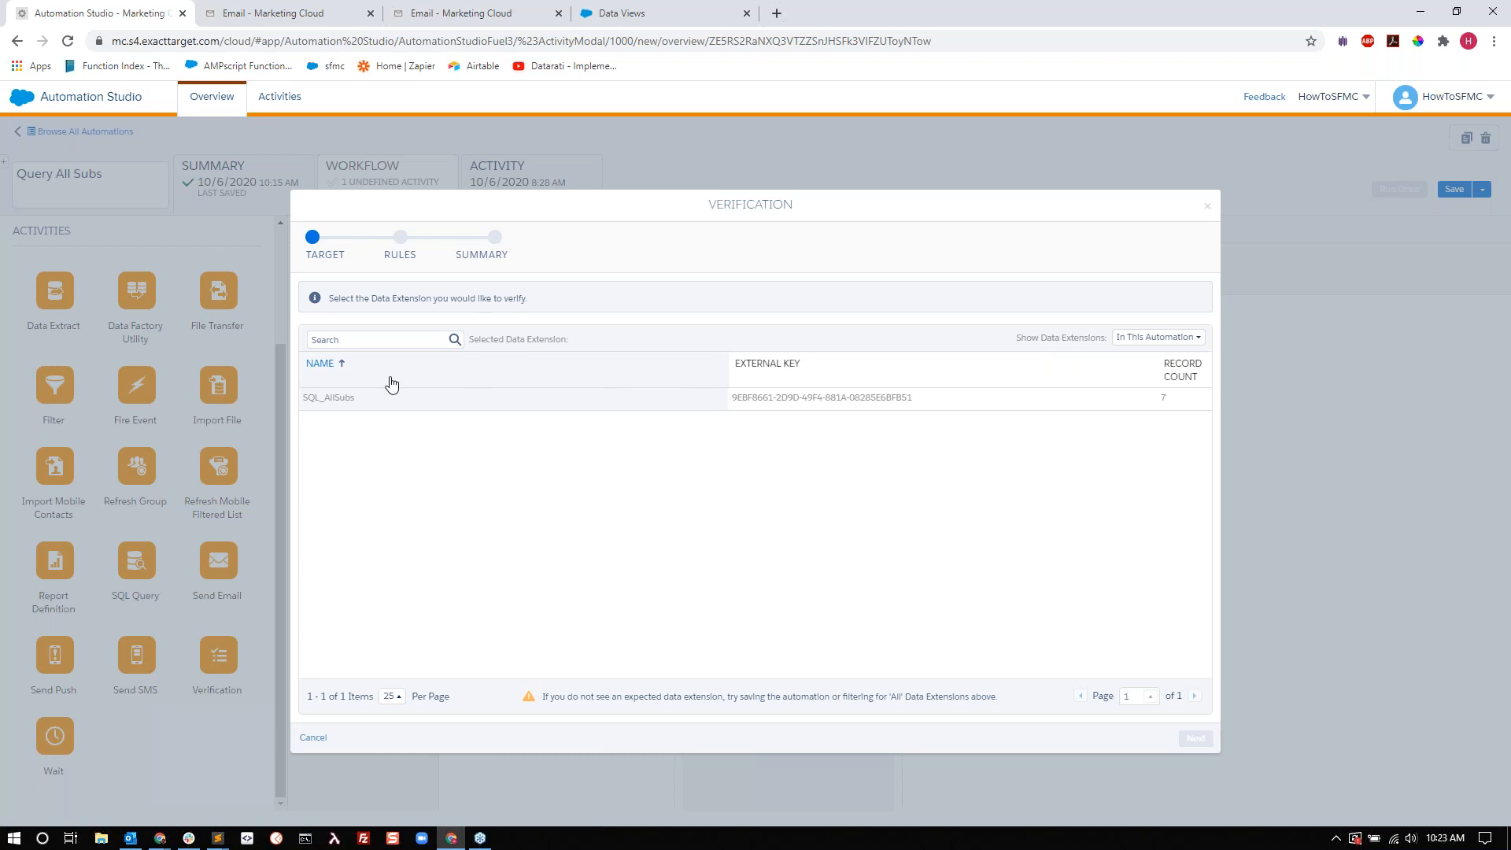
{"action": "left_click", "coordinate": [679, 405]}
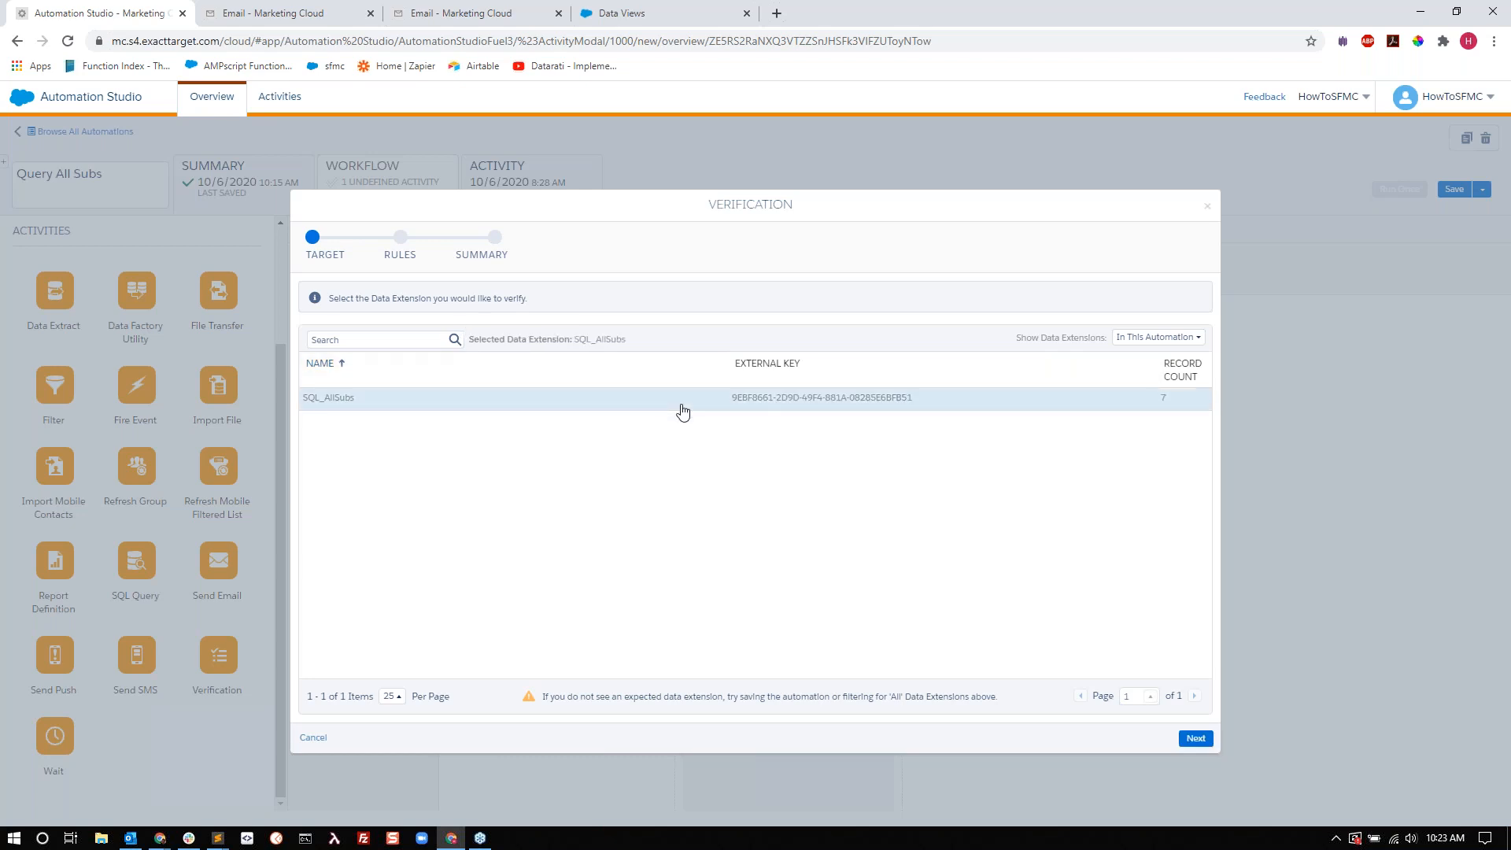
{"action": "left_click", "coordinate": [1197, 740]}
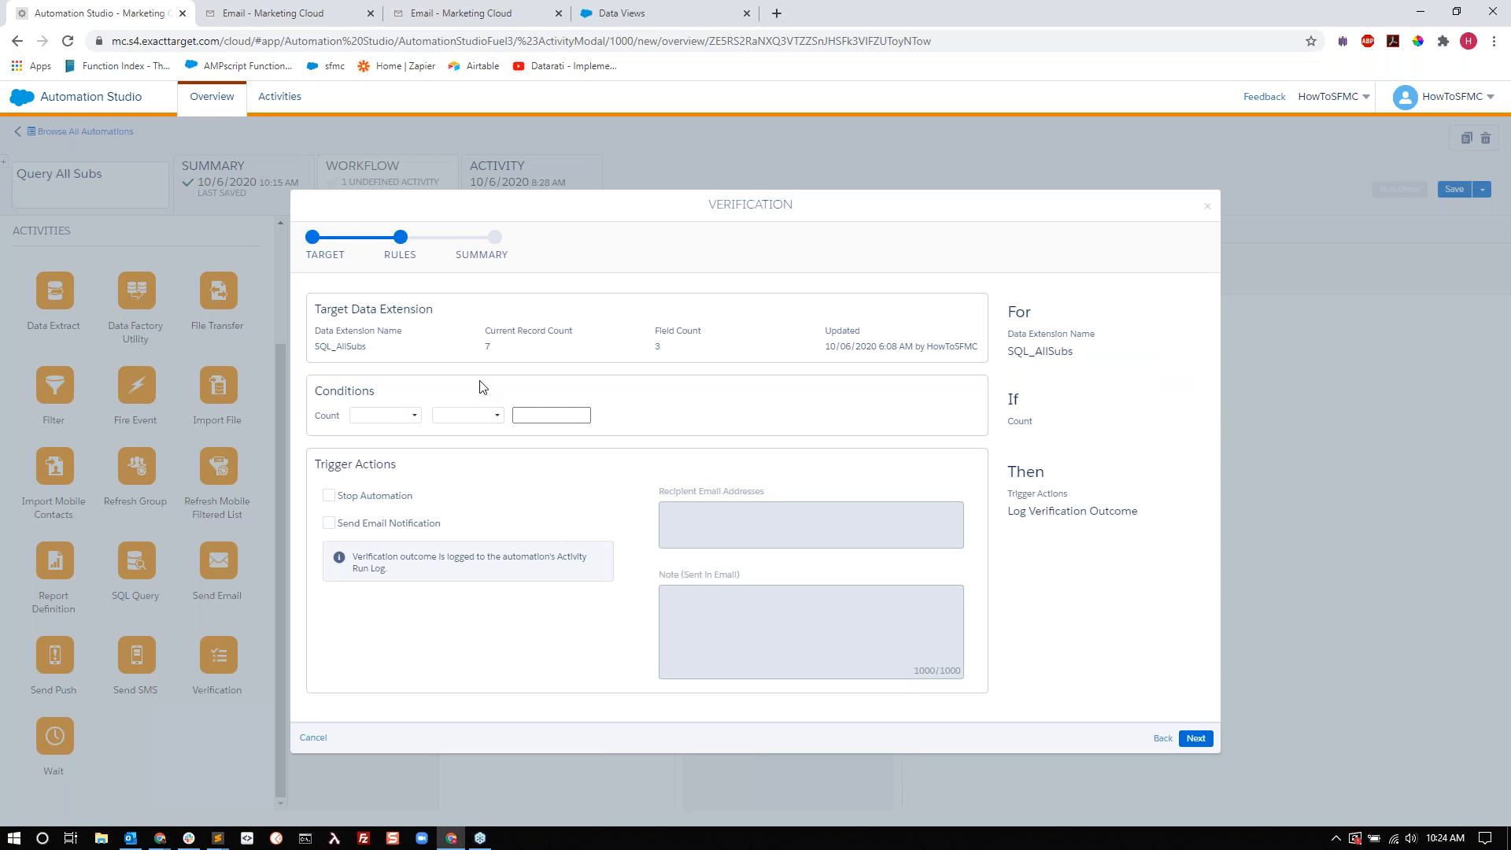
Set the verification condition so that it triggers when the record count is equal to 0
{"action": "left_click", "coordinate": [385, 415]}
{"action": "left_click", "coordinate": [370, 437]}
{"action": "left_click", "coordinate": [483, 415]}
{"action": "left_click", "coordinate": [483, 415]}
{"action": "left_click", "coordinate": [483, 415]}
{"action": "left_click", "coordinate": [484, 440]}
{"action": "left_click", "coordinate": [557, 414]}
{"action": "type", "text": "0"}
{"action": "left_click", "coordinate": [608, 503]}
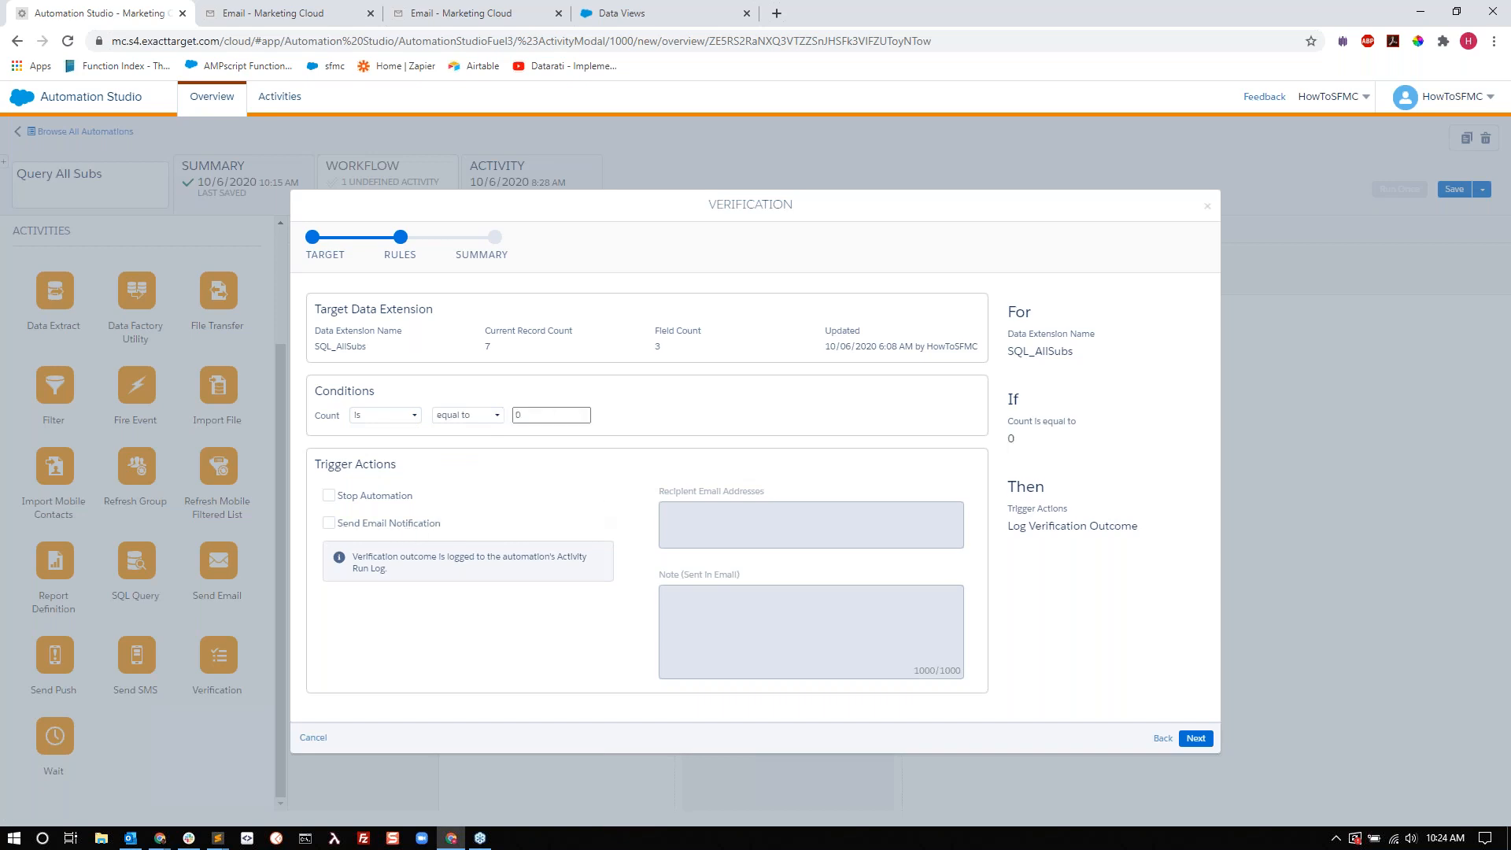
Enable the Stop Automation and Send Email Notification trigger actions, and show the comparison options for the count condition
{"action": "left_click", "coordinate": [409, 497]}
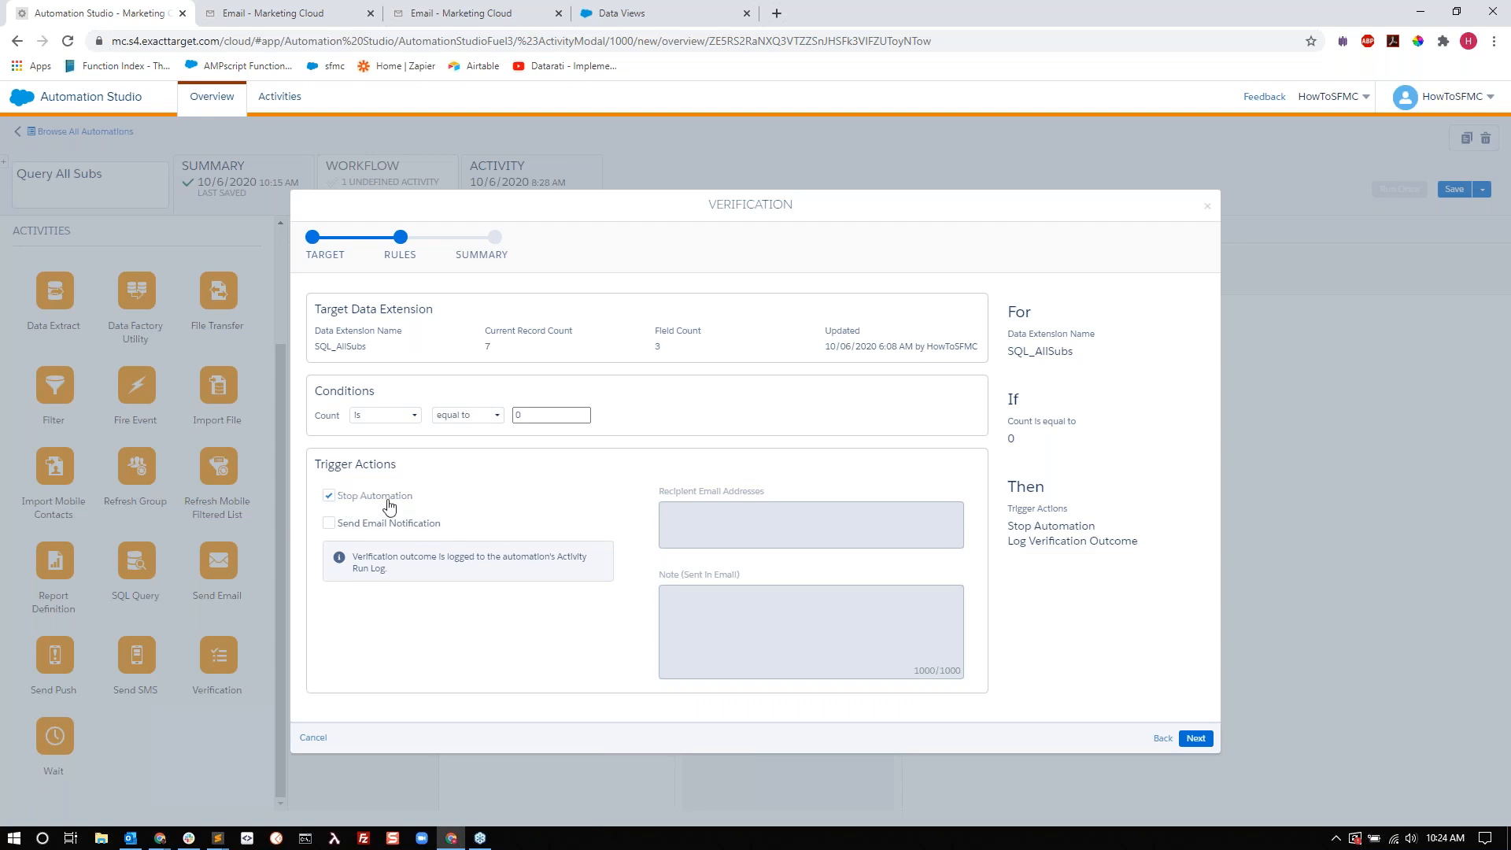
{"action": "left_click", "coordinate": [387, 526]}
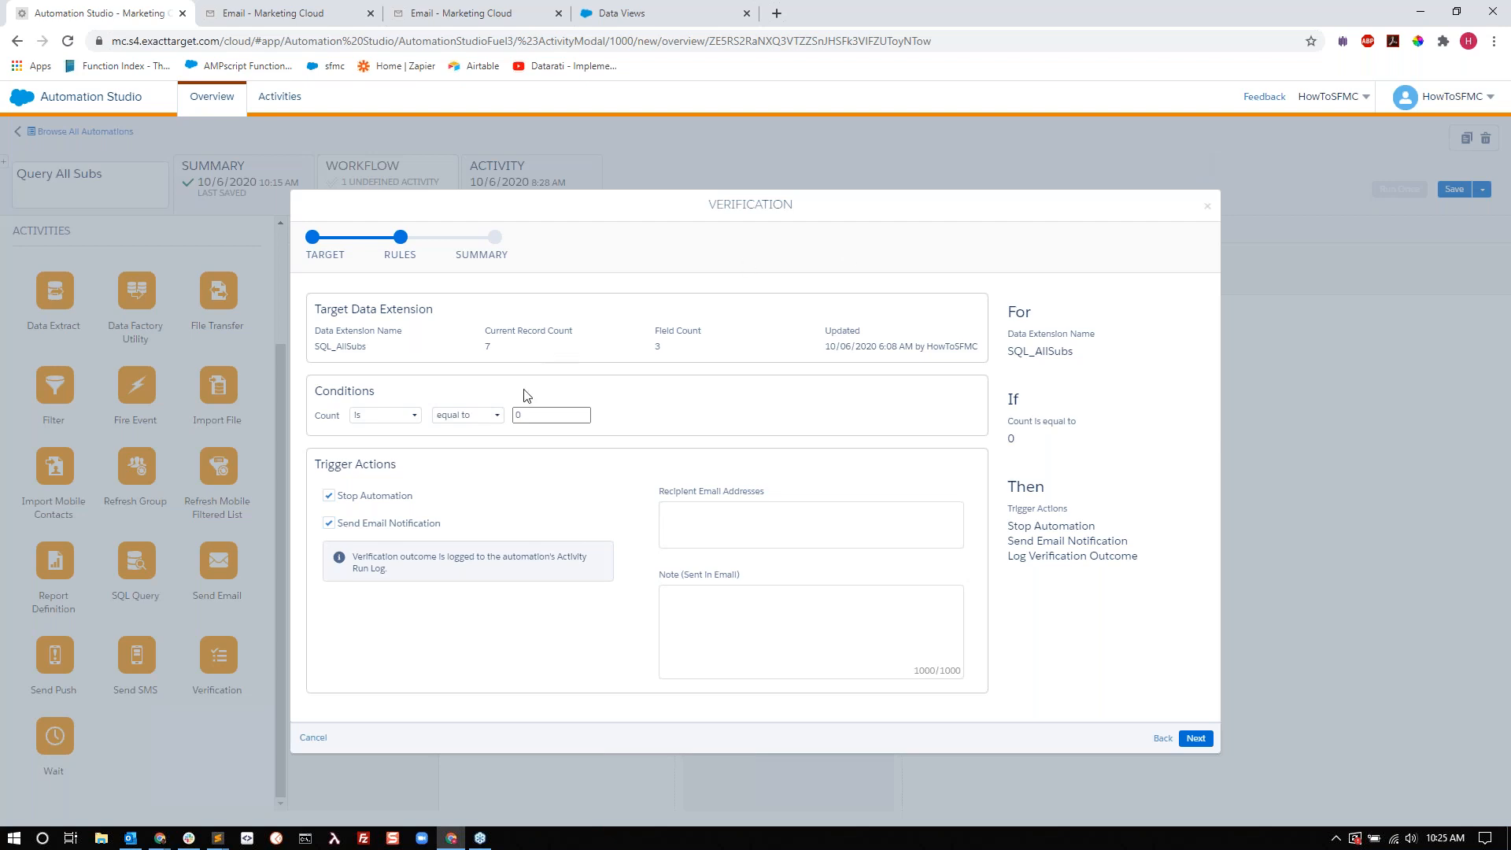
{"action": "left_click", "coordinate": [474, 417]}
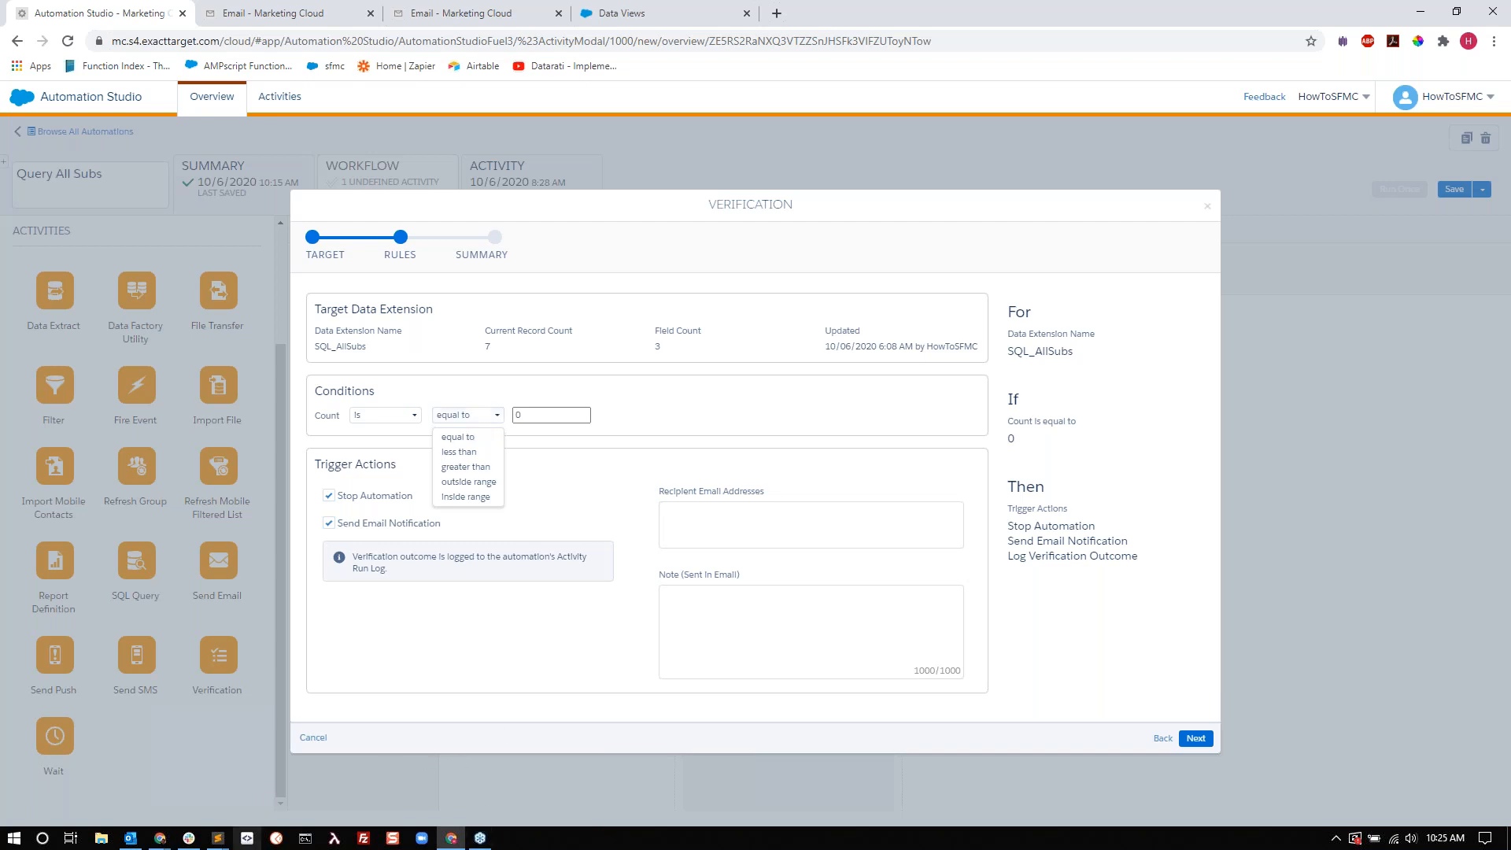
Switch to Sublime Text and add the query "select * from de where 1 = 0" below the four _customObjectKey where clauses
{"action": "left_click", "coordinate": [218, 838]}
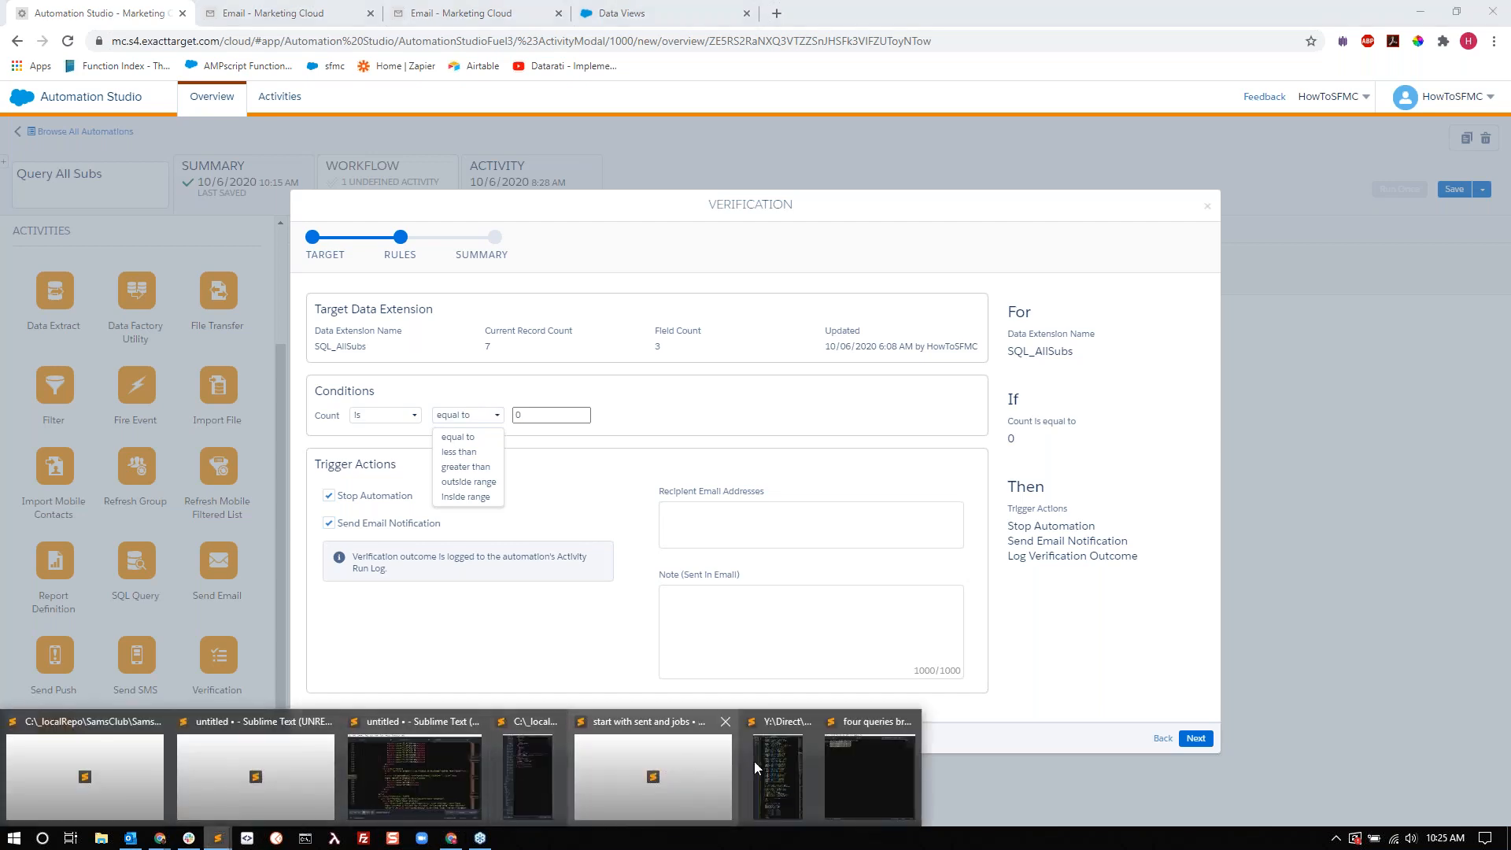
{"action": "left_click", "coordinate": [851, 771]}
{"action": "left_click", "coordinate": [867, 381]}
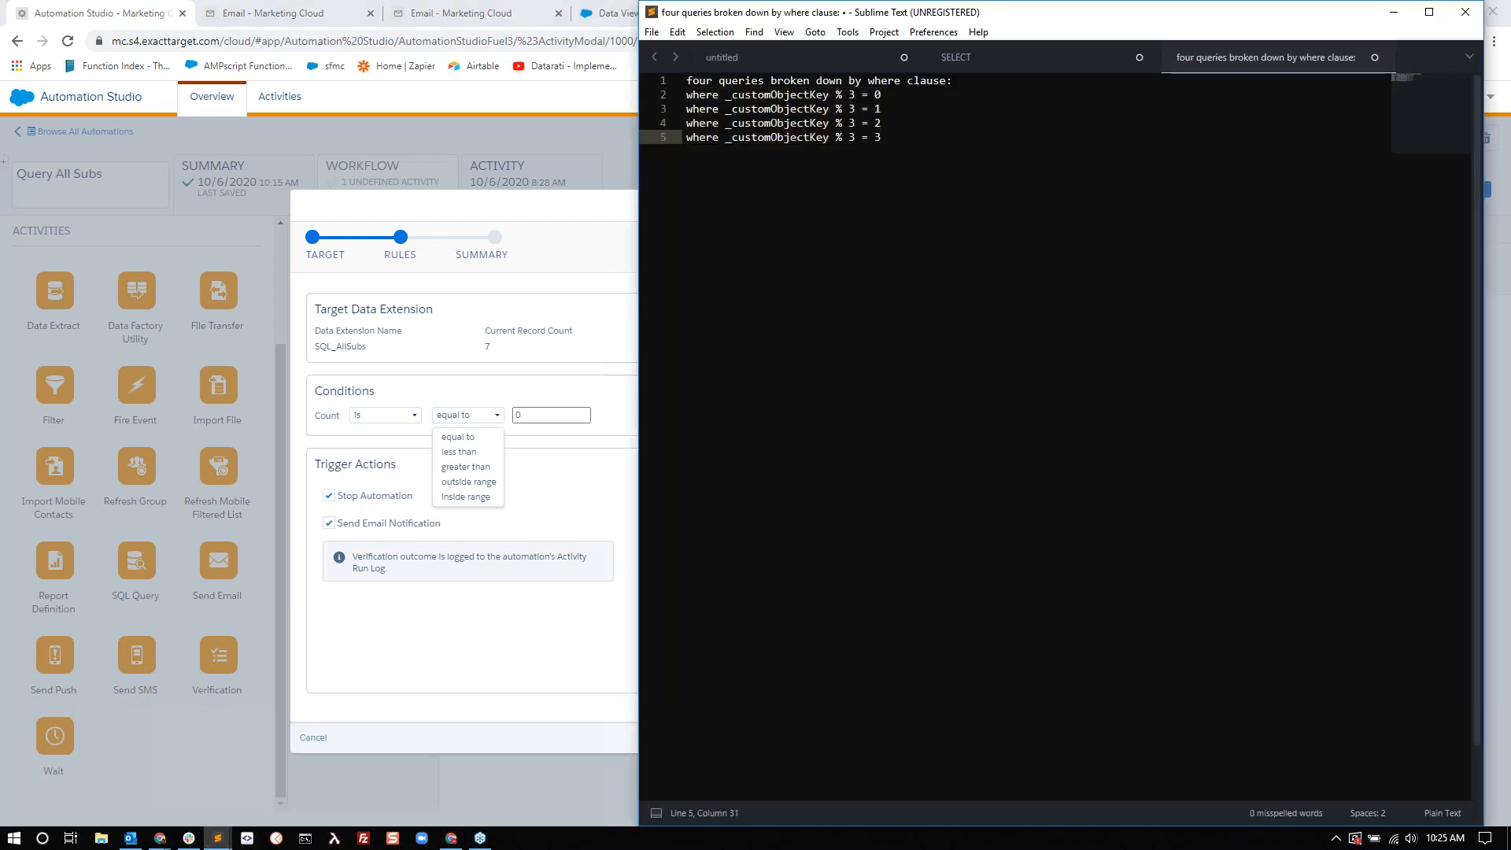
{"action": "key", "text": "Return"}
{"action": "key", "text": "Return"}
{"action": "key", "text": "Return"}
{"action": "type", "text": "select *"}
{"action": "key", "text": "Return"}
{"action": "type", "text": "from de"}
{"action": "key", "text": "Return"}
{"action": "type", "text": "where "}
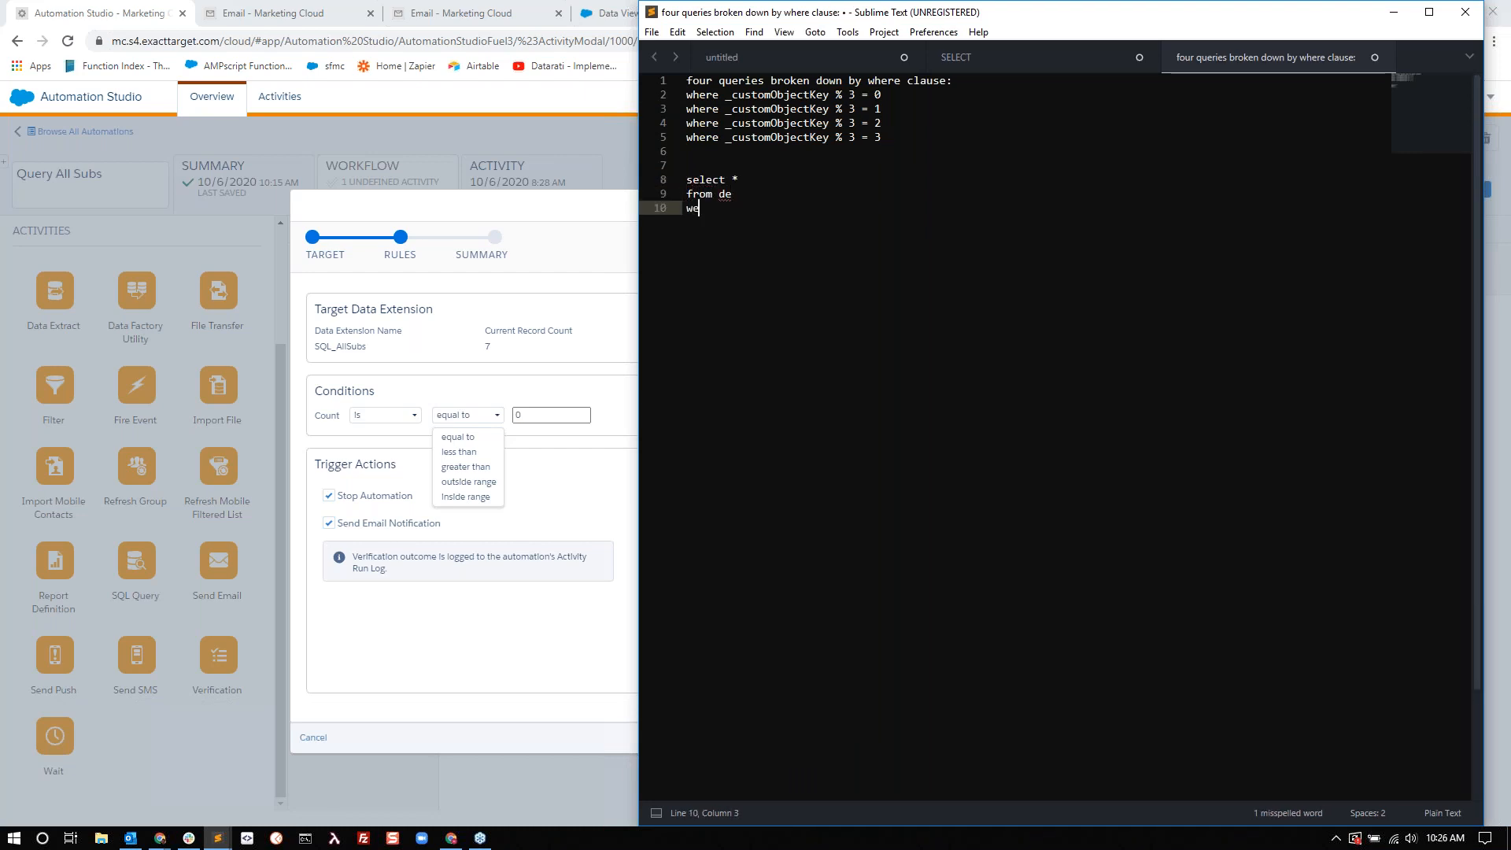
{"action": "type", "text": "1=0"}
Highlight the 1 = 0 condition in the new query and return to the browser
{"action": "key", "text": "Left"}
{"action": "key", "text": "Left"}
{"action": "key", "text": "shift+End"}
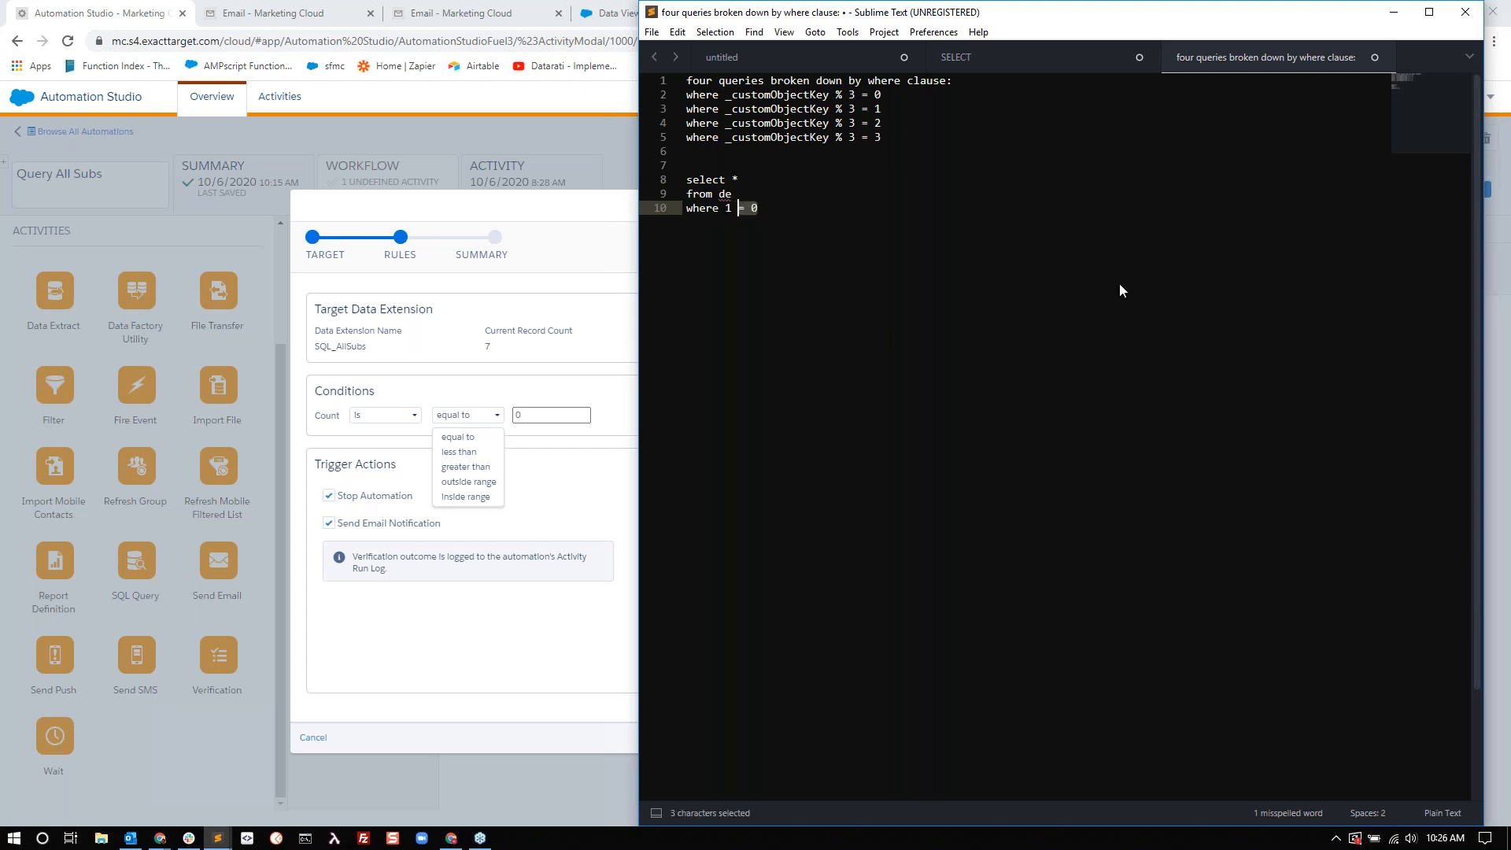
{"action": "left_click_drag", "start_coordinate": [783, 208], "coordinate": [726, 209]}
{"action": "left_click", "coordinate": [1392, 13]}
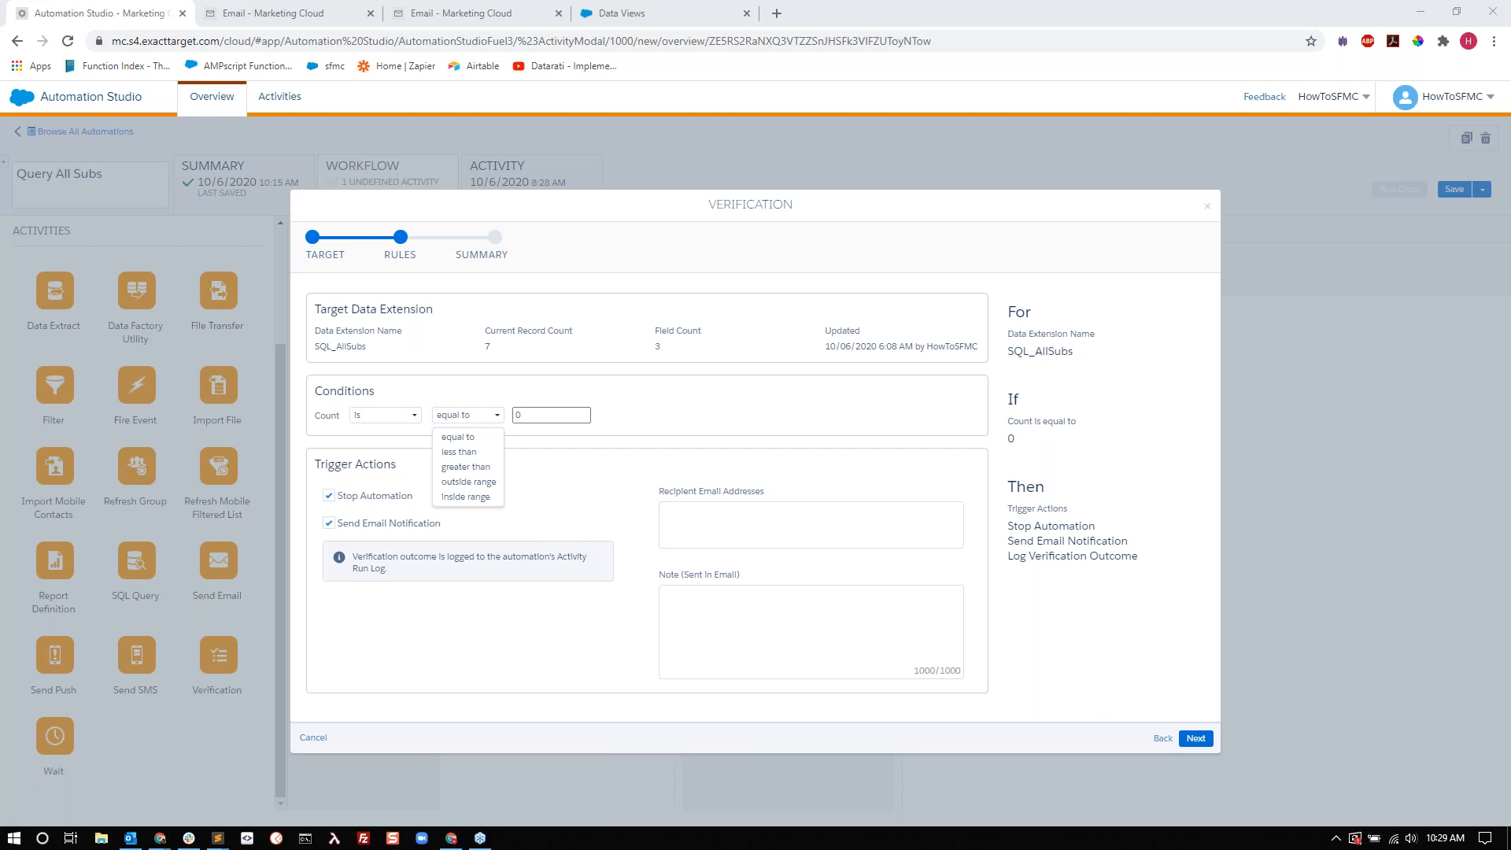
Open the Users list in Marketing Cloud Setup
{"action": "left_click", "coordinate": [487, 14]}
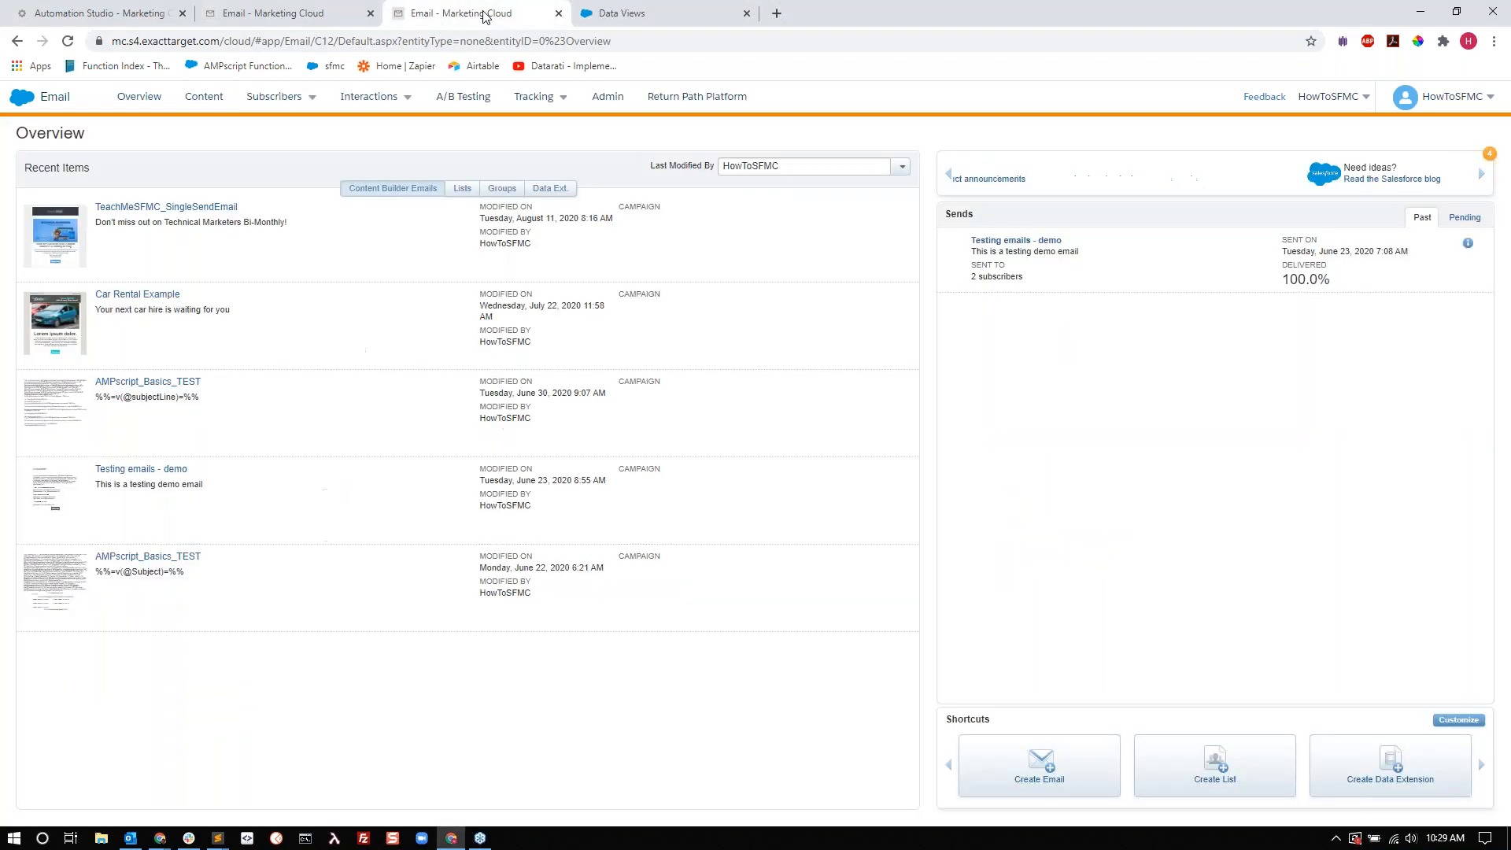
{"action": "mouse_move", "coordinate": [1439, 115]}
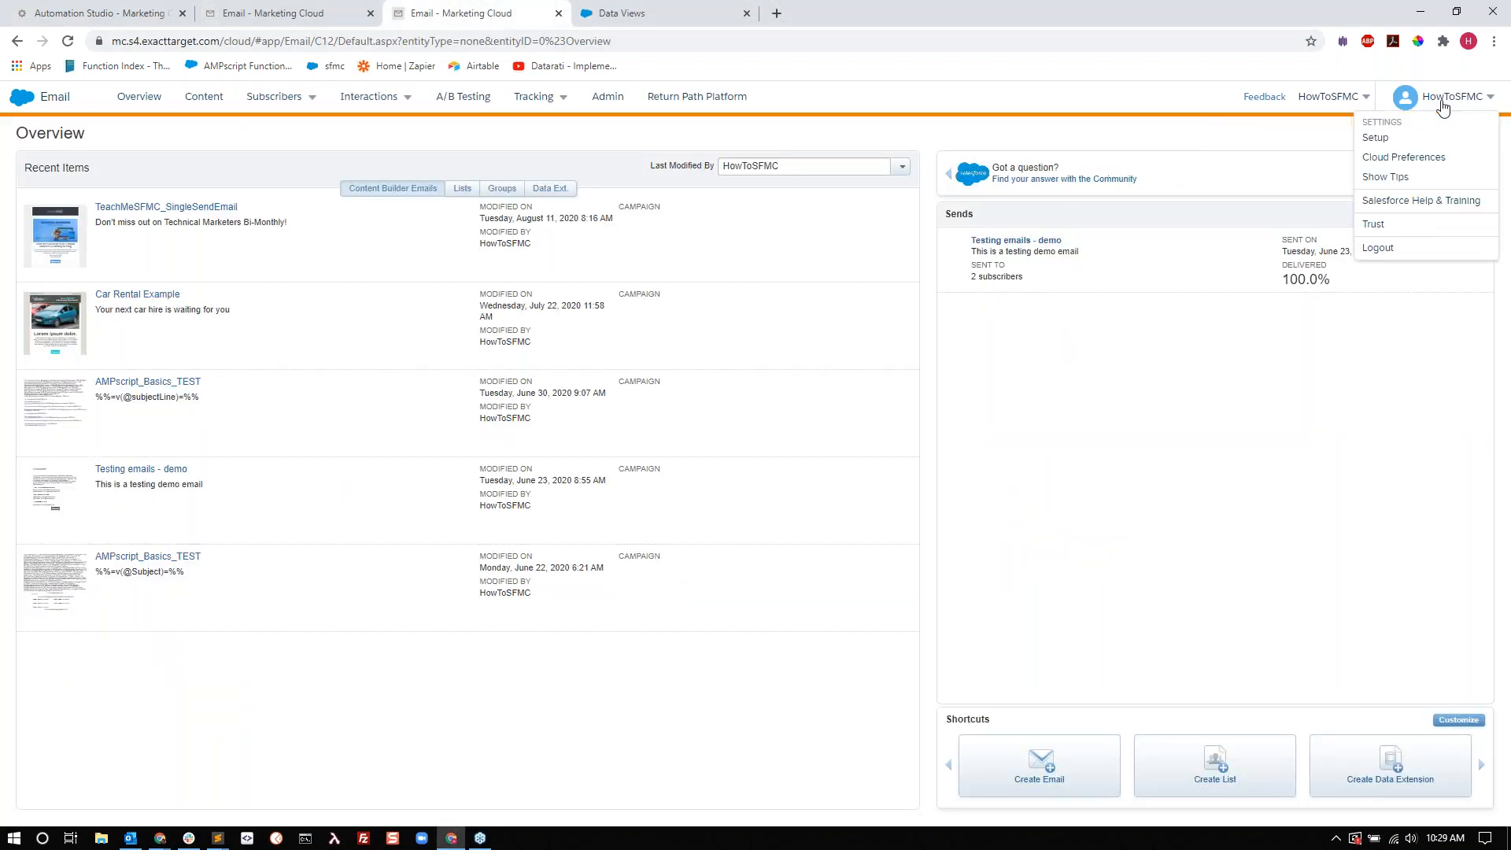
{"action": "left_click", "coordinate": [1408, 140]}
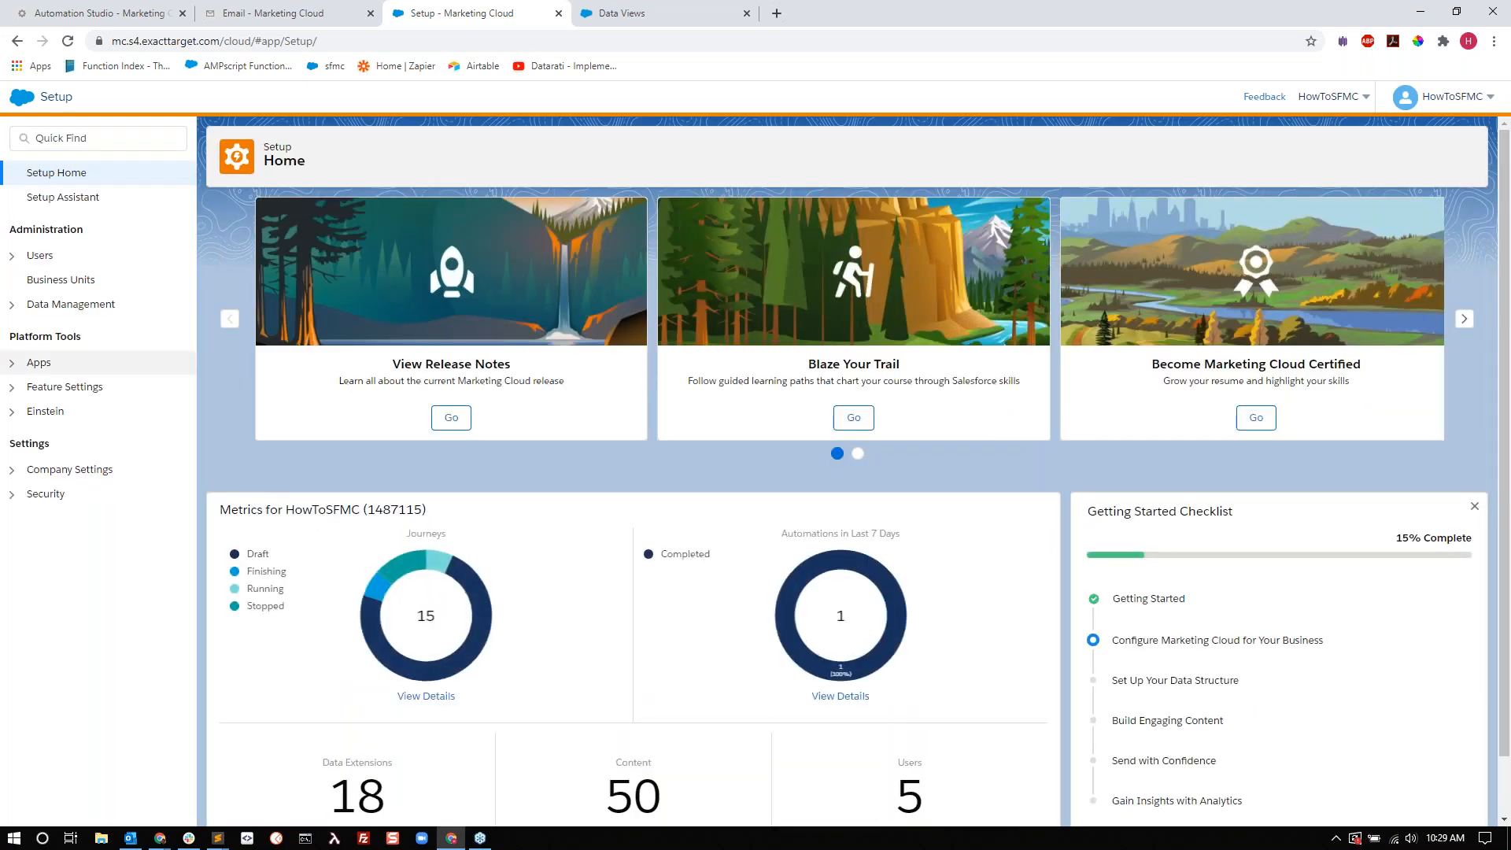
{"action": "left_click", "coordinate": [39, 255]}
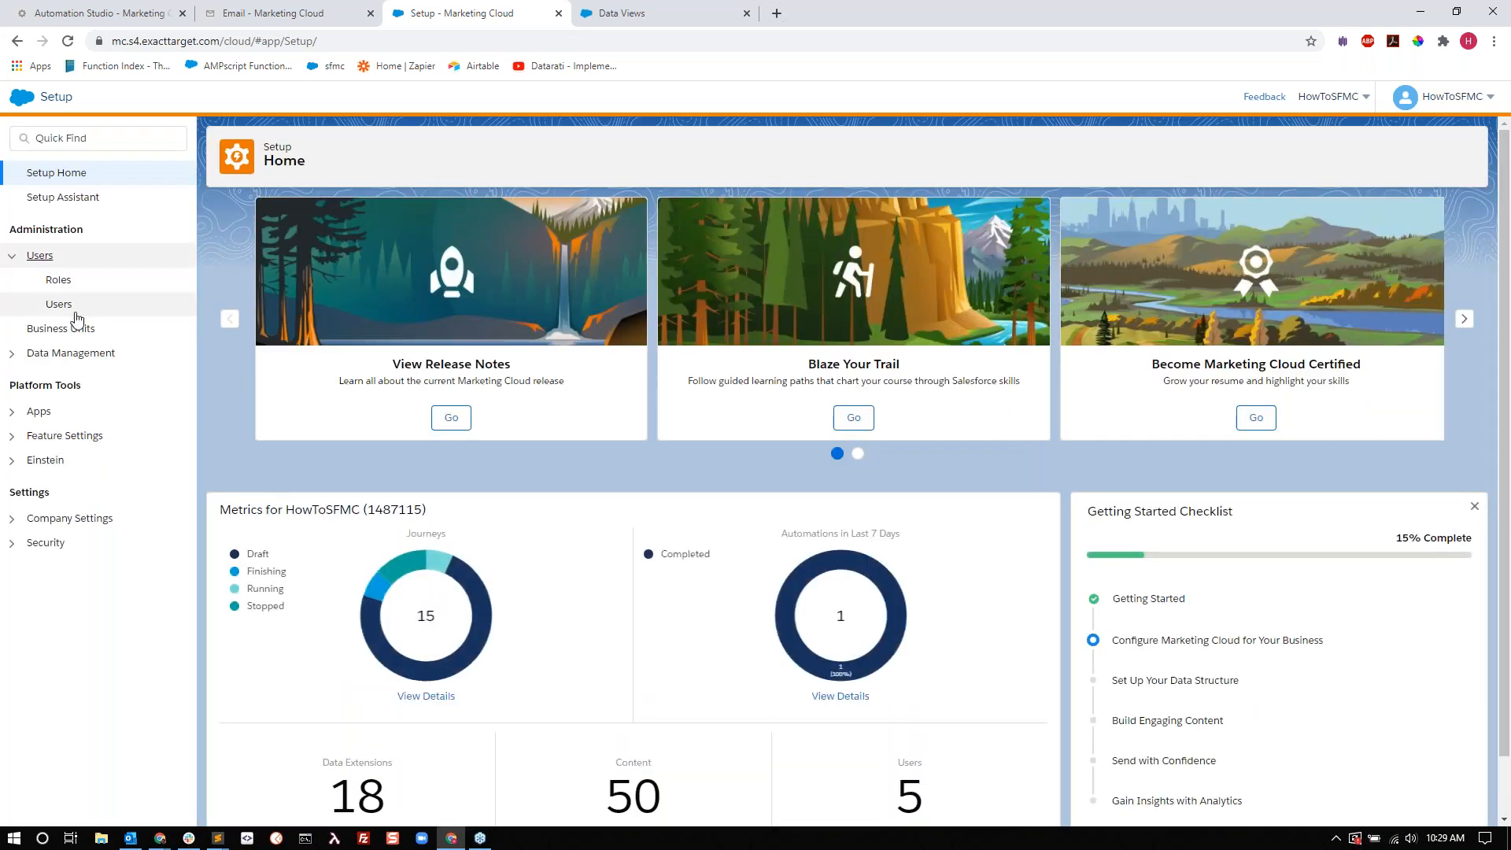
{"action": "left_click", "coordinate": [58, 304]}
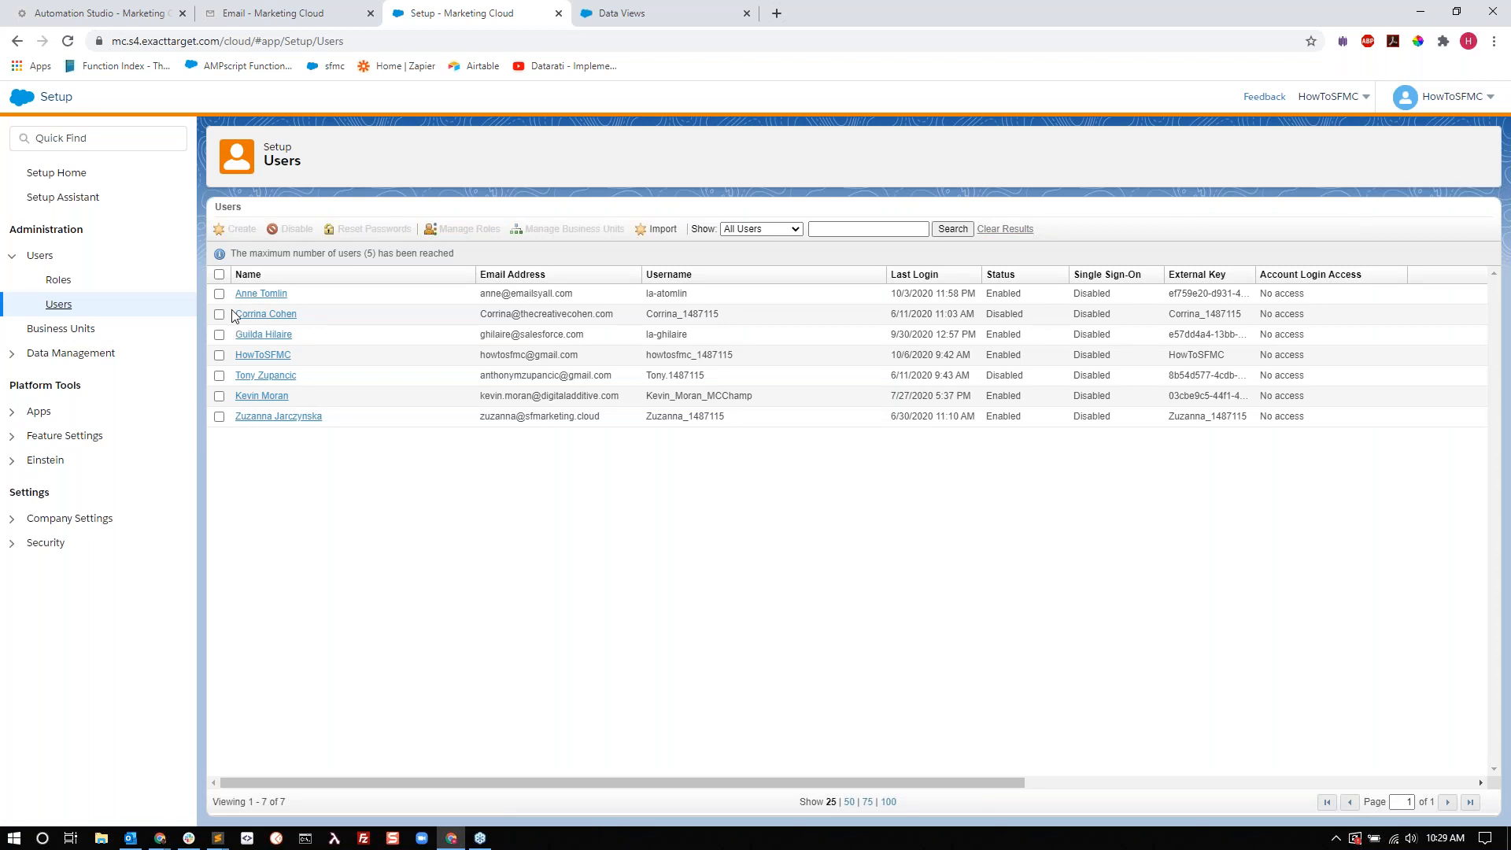
Review the HowToSFMC user's role assignments without changing them, and expand the Automation Studio category in the individual permissions
{"action": "left_click", "coordinate": [219, 355]}
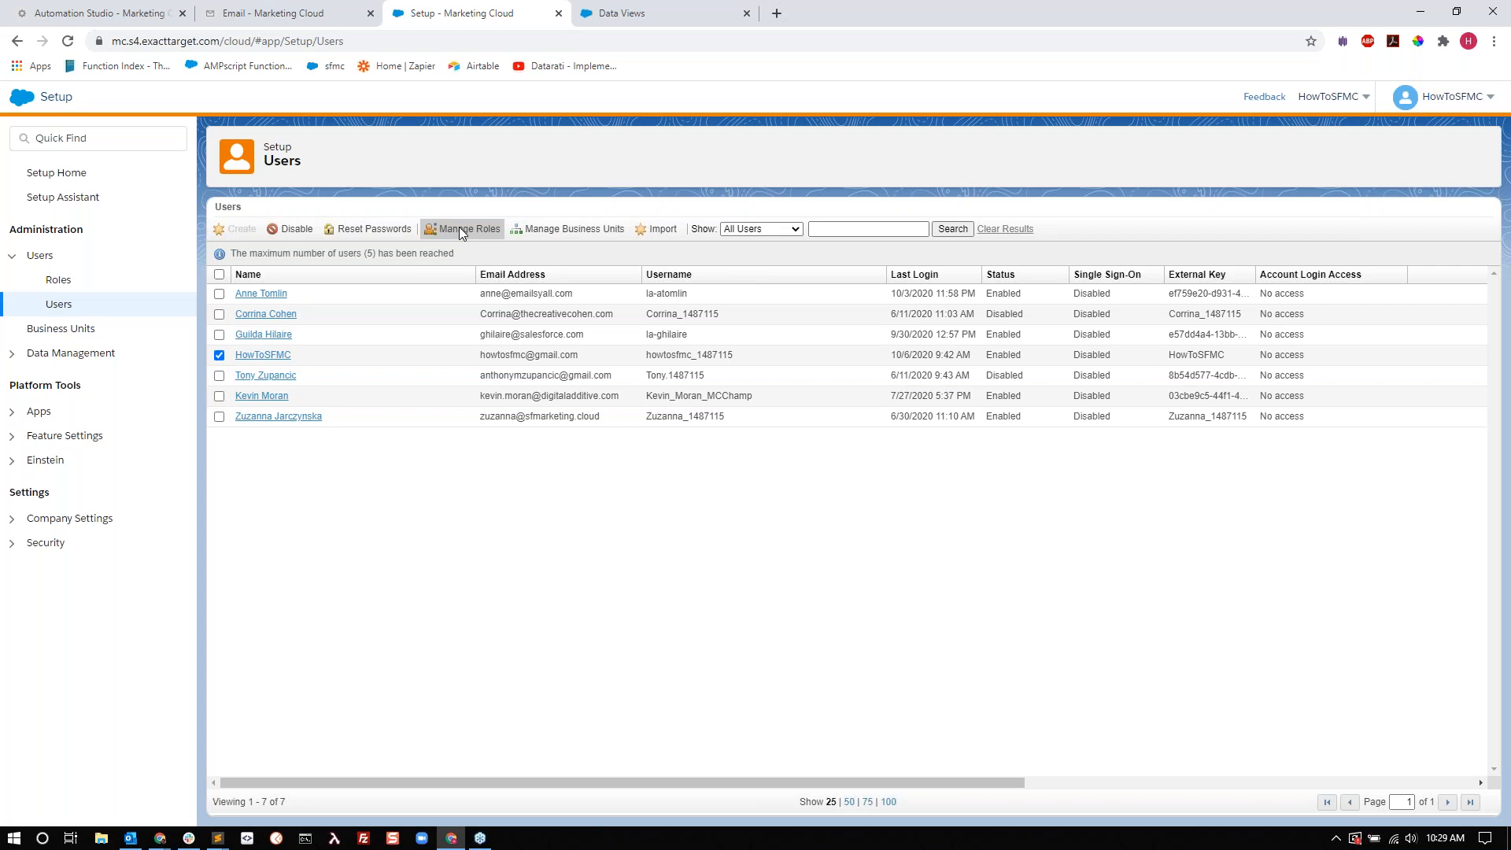
{"action": "left_click", "coordinate": [461, 229]}
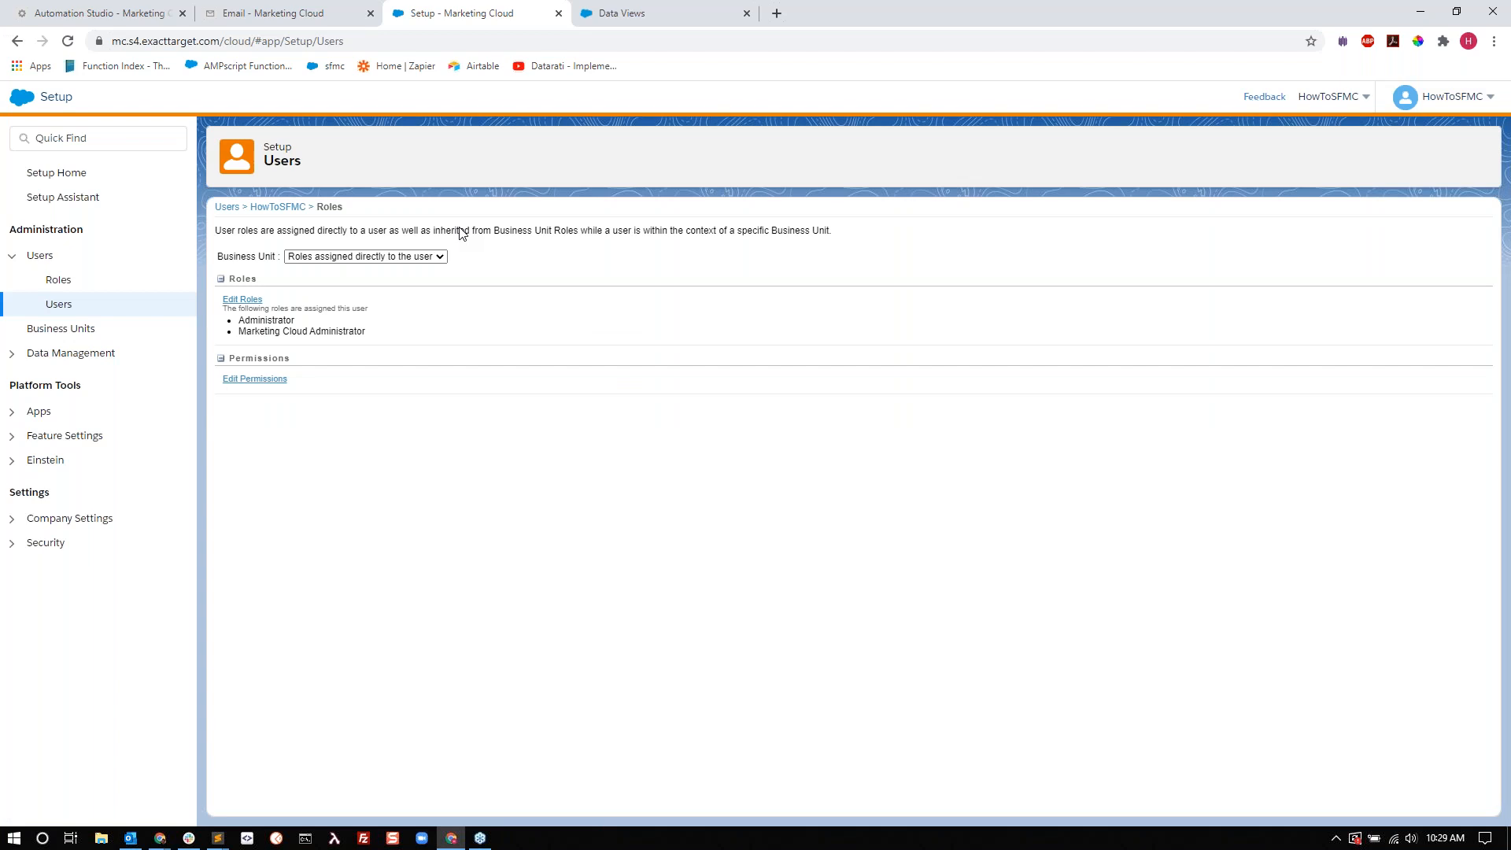
{"action": "left_click", "coordinate": [250, 303]}
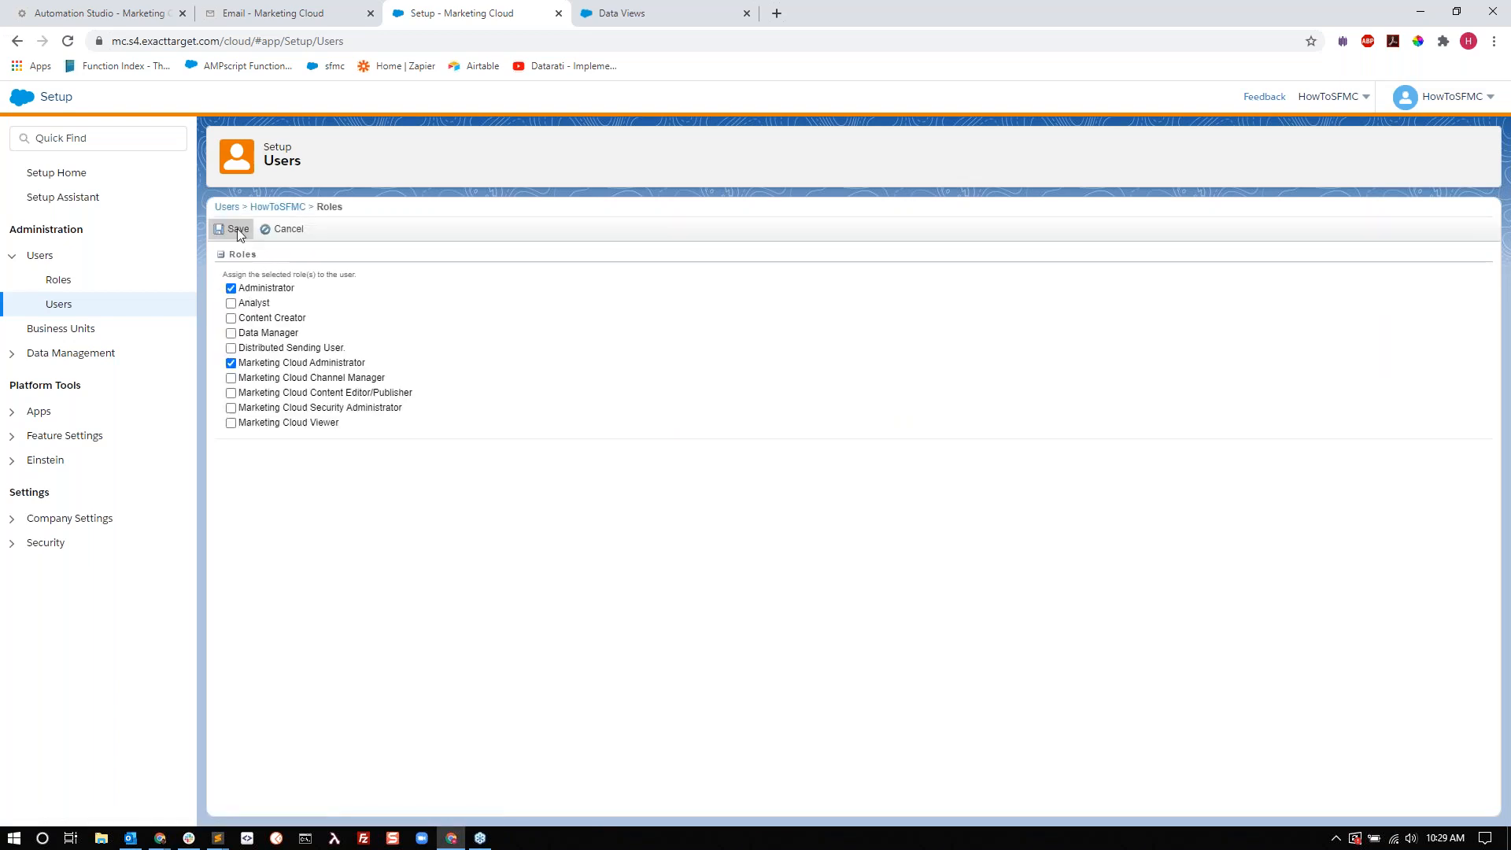
{"action": "left_click", "coordinate": [286, 228]}
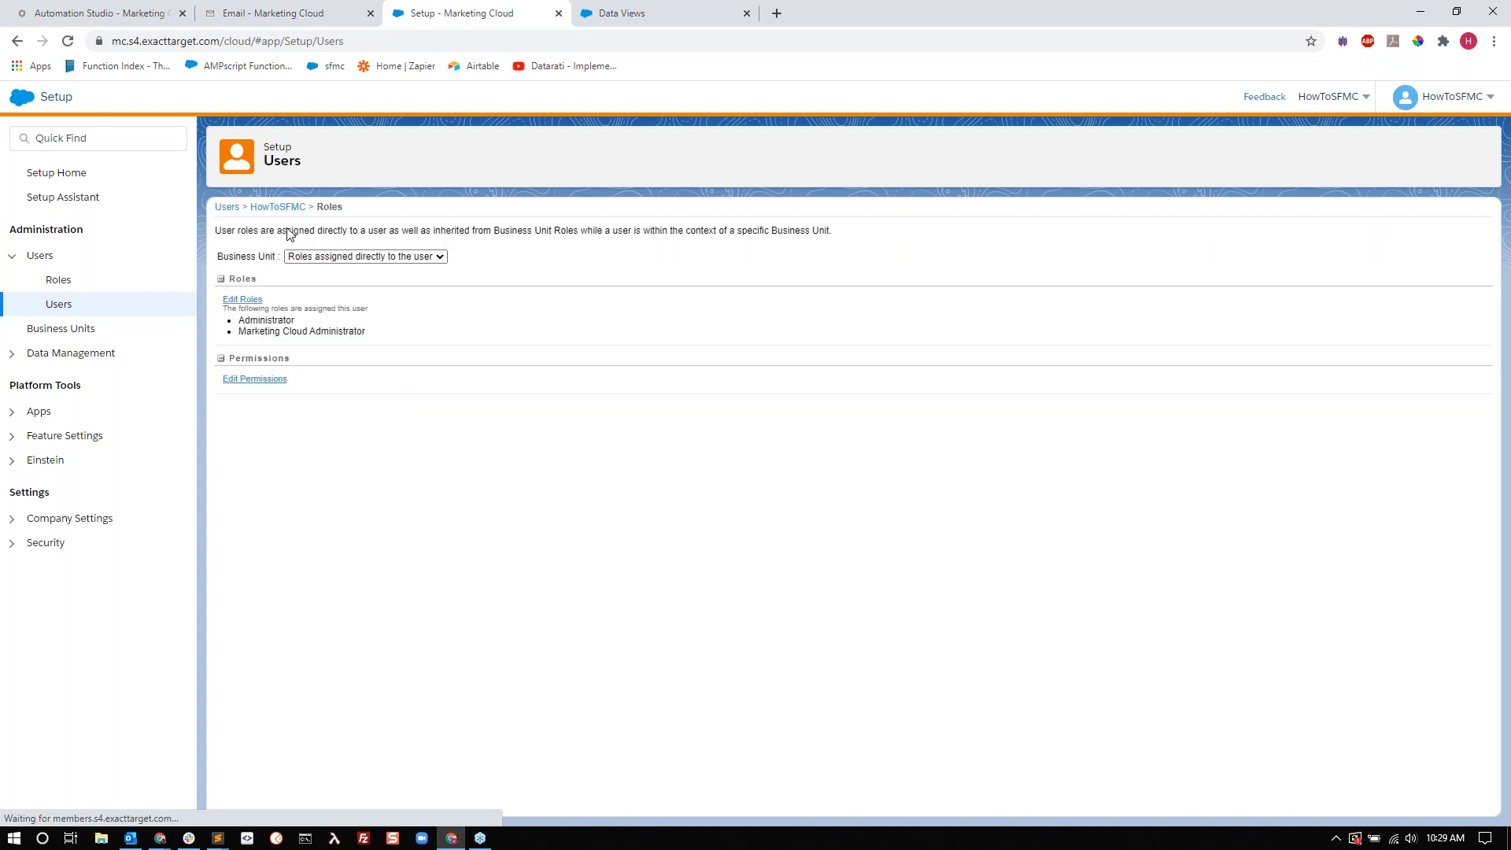
{"action": "left_click", "coordinate": [254, 378]}
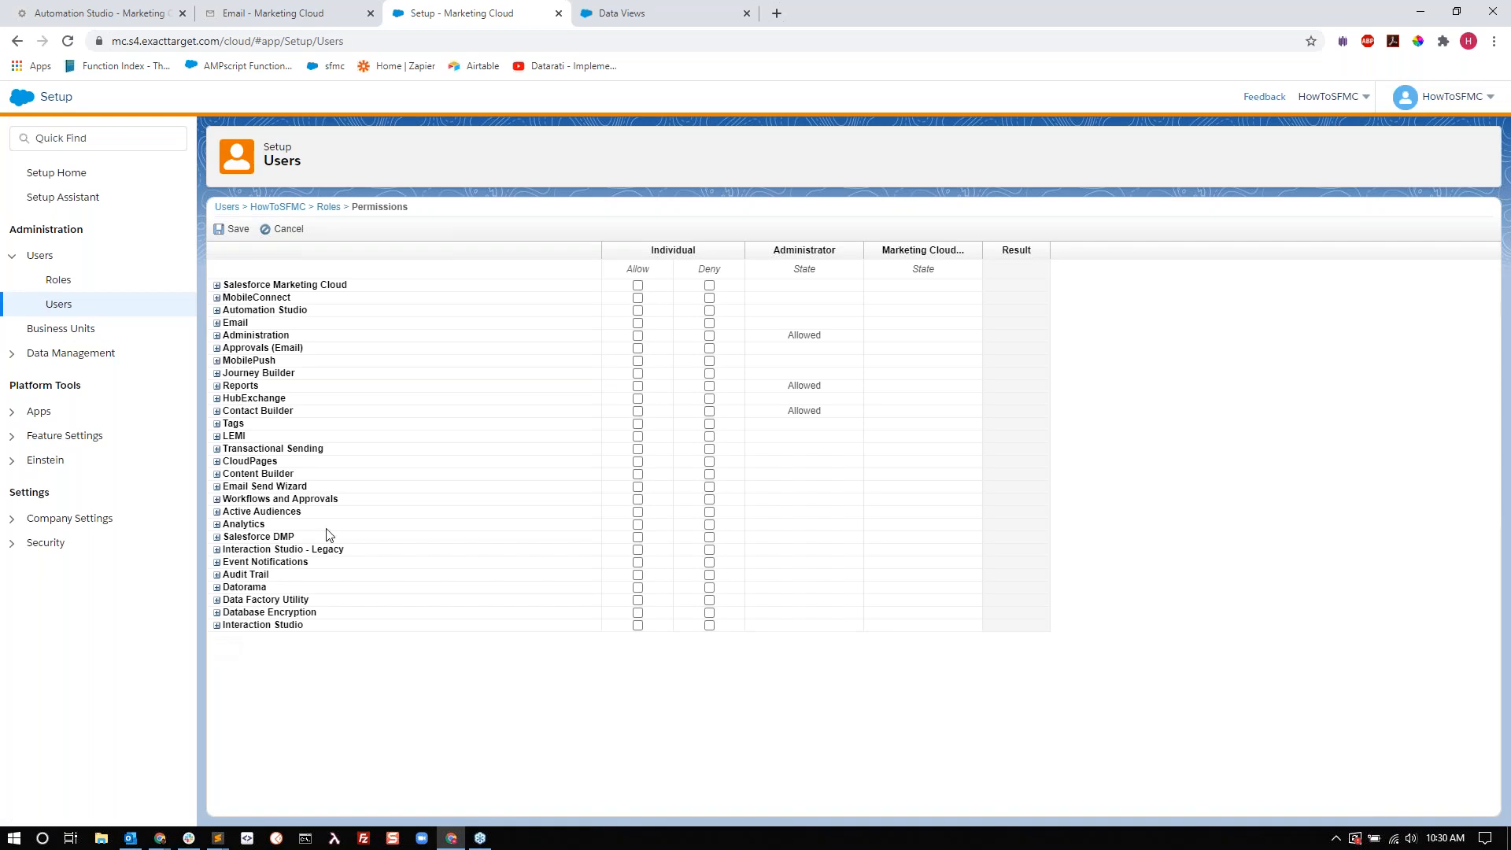
{"action": "left_click", "coordinate": [216, 310]}
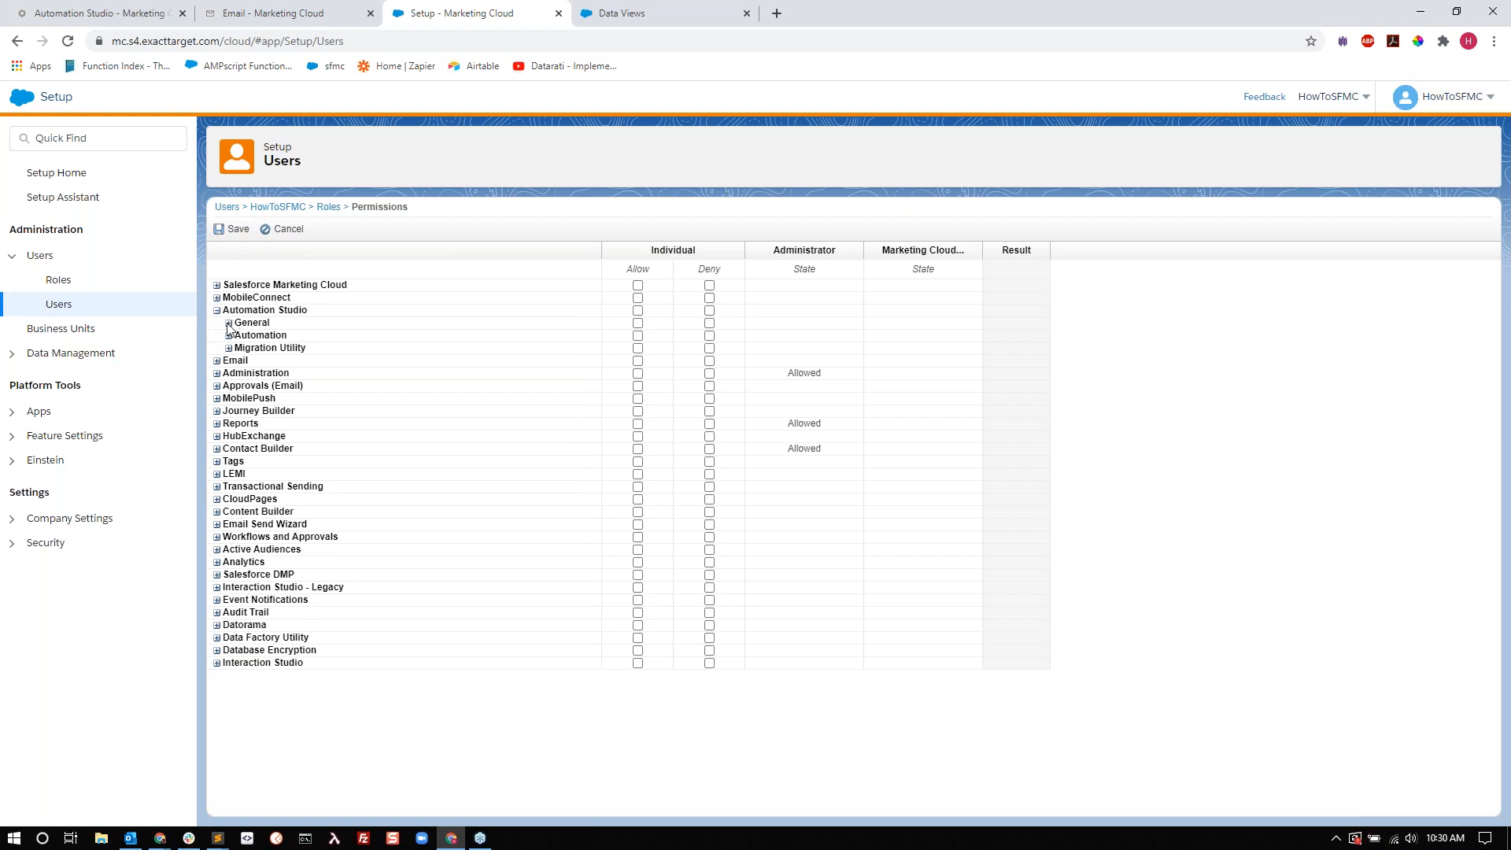
Return to the Query All Subs automation, discard the Verification activity's configuration and delete step 2 from the workflow
{"action": "left_click", "coordinate": [138, 16]}
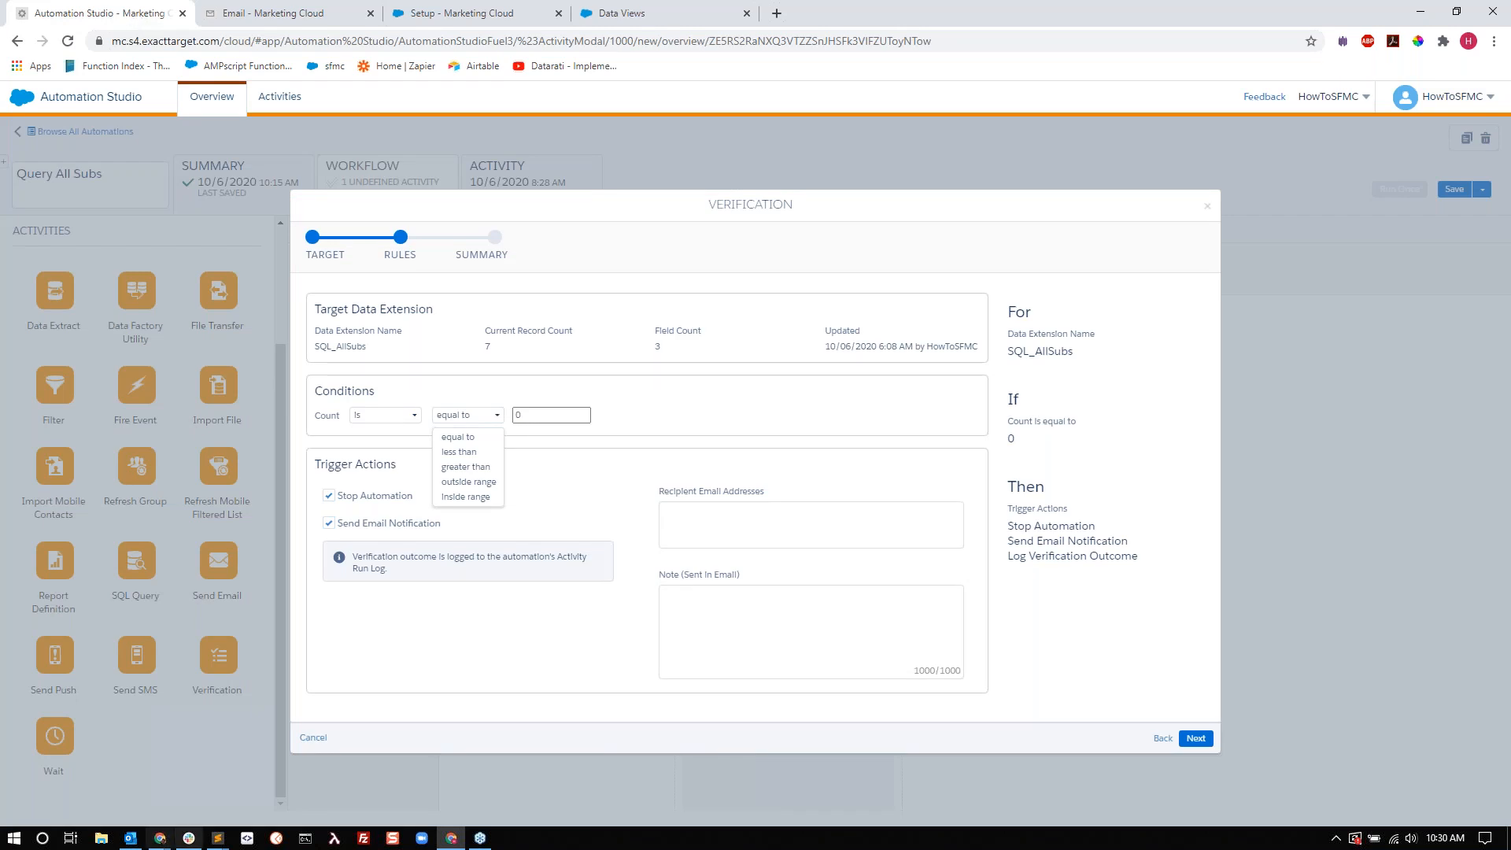
{"action": "left_click", "coordinate": [1206, 211]}
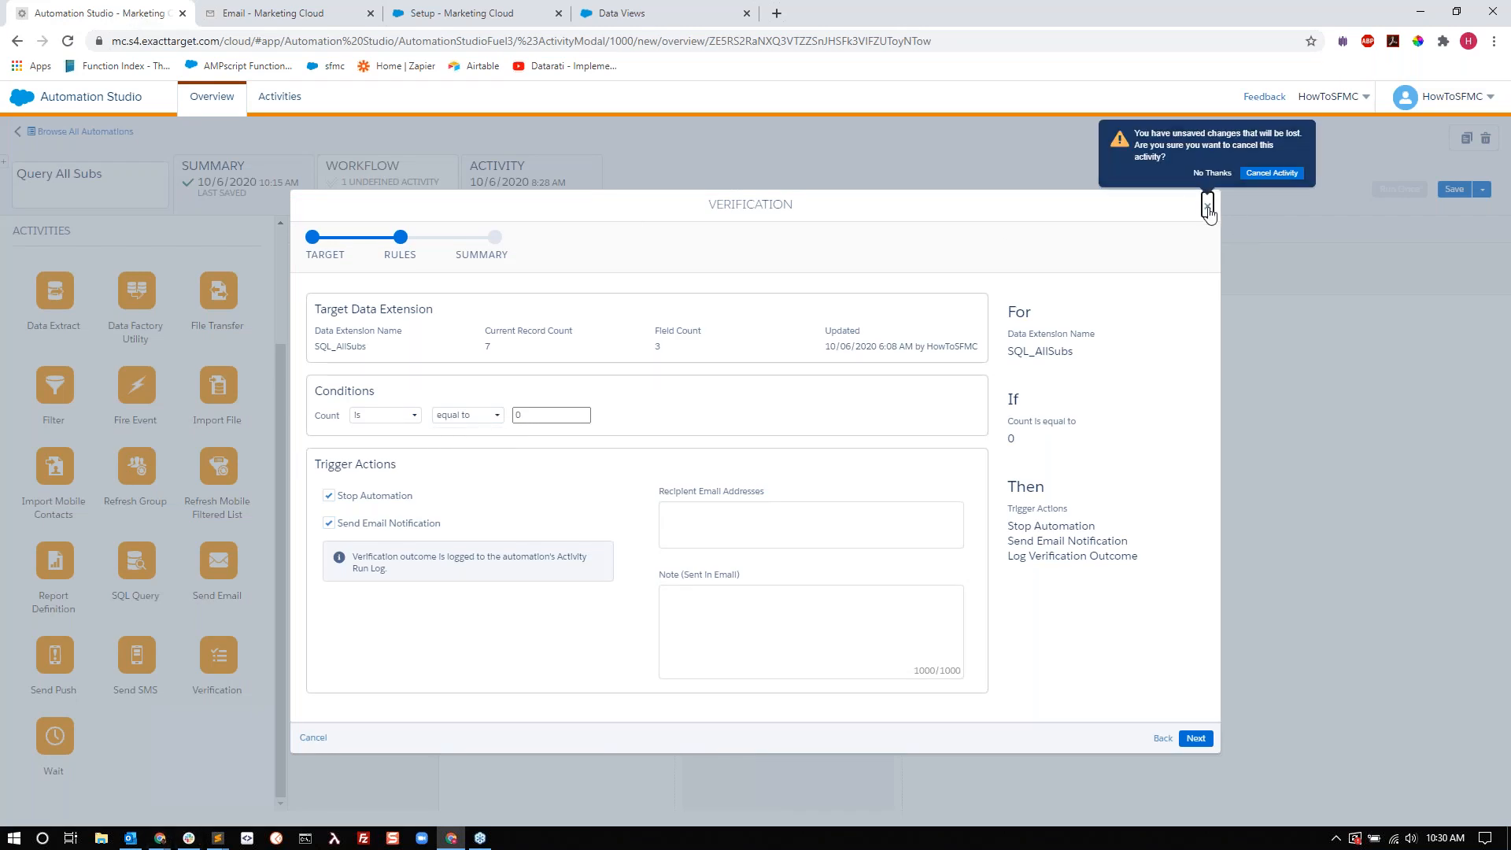
{"action": "left_click", "coordinate": [1271, 181]}
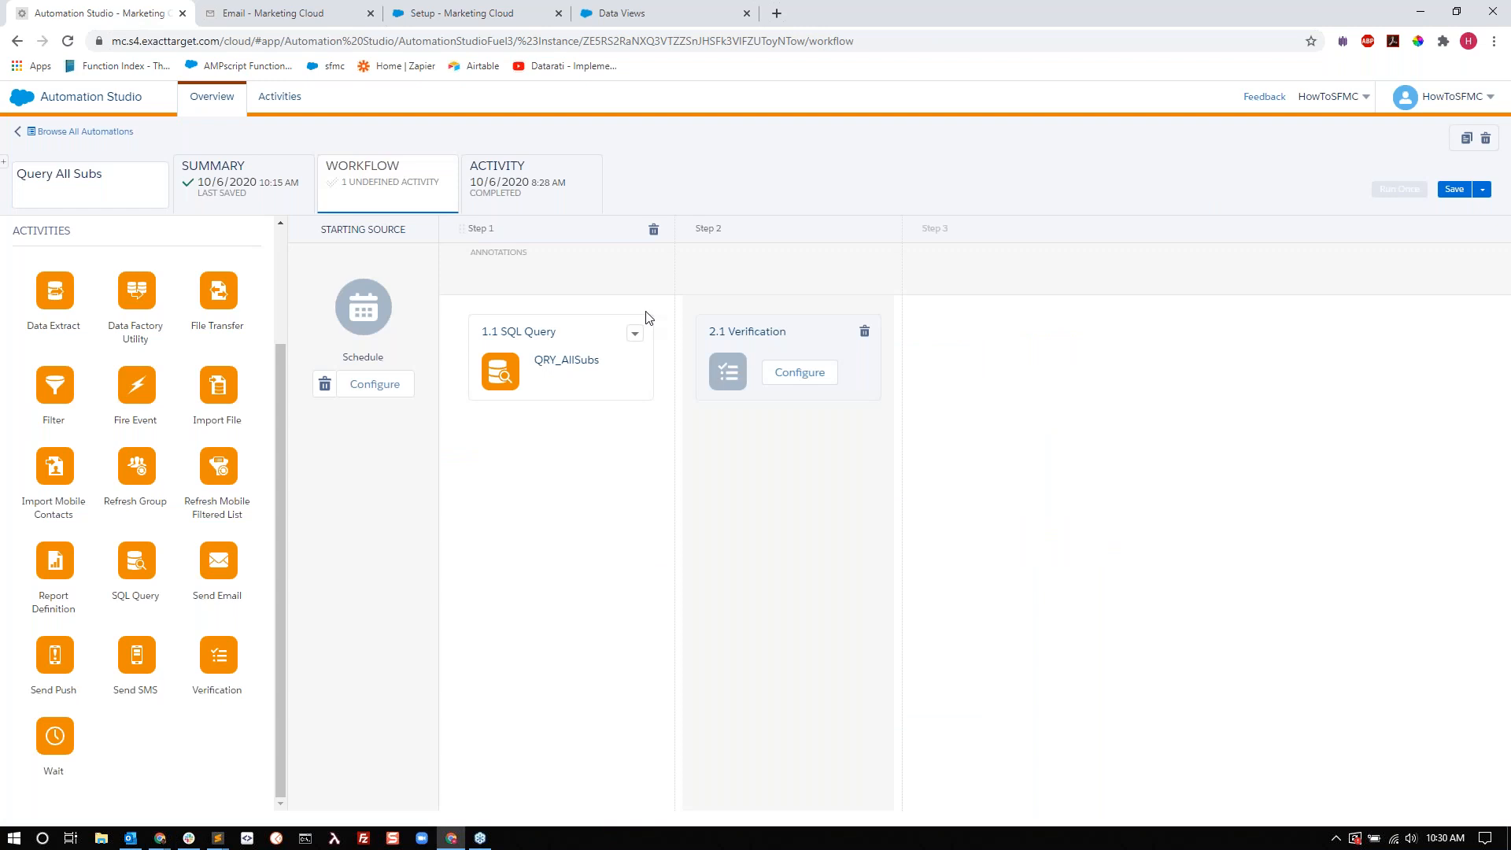
{"action": "left_click", "coordinate": [881, 233]}
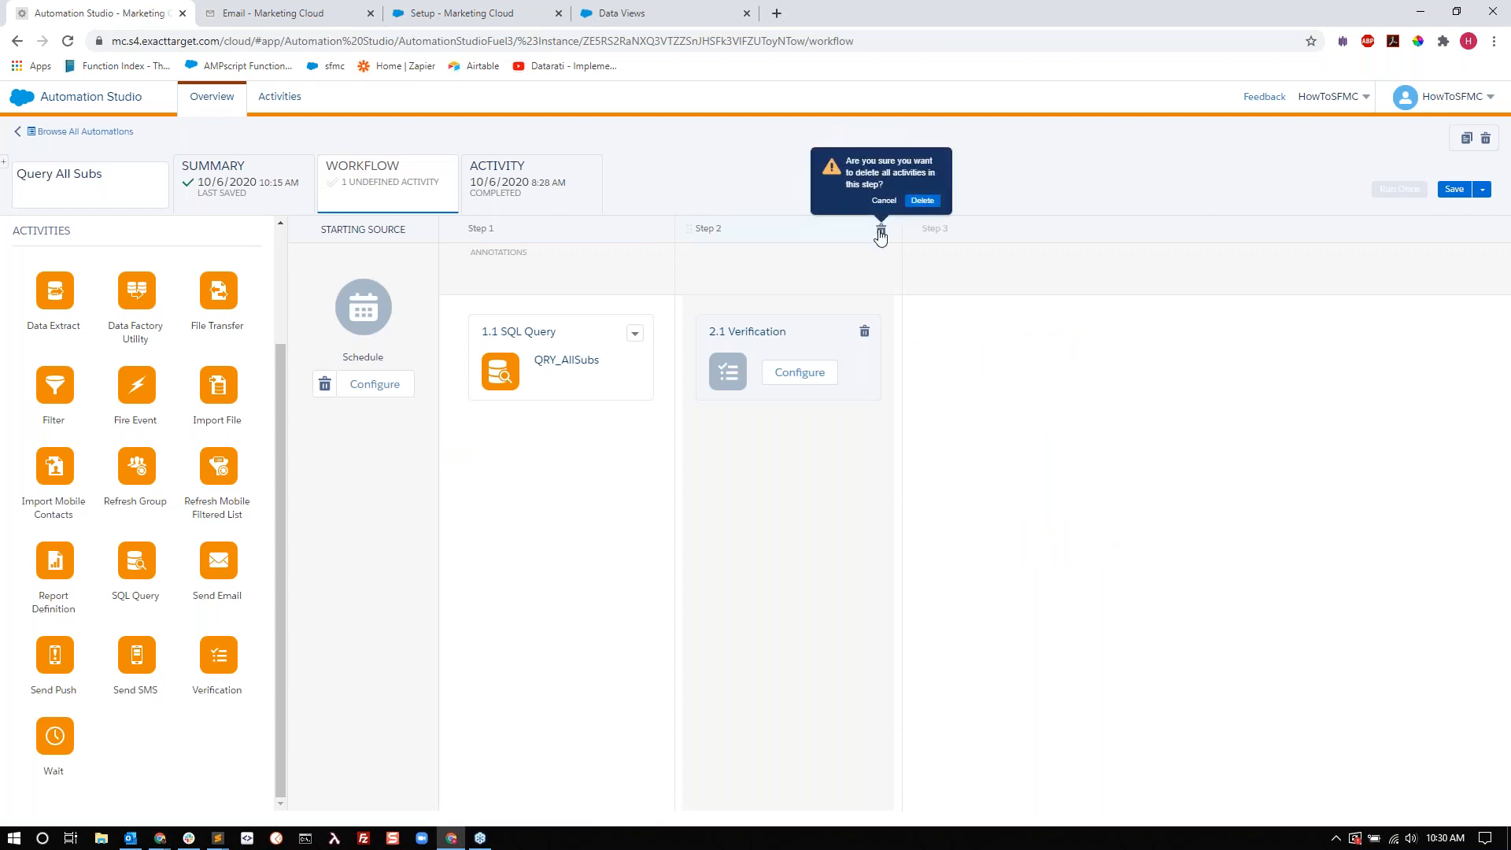
{"action": "left_click", "coordinate": [923, 200]}
Open the QRY_AllSubs query activity in step 1 for editing to view its summary and SQL
{"action": "left_click", "coordinate": [634, 333]}
{"action": "left_click", "coordinate": [662, 377]}
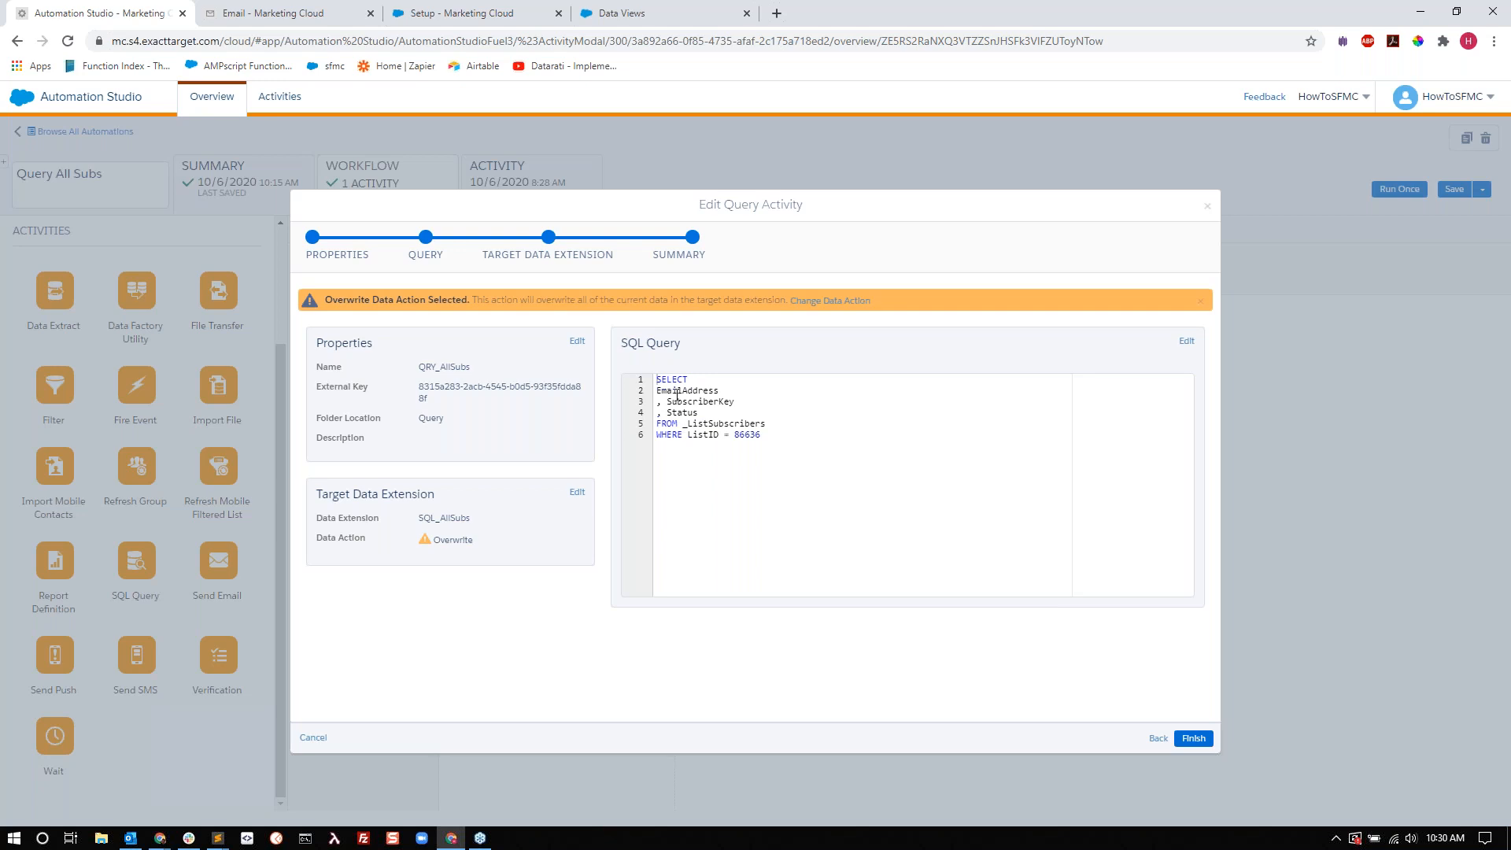
Highlight the selected fields, the _ListSubscribers source and the ListID filter in the QRY_AllSubs SQL query
{"action": "left_click_drag", "start_coordinate": [715, 416], "coordinate": [634, 373]}
{"action": "left_click_drag", "start_coordinate": [682, 426], "coordinate": [789, 414]}
{"action": "left_click_drag", "start_coordinate": [788, 429], "coordinate": [773, 425]}
{"action": "left_click_drag", "start_coordinate": [687, 434], "coordinate": [764, 433]}
Switch to Email Studio, open the All Subscribers list's properties and highlight its List ID
{"action": "left_click", "coordinate": [275, 14]}
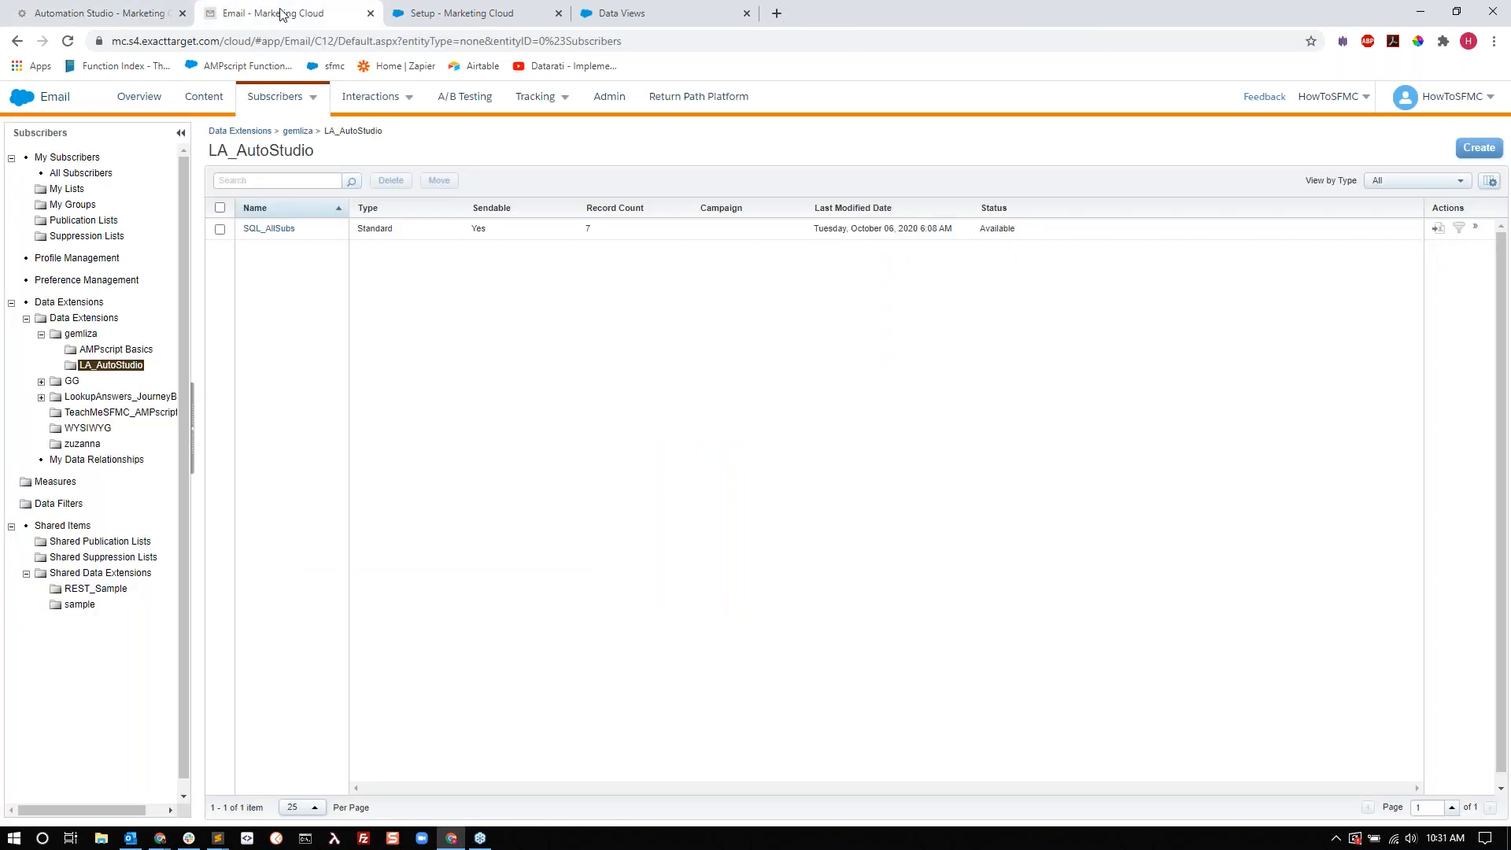
{"action": "left_click", "coordinate": [92, 173]}
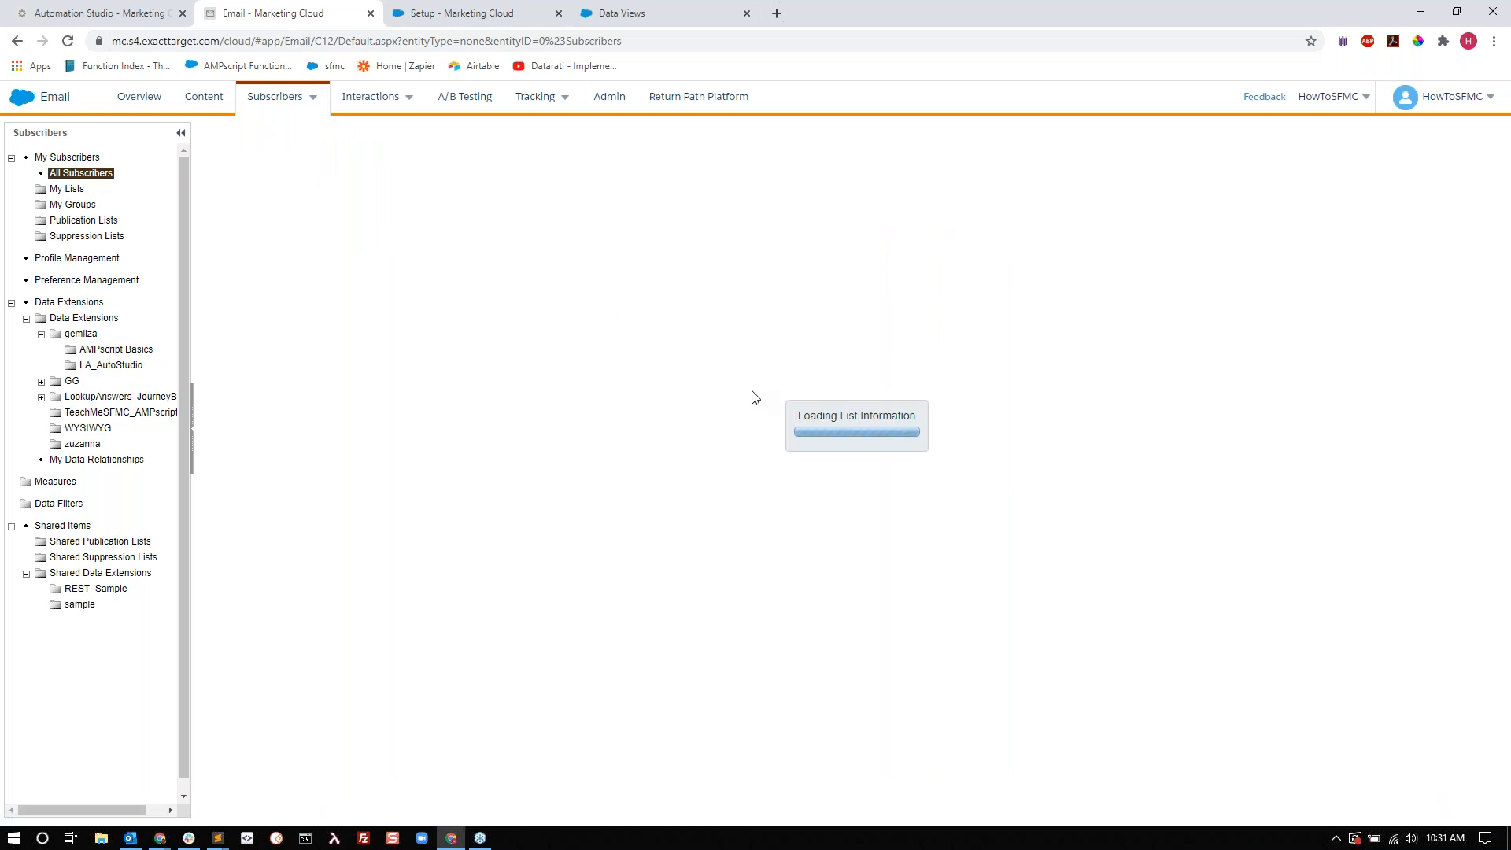
{"action": "left_click", "coordinate": [512, 186]}
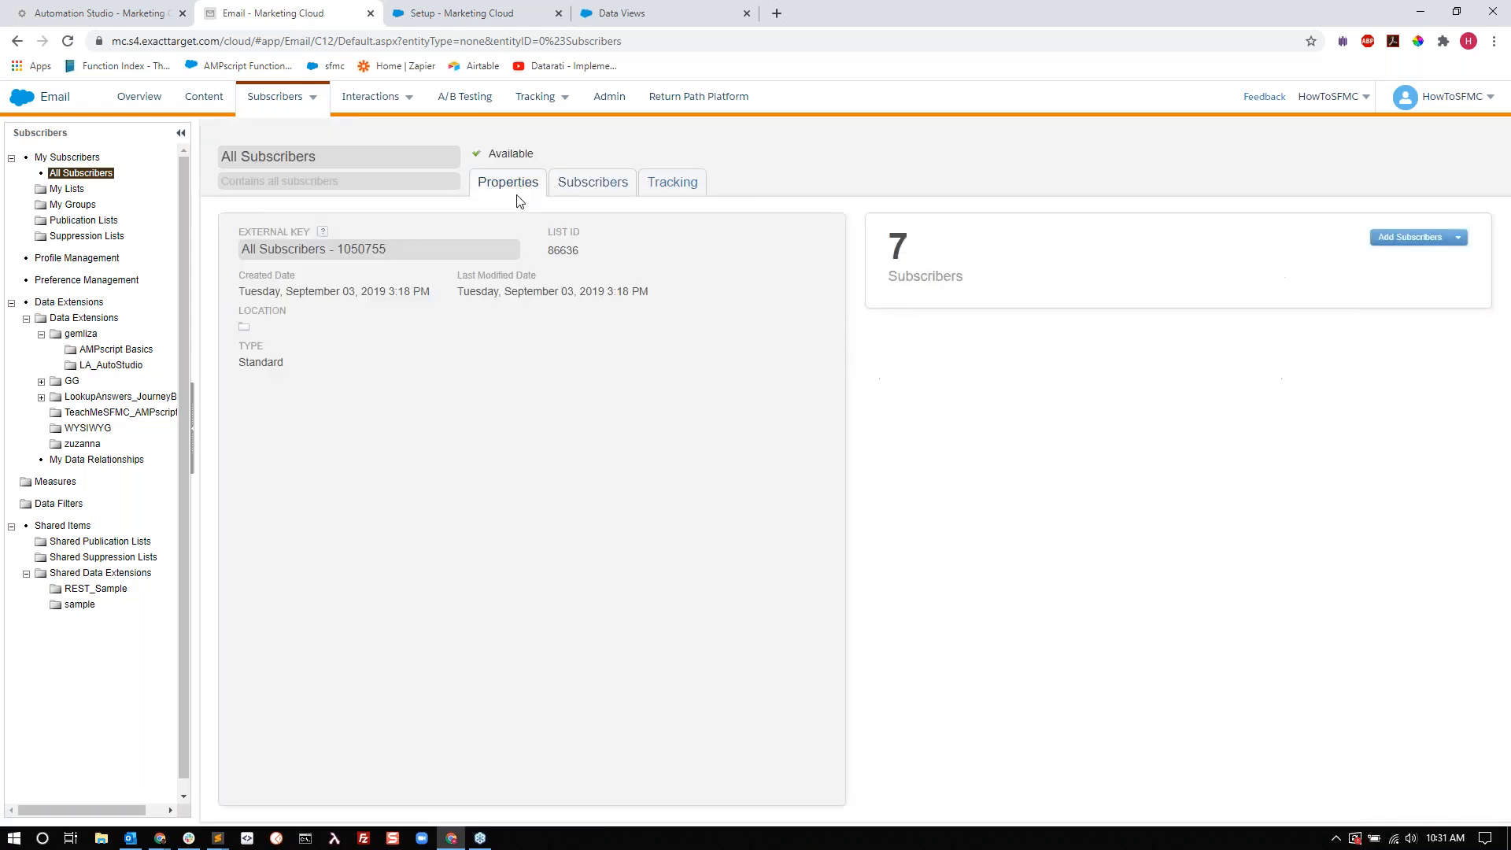
{"action": "left_click_drag", "start_coordinate": [593, 255], "coordinate": [543, 256]}
{"action": "left_click", "coordinate": [595, 399]}
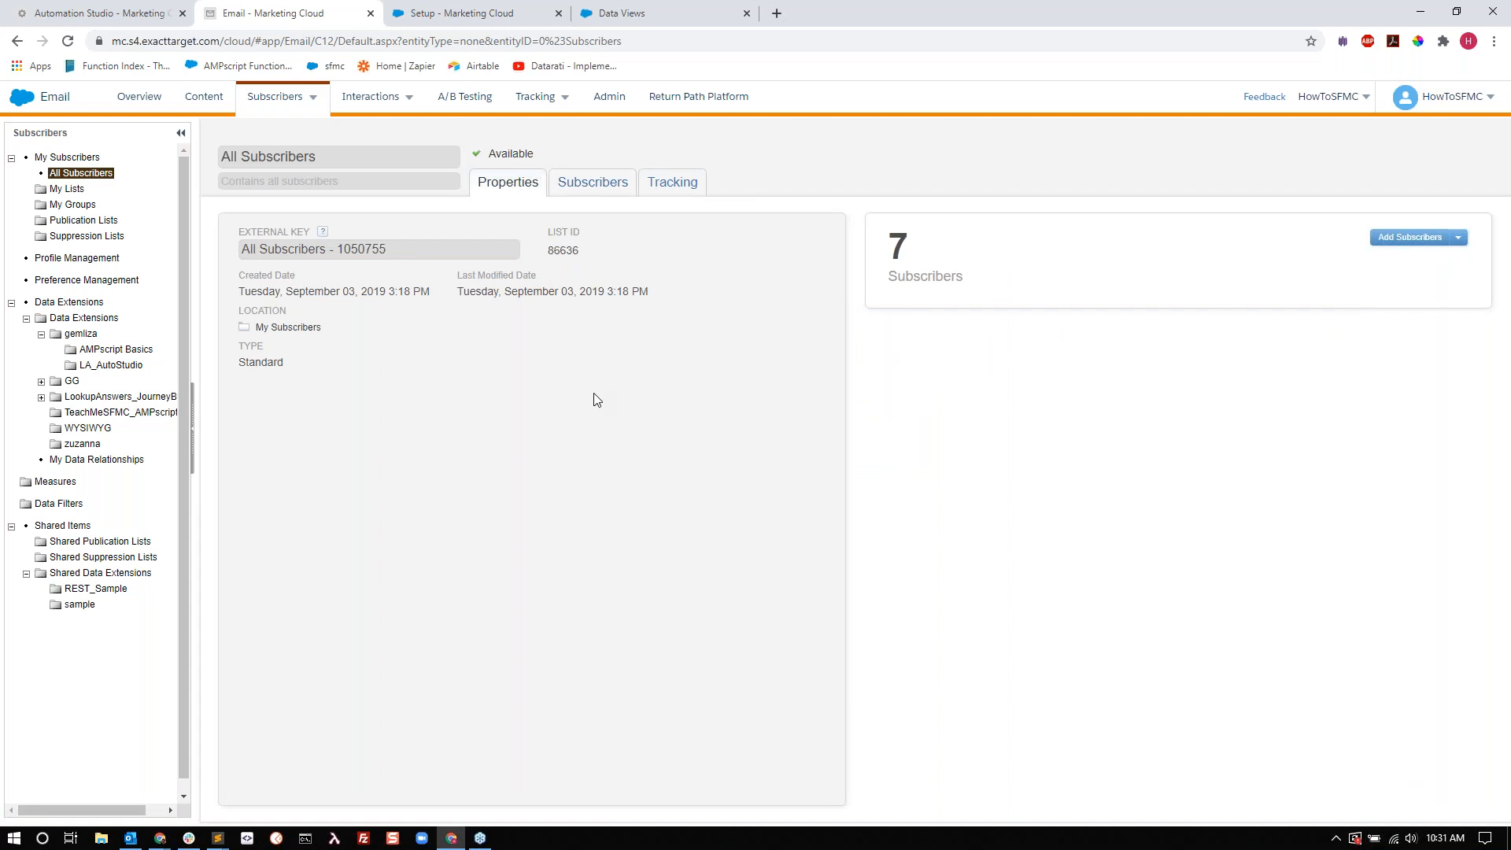
Return to the QRY_AllSubs query in Automation Studio and highlight its _ListSubscribers data view and ListID condition
{"action": "left_click", "coordinate": [466, 16]}
{"action": "left_click", "coordinate": [677, 16]}
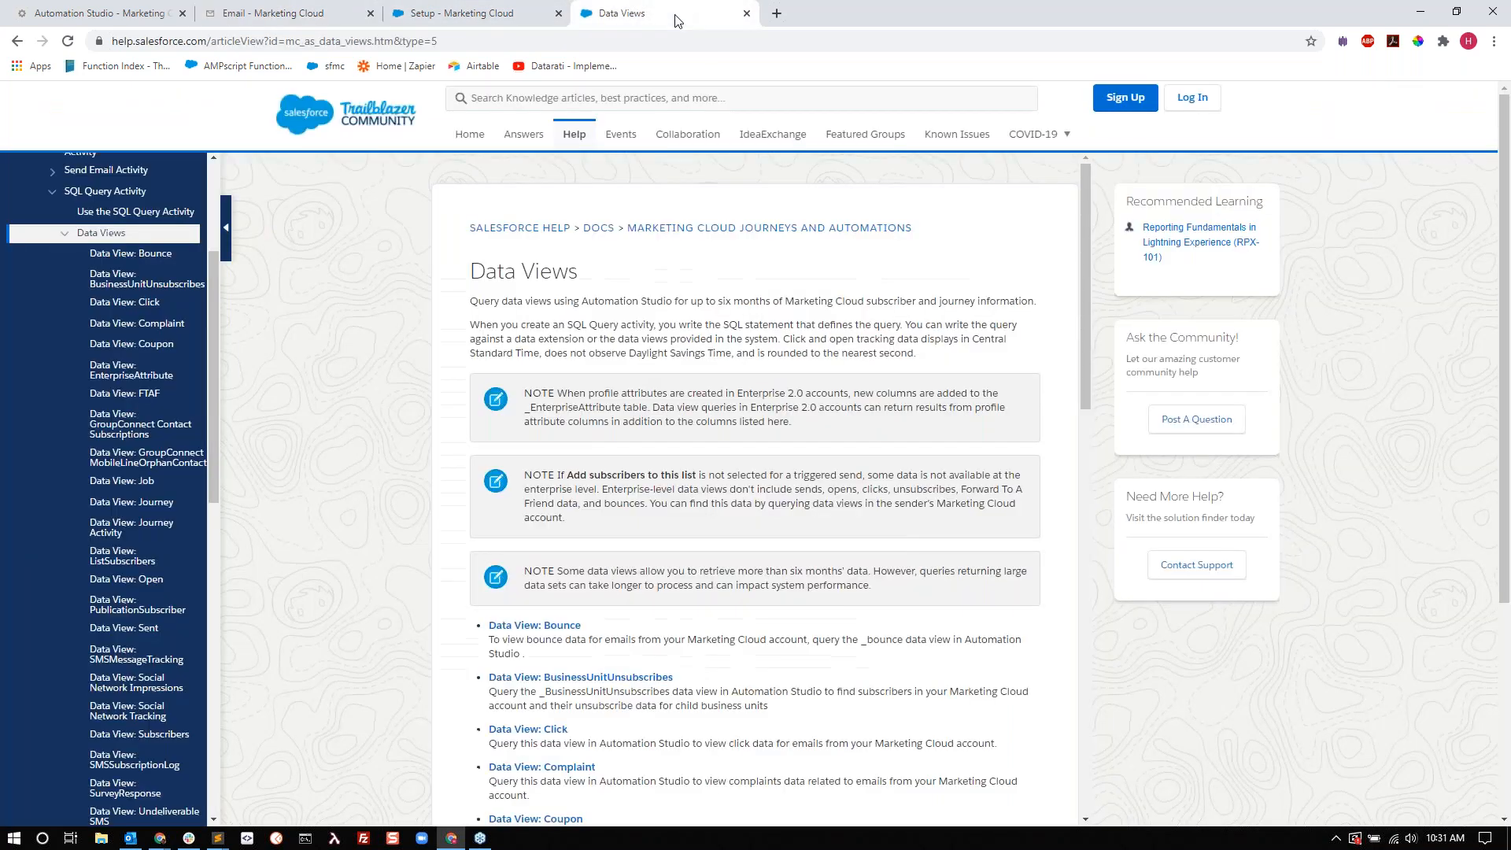
{"action": "left_click", "coordinate": [91, 14]}
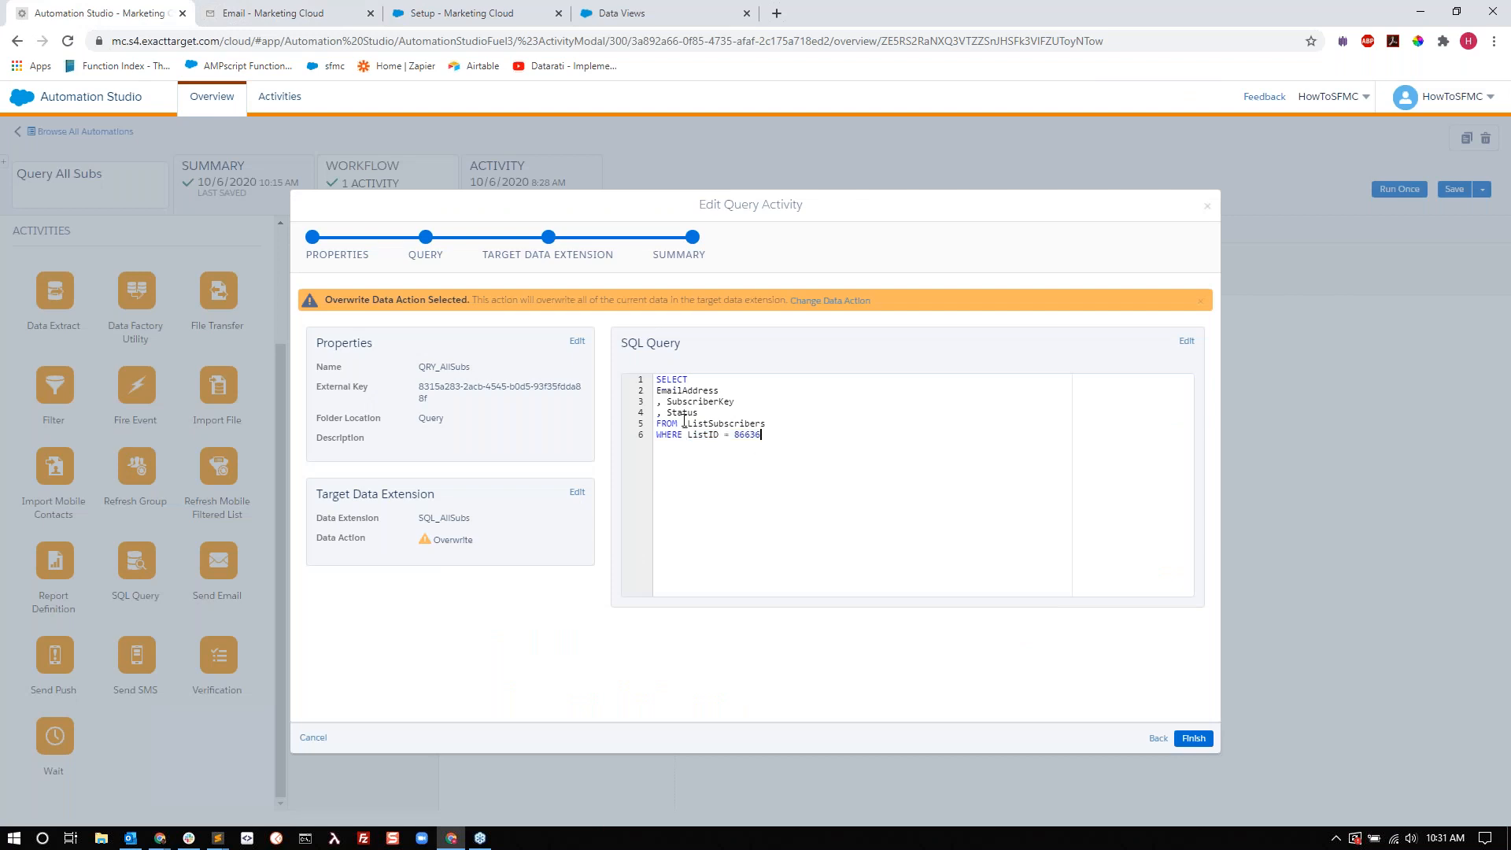
{"action": "left_click_drag", "start_coordinate": [682, 424], "coordinate": [789, 425]}
{"action": "left_click", "coordinate": [842, 473]}
{"action": "left_click_drag", "start_coordinate": [691, 441], "coordinate": [779, 440]}
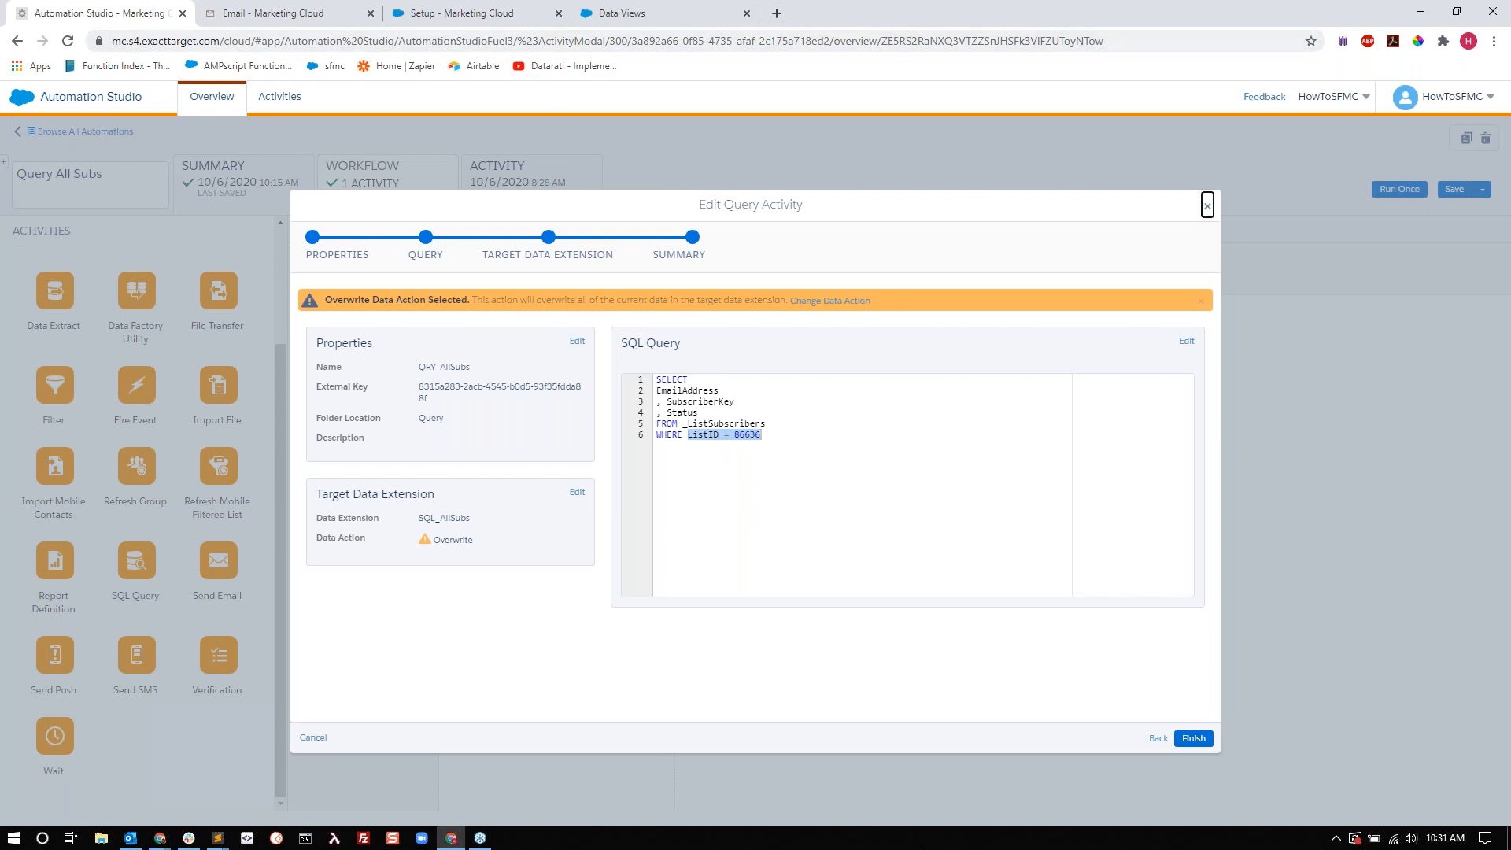
Cancel the query activity edit and reopen QRY_AllSubs for editing from step 1 of the workflow
{"action": "left_click", "coordinate": [1207, 206]}
{"action": "left_click", "coordinate": [1281, 176]}
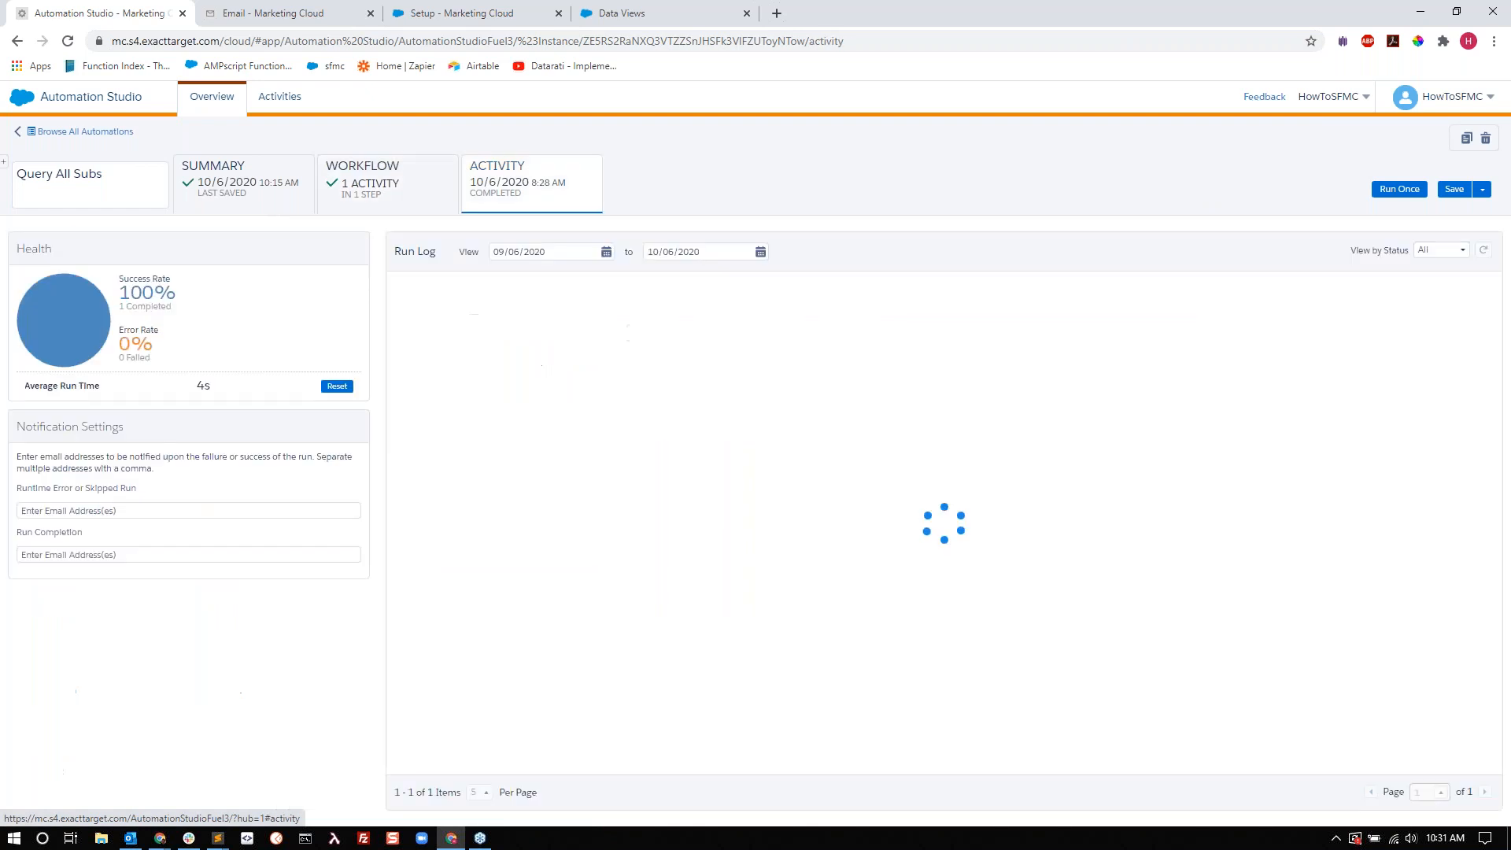
{"action": "left_click", "coordinate": [403, 185]}
{"action": "left_click", "coordinate": [636, 332]}
{"action": "left_click", "coordinate": [667, 391]}
{"action": "left_click", "coordinate": [549, 406]}
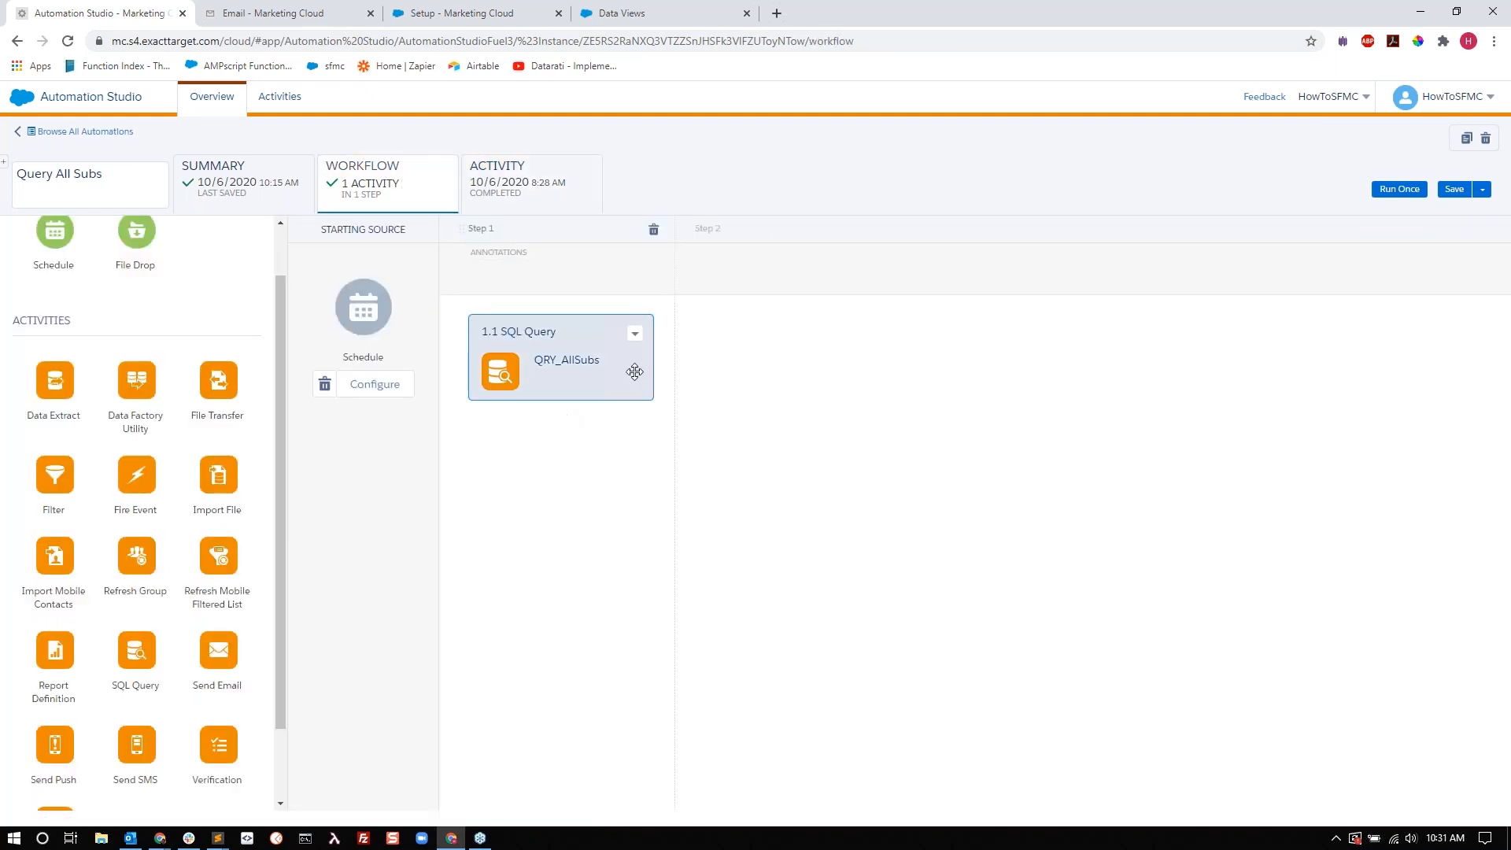
{"action": "left_click", "coordinate": [636, 333]}
{"action": "left_click", "coordinate": [655, 376]}
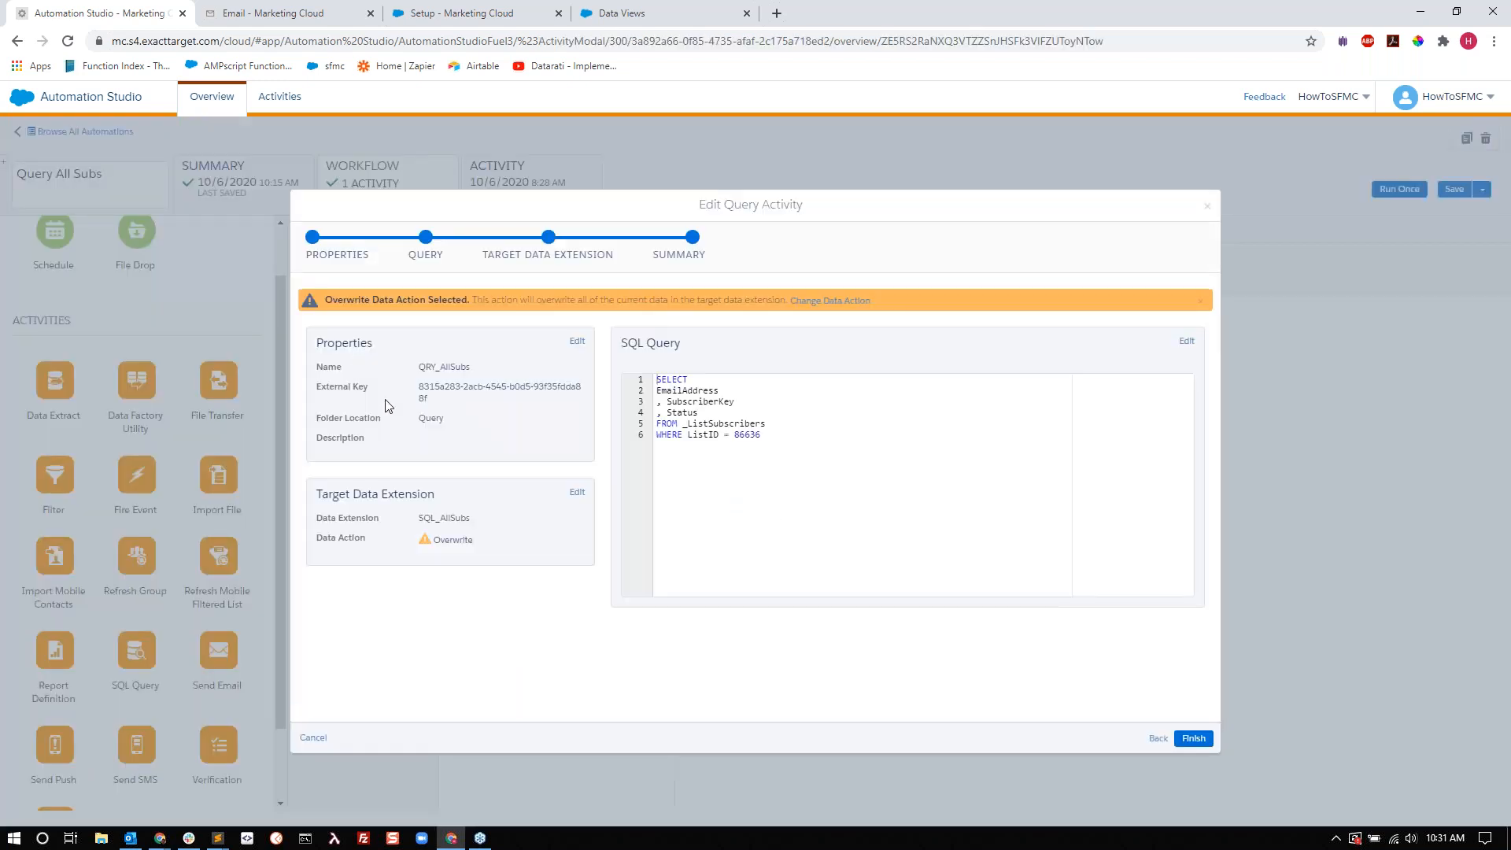
Highlight the SQL_AllSubs target data extension and its Overwrite data action in the query activity summary
{"action": "left_click_drag", "start_coordinate": [476, 541], "coordinate": [418, 519]}
{"action": "left_click", "coordinate": [447, 564]}
{"action": "left_click", "coordinate": [518, 539]}
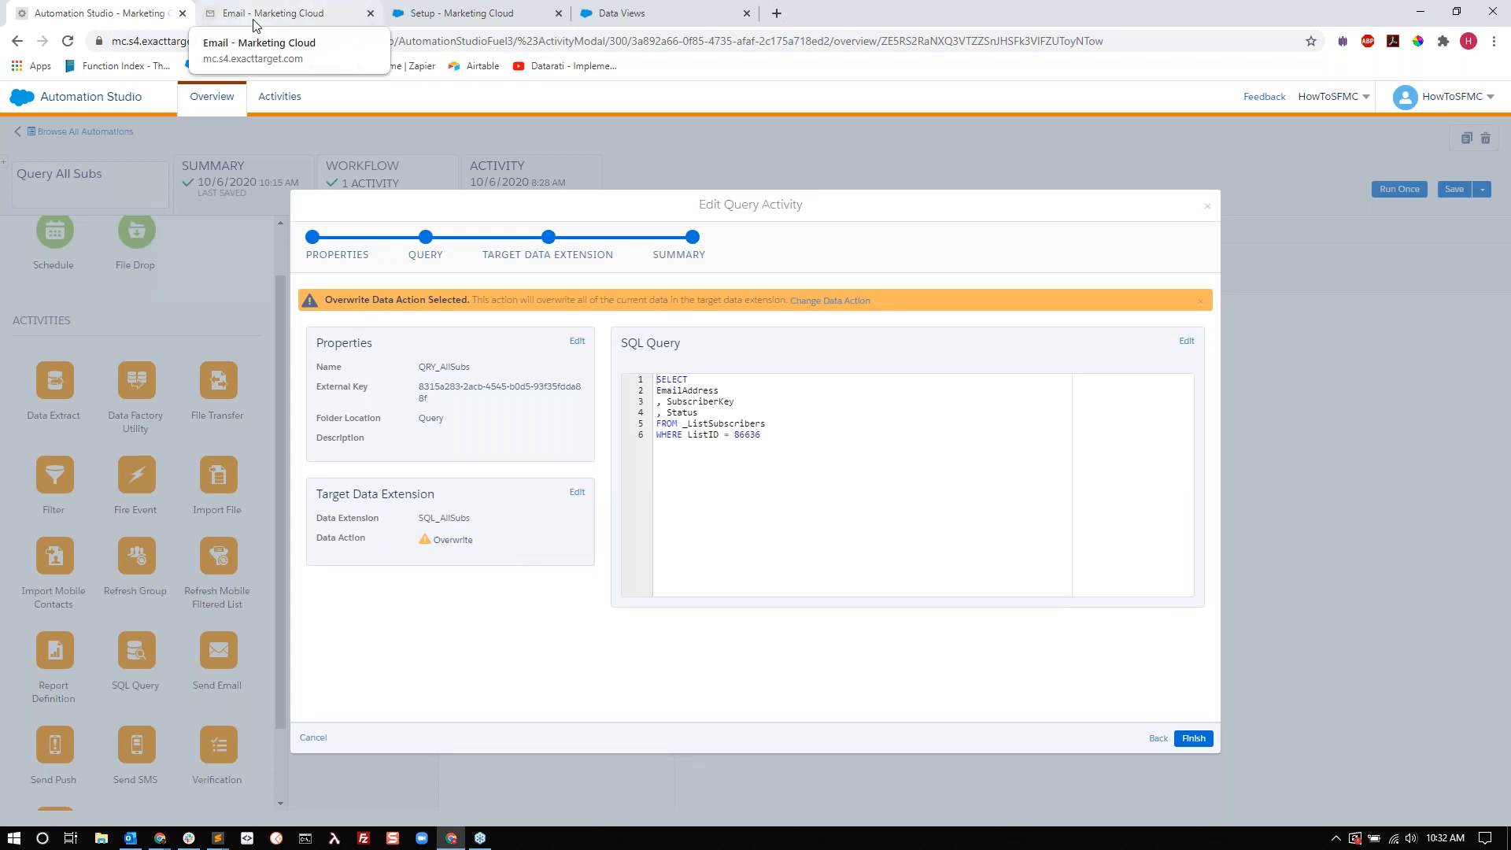
In Email Studio, open the SQL_AllSubs data extension from the LA_AutoStudio folder and view its records
{"action": "left_click", "coordinate": [334, 13]}
{"action": "left_click", "coordinate": [107, 365]}
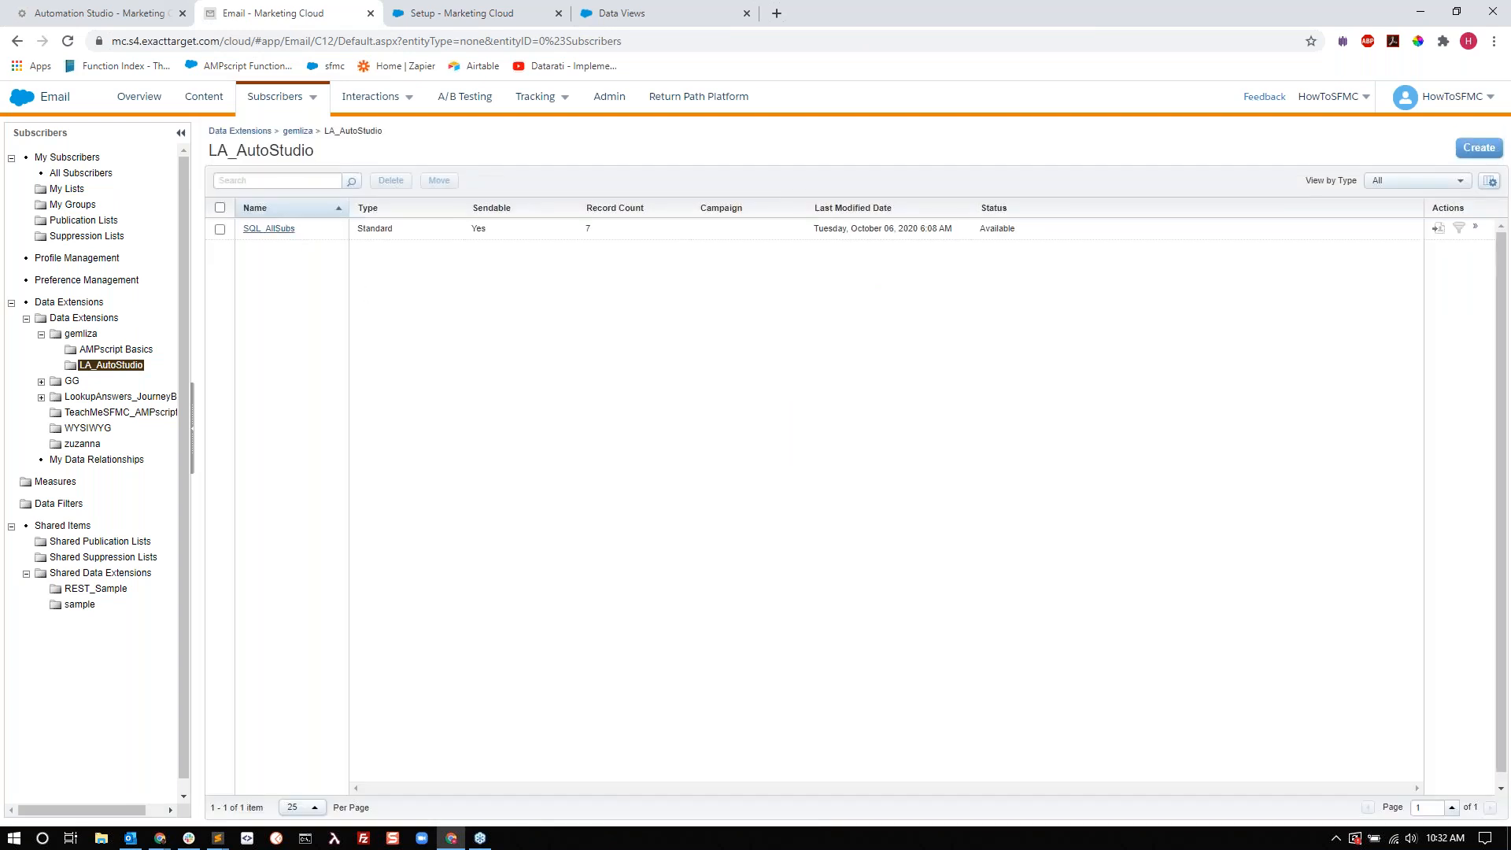
{"action": "left_click", "coordinate": [280, 230]}
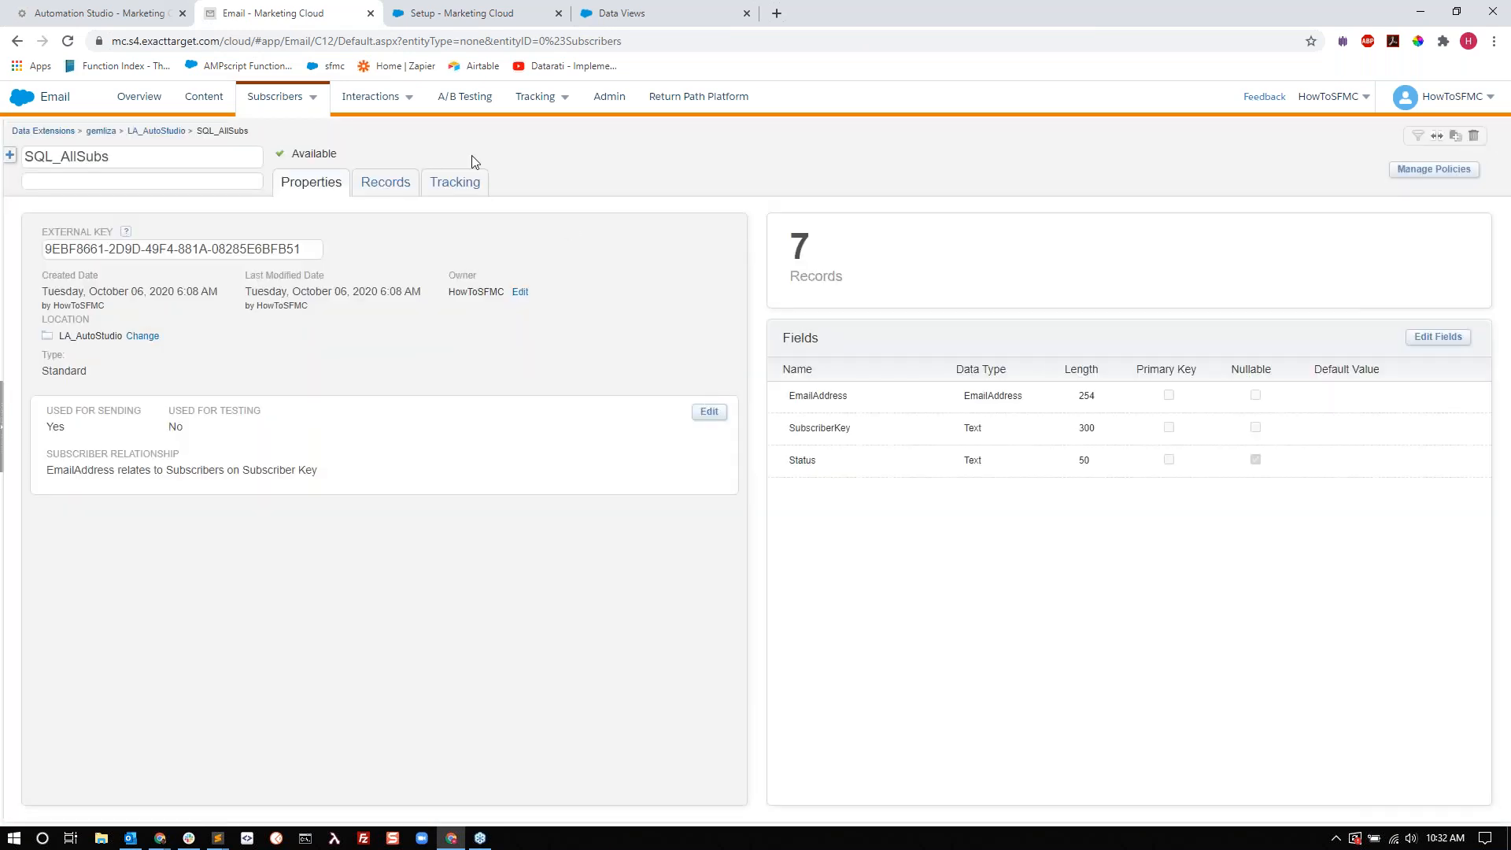
{"action": "left_click", "coordinate": [386, 185]}
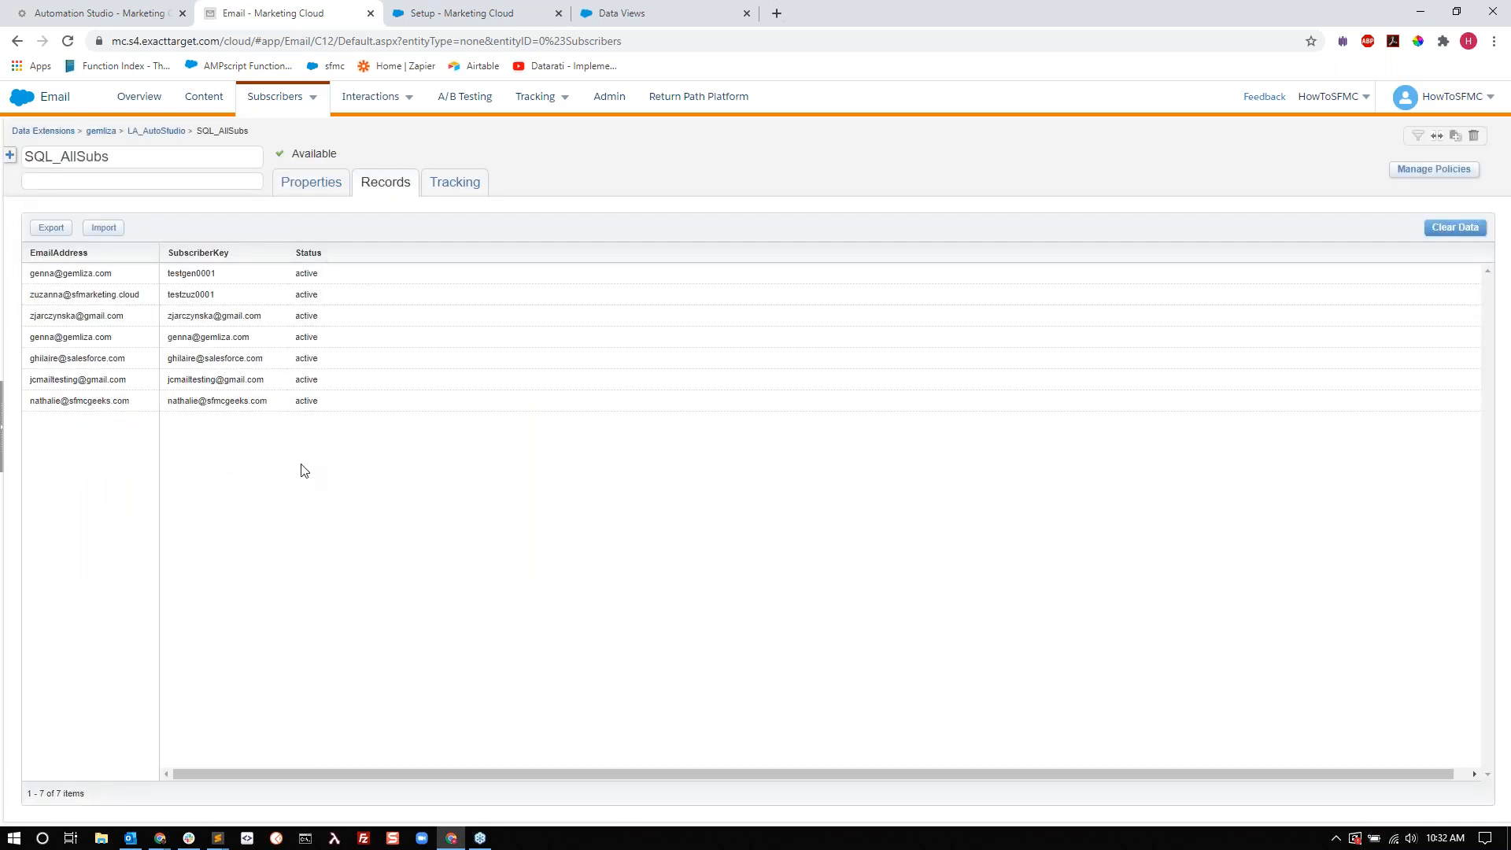
Go back to the QRY_AllSubs query in Automation Studio and highlight _ListSubscribers and the SubscriberKey field in the SQL
{"action": "left_click", "coordinate": [128, 14]}
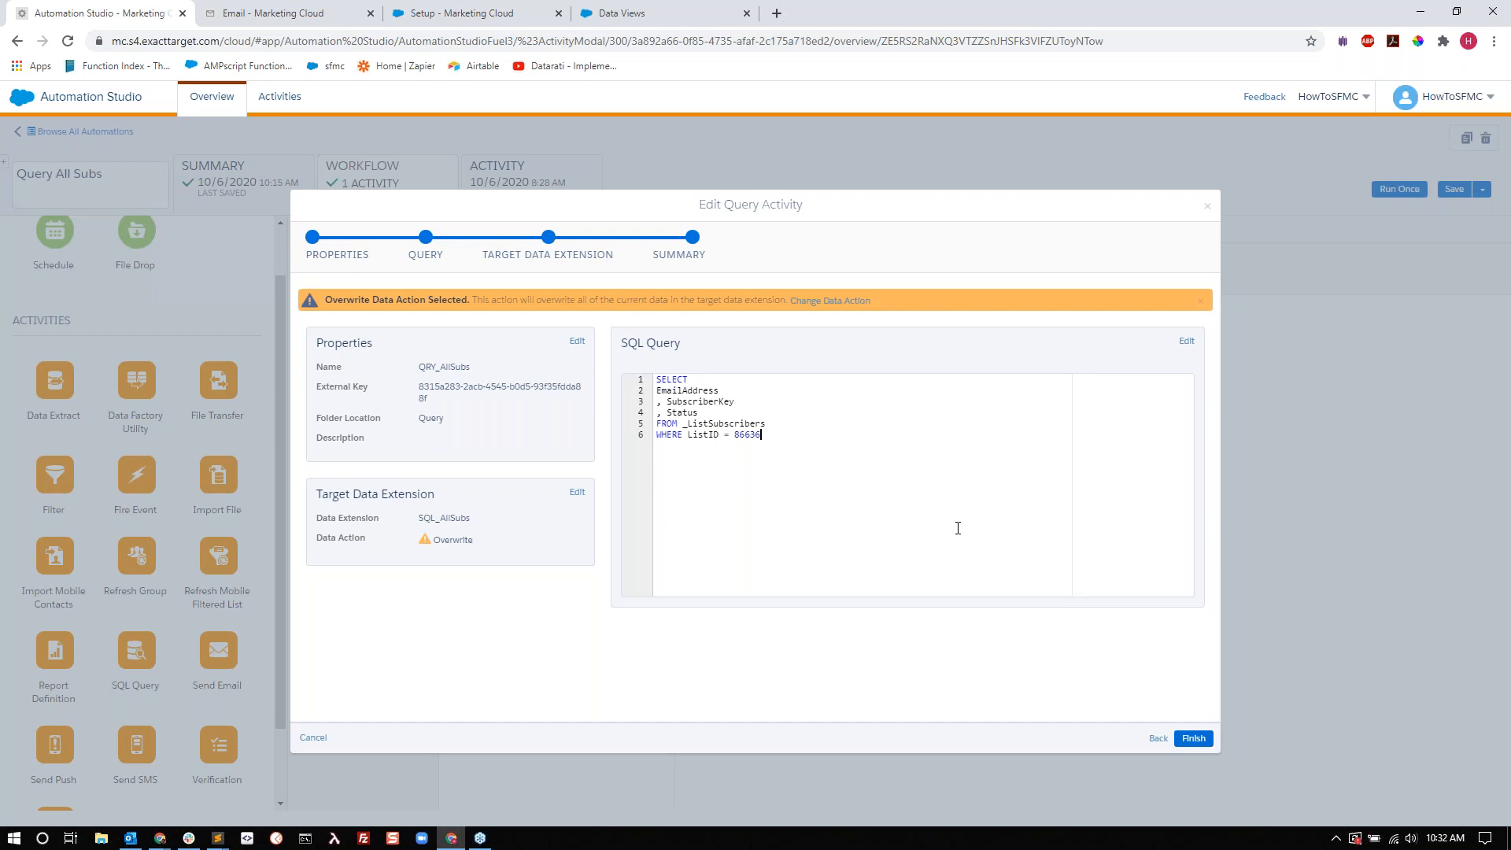
{"action": "left_click_drag", "start_coordinate": [682, 423], "coordinate": [770, 422]}
{"action": "left_click", "coordinate": [1070, 471]}
{"action": "left_click_drag", "start_coordinate": [735, 402], "coordinate": [668, 402]}
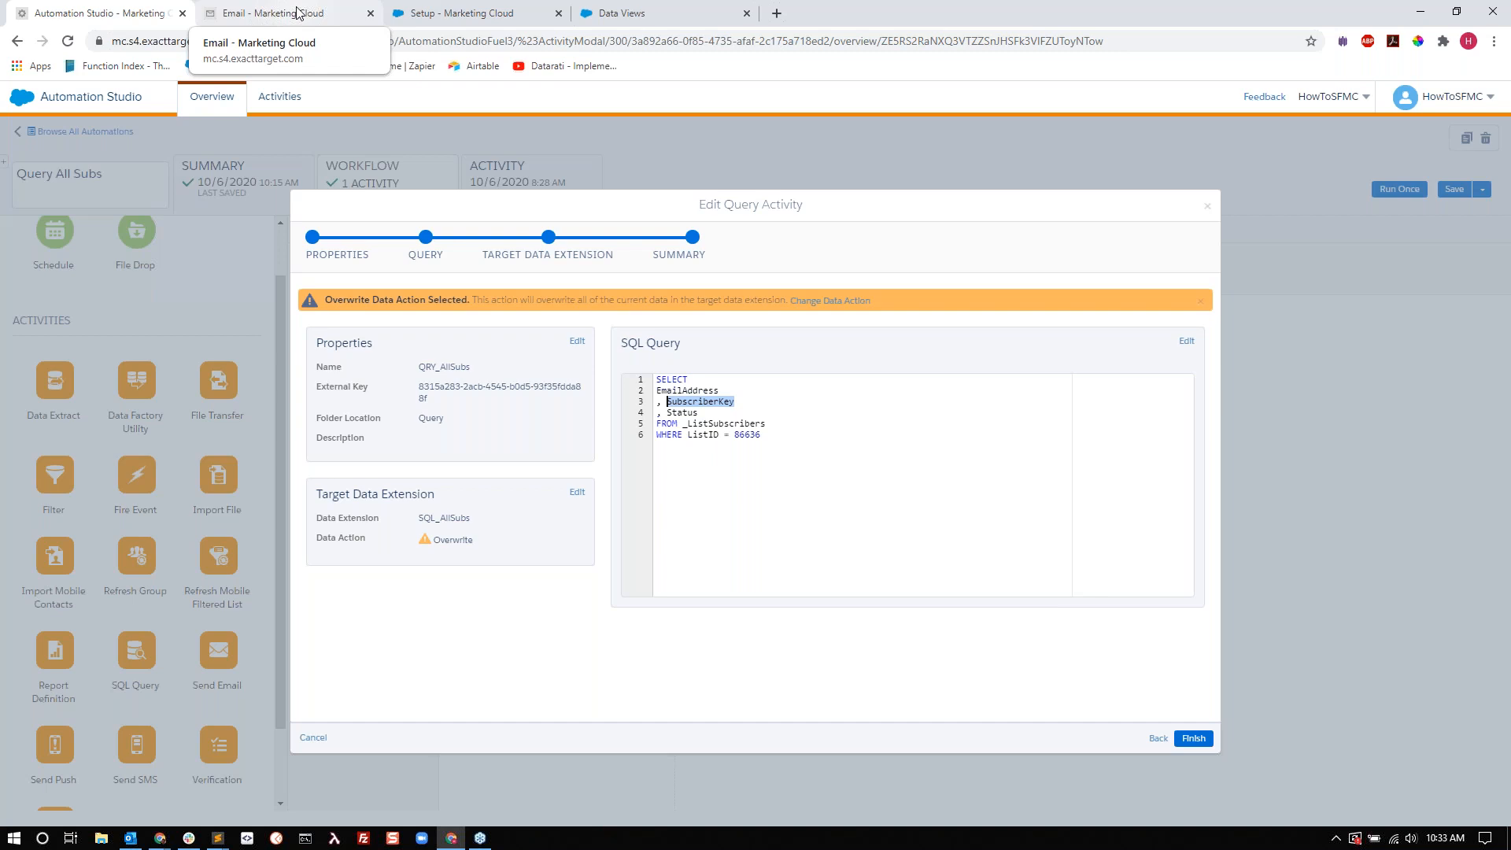
{"action": "key", "text": "alt+Tab"}
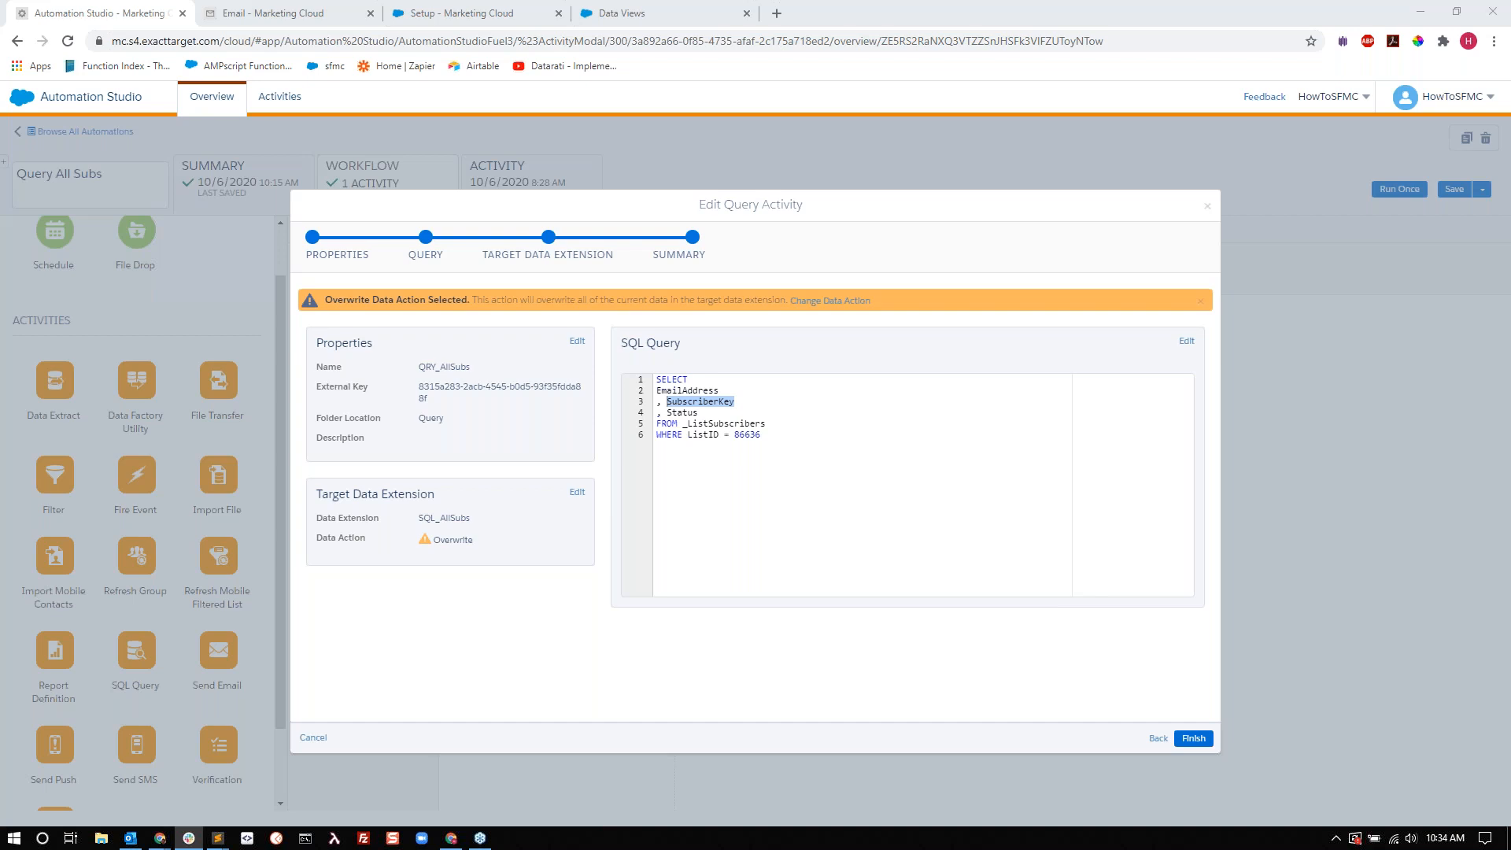
{"action": "key", "text": "alt+Tab"}
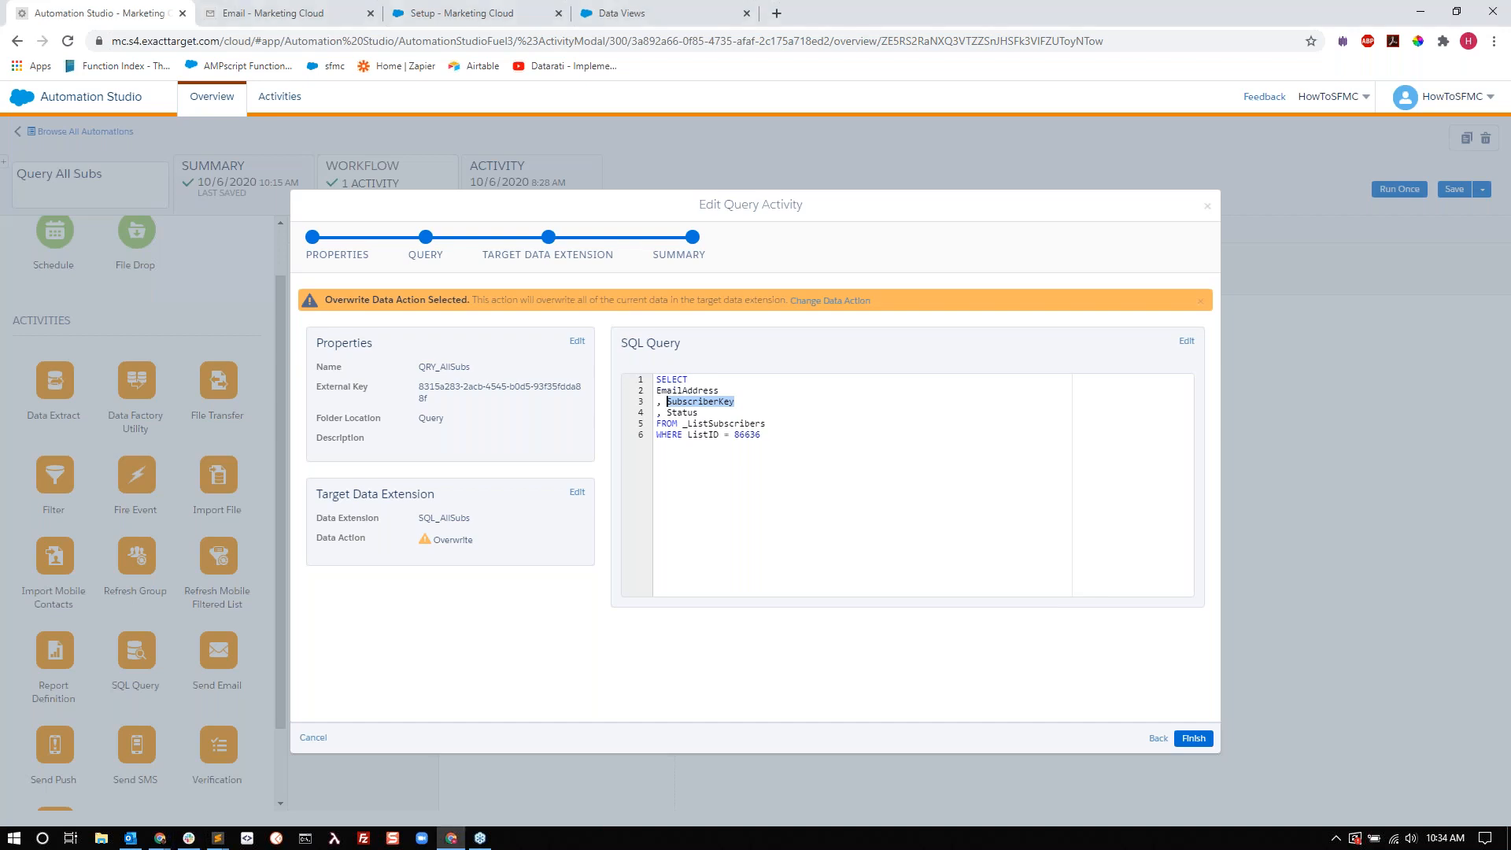
{"action": "key", "text": "alt+Tab"}
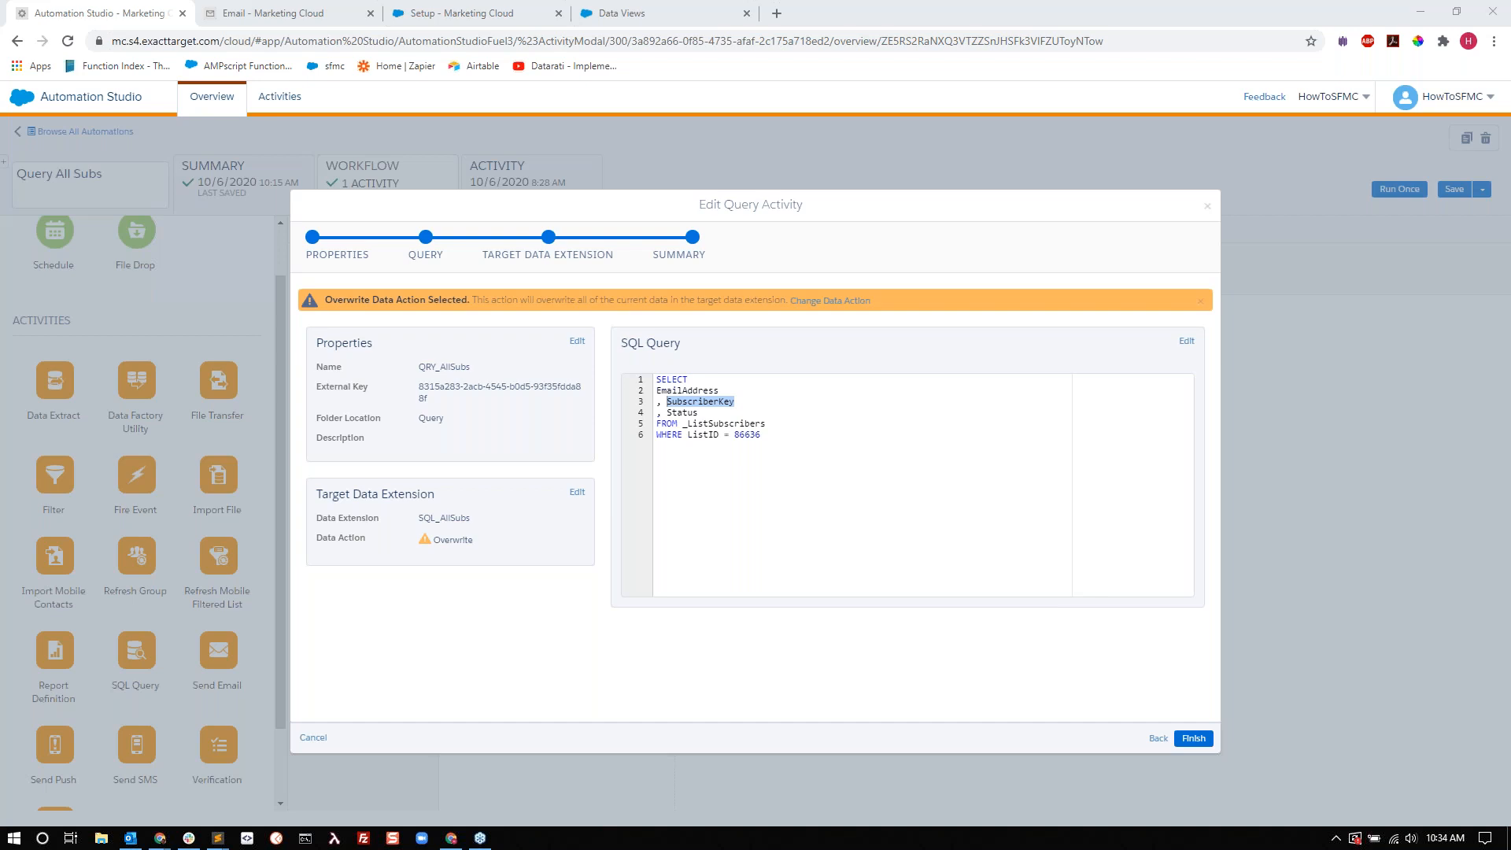
Cancel the query activity edit and review the starting sources and activities available for the workflow
{"action": "left_click", "coordinate": [1209, 207]}
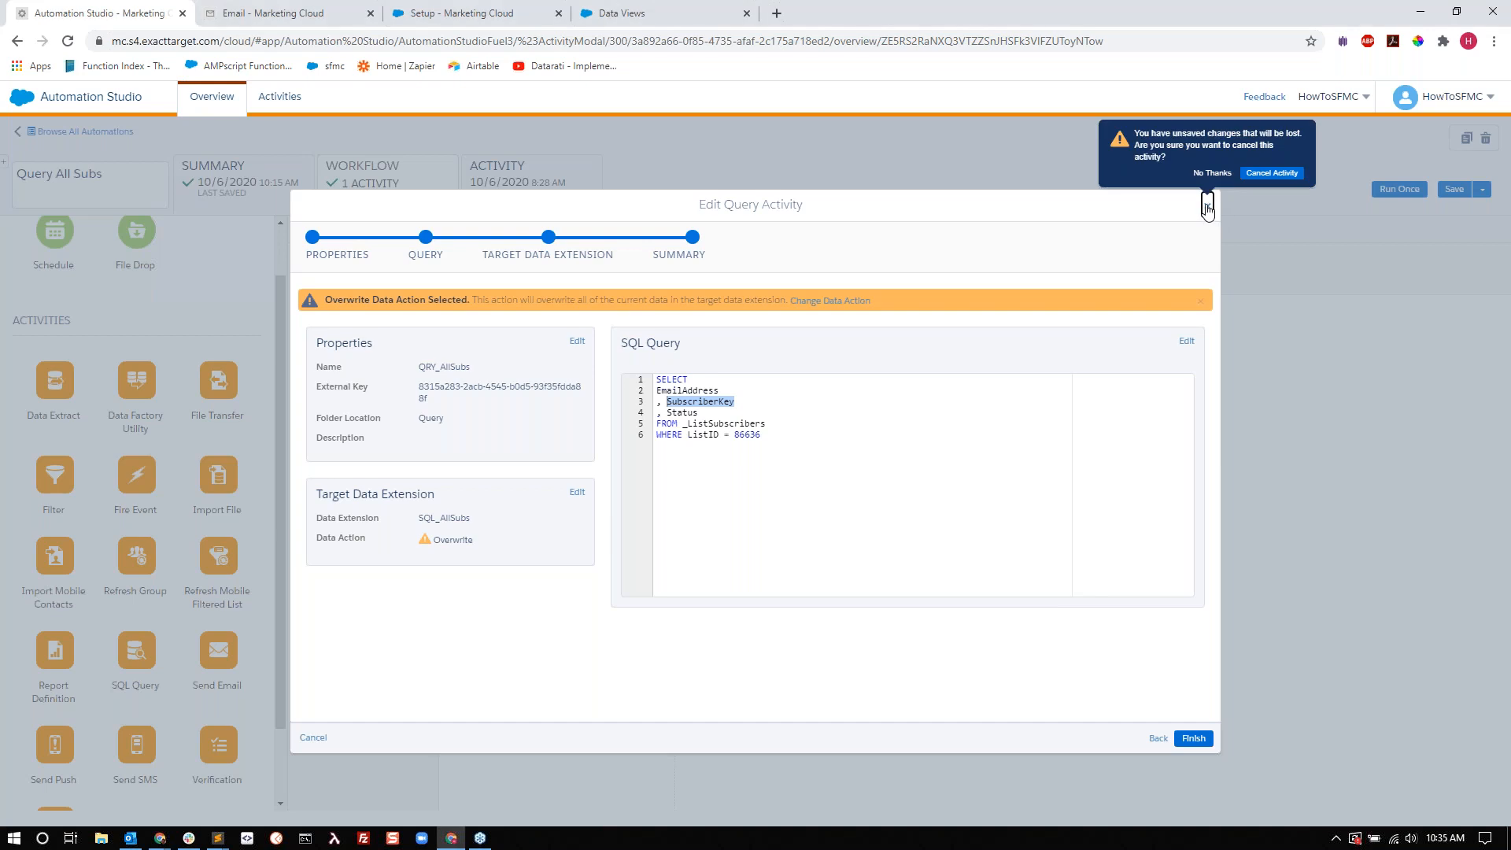
{"action": "left_click", "coordinate": [1253, 176]}
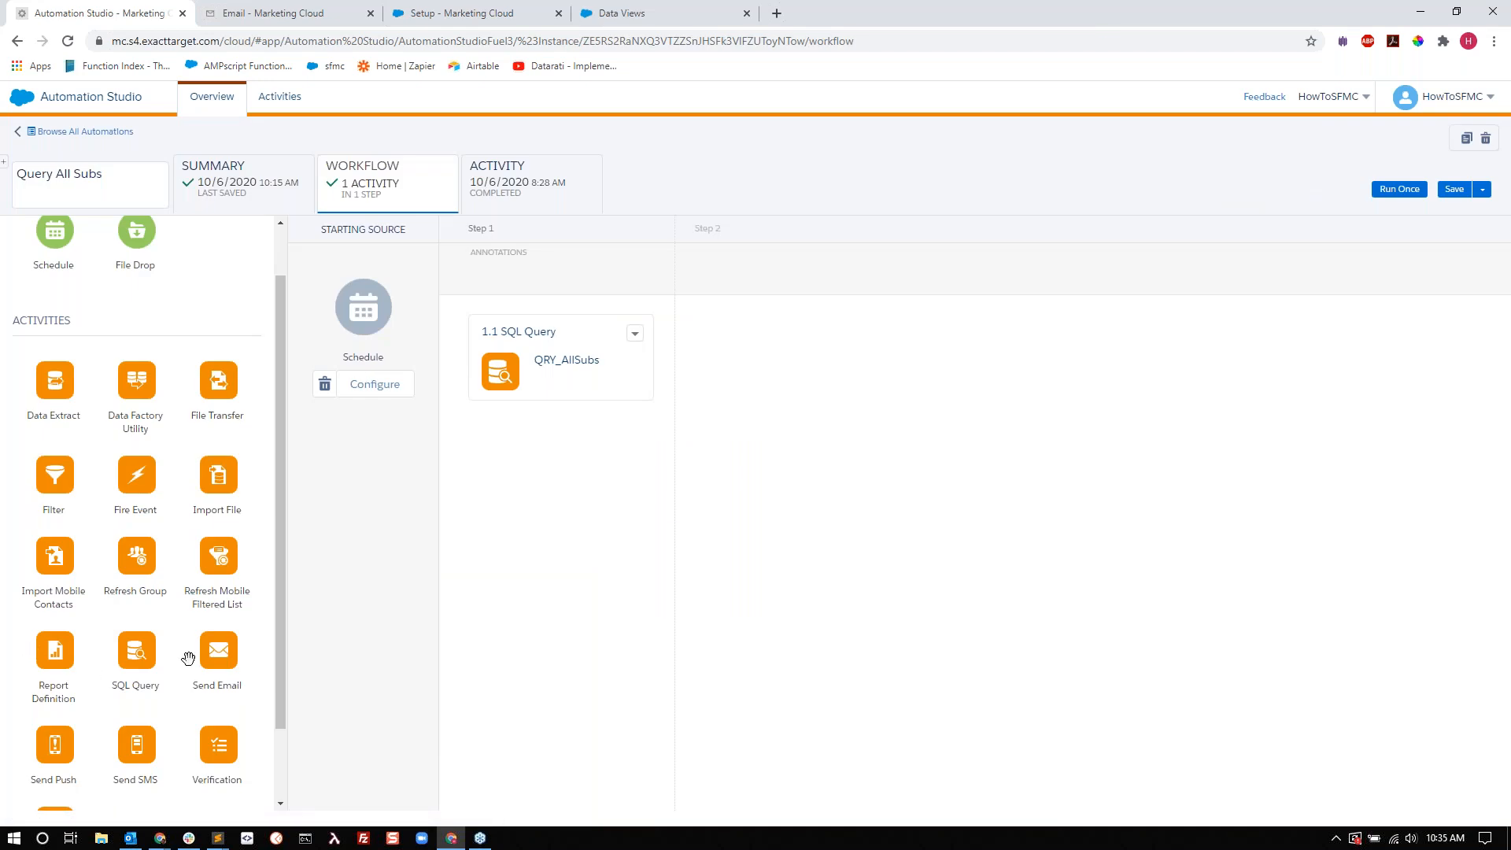
{"action": "scroll", "coordinate": [189, 659], "scroll_direction": "down", "scroll_amount": 1}
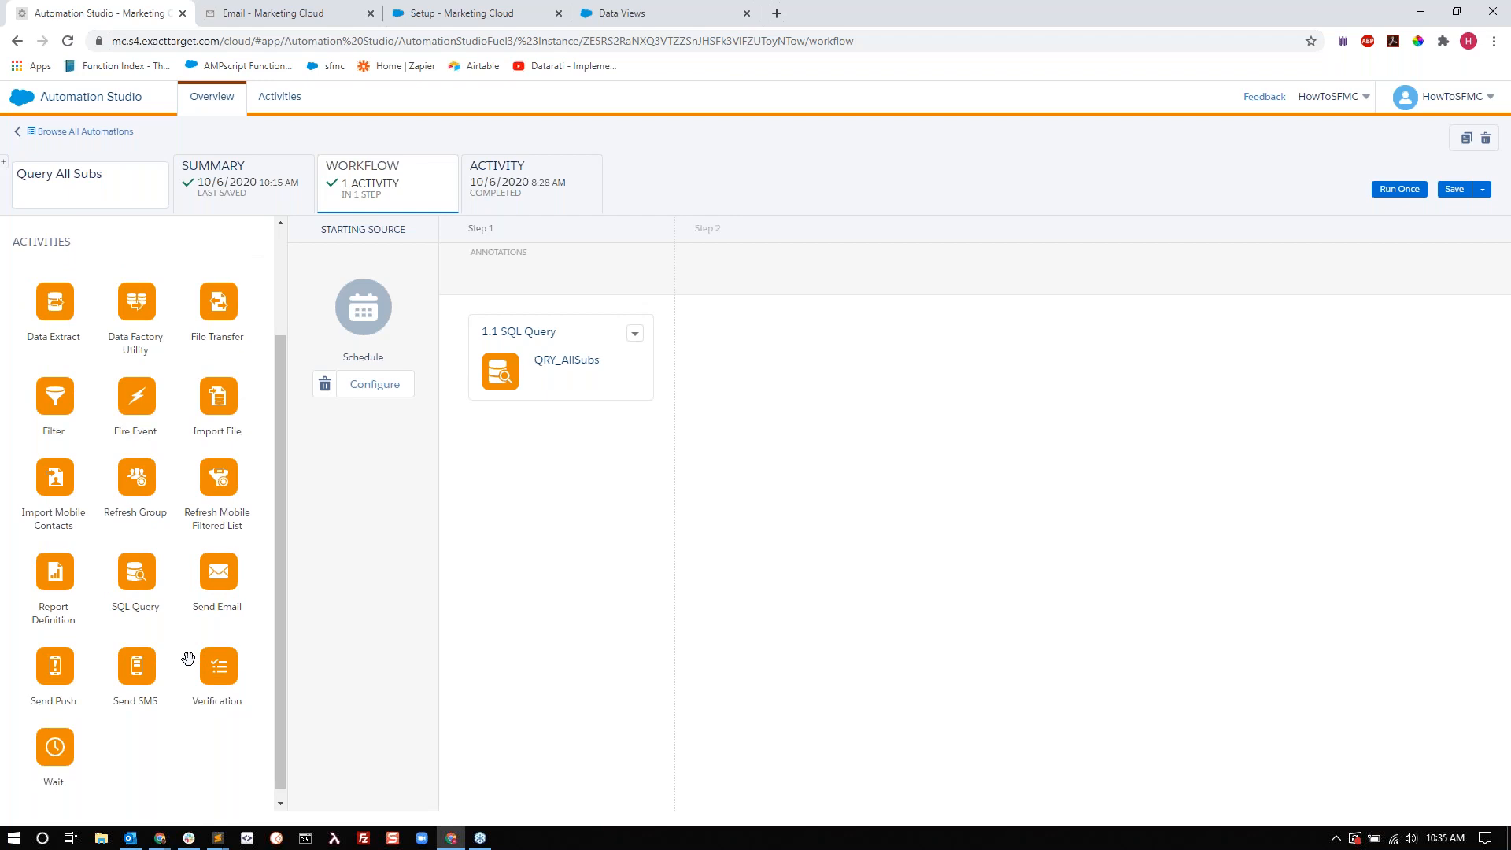
{"action": "left_click_drag", "start_coordinate": [277, 546], "coordinate": [296, 425]}
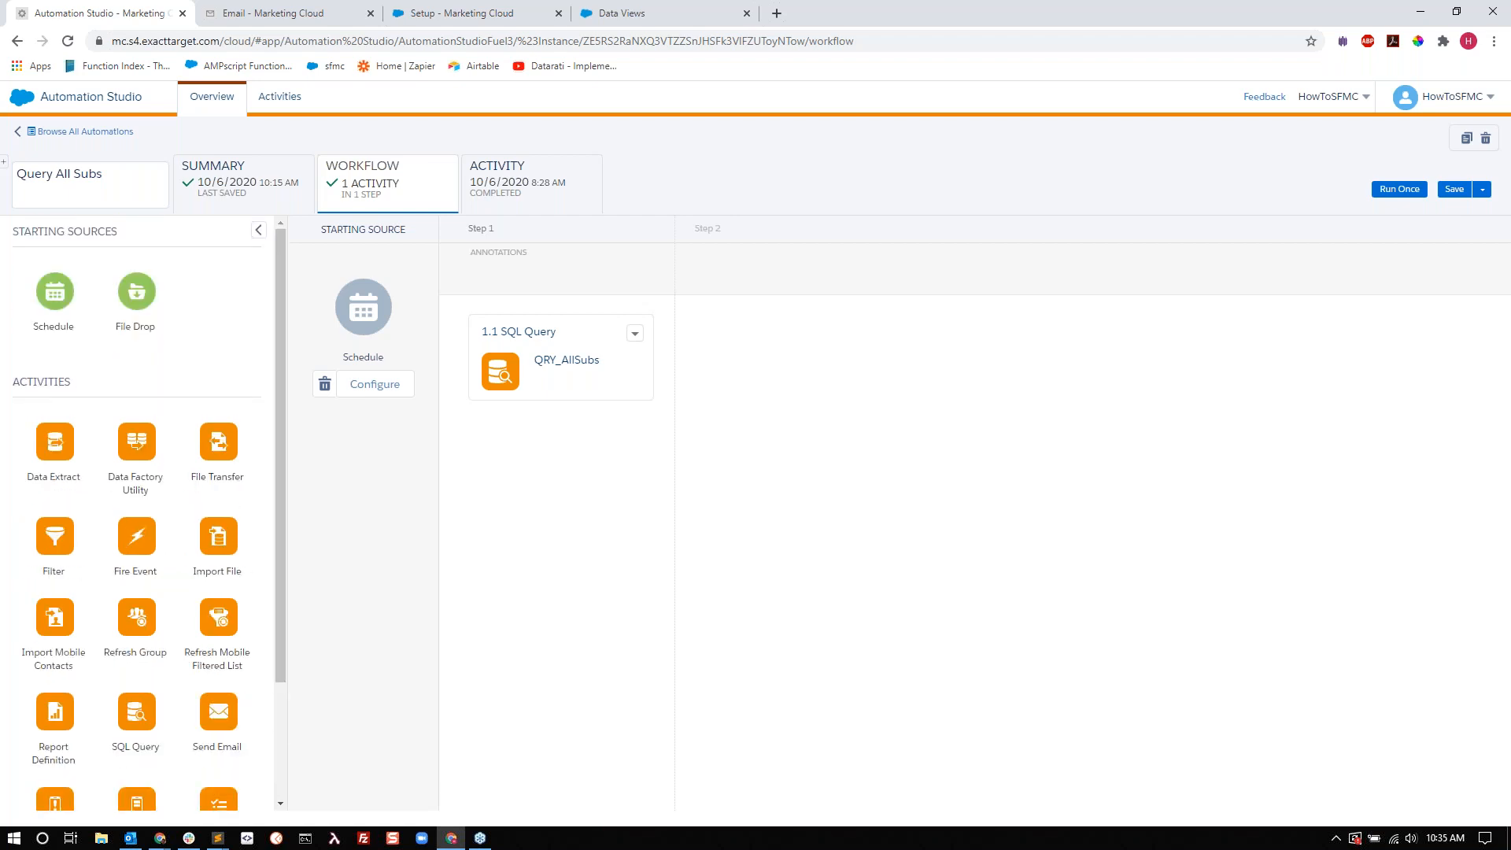
In the Salesforce Help data views documentation, open the Subscribers data view and review its columns
{"action": "left_click", "coordinate": [692, 11]}
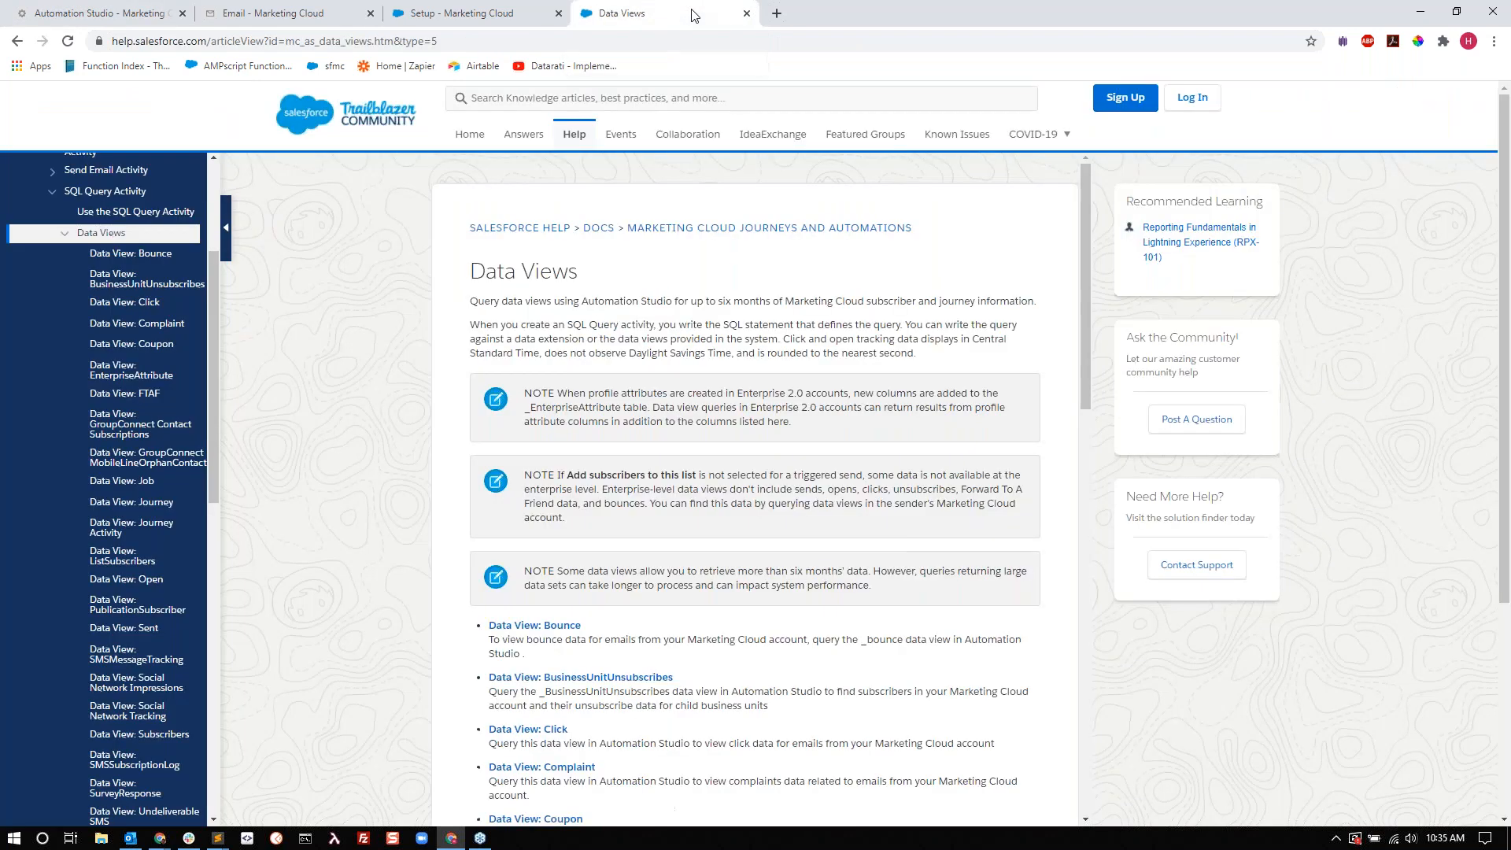
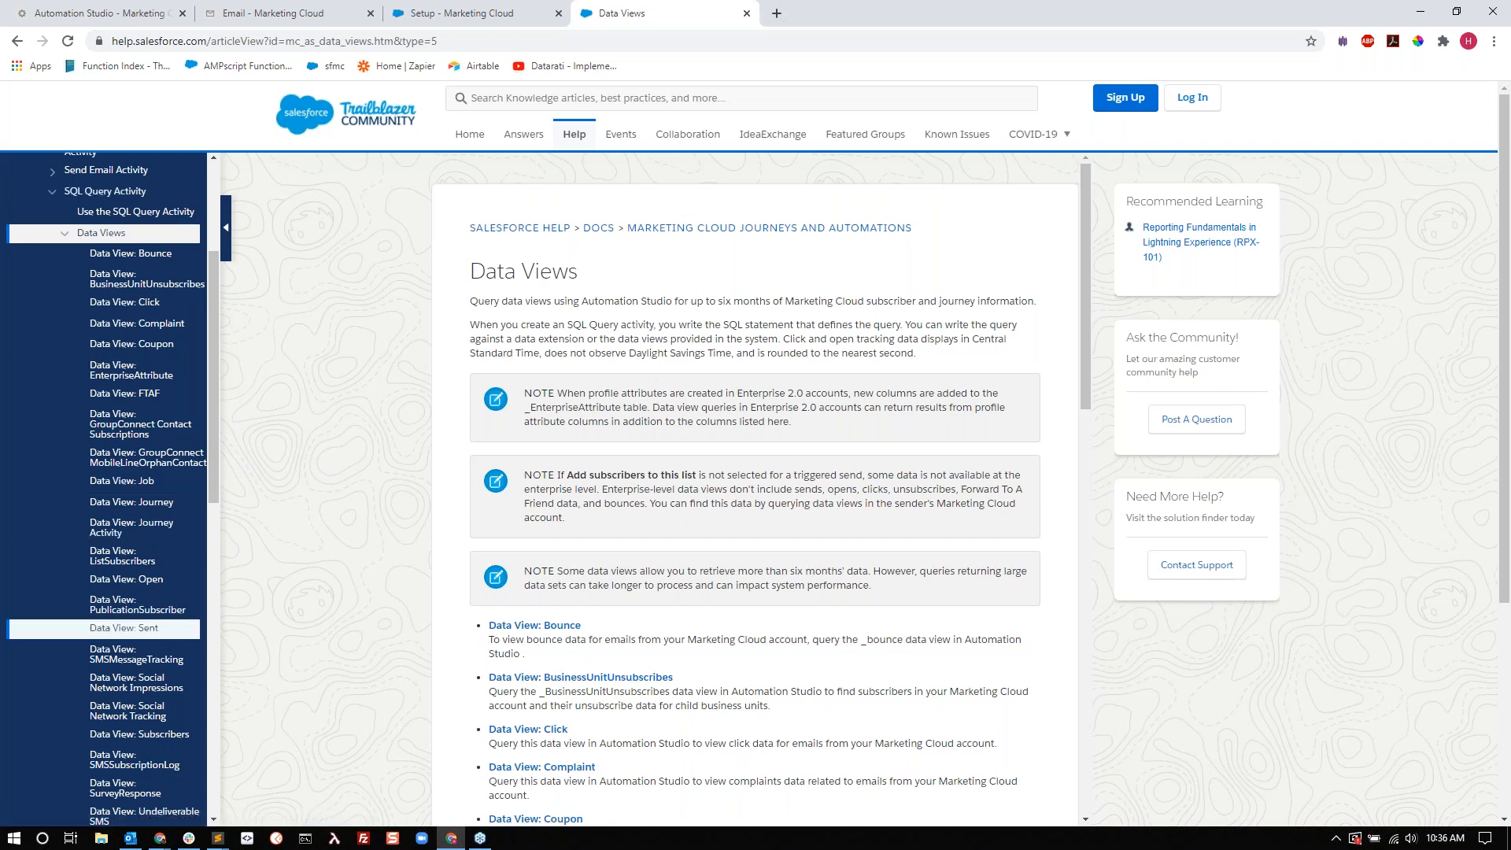
{"action": "scroll", "coordinate": [137, 586], "scroll_direction": "down", "scroll_amount": 2}
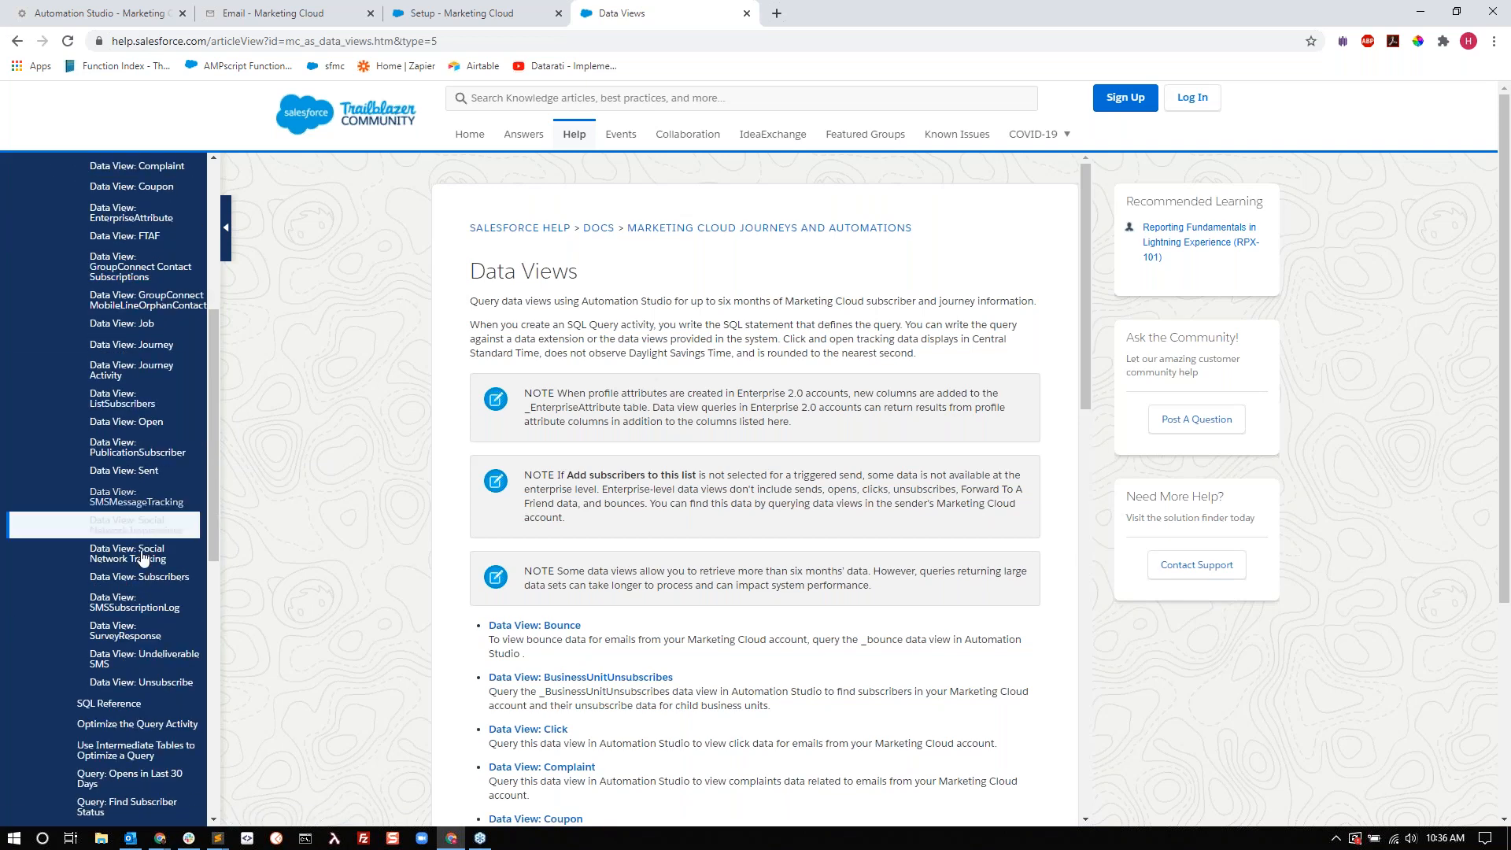
{"action": "left_click", "coordinate": [149, 581]}
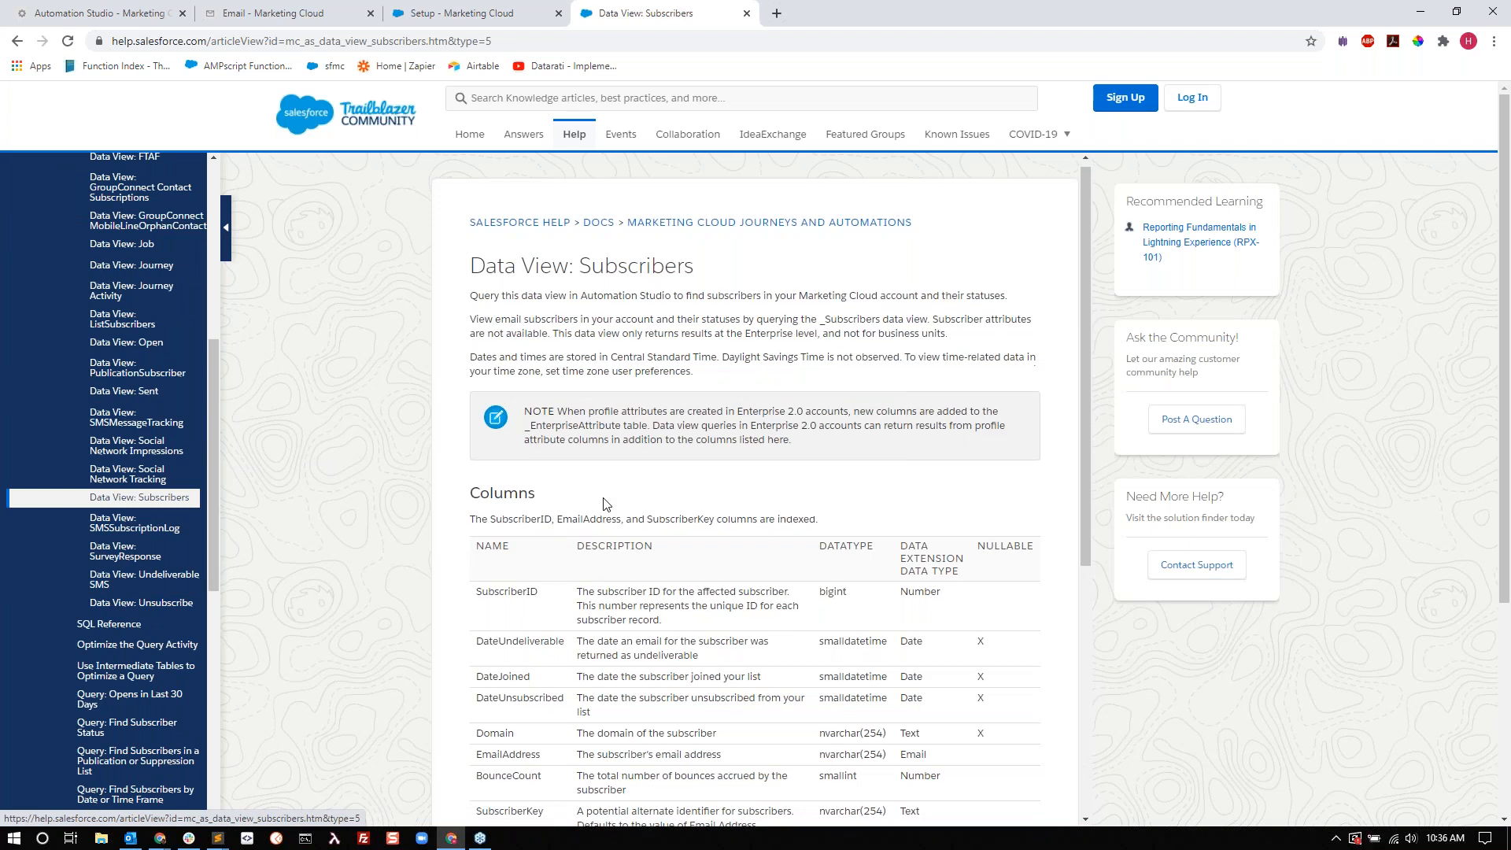
{"action": "scroll", "coordinate": [558, 691], "scroll_direction": "down", "scroll_amount": 3}
{"action": "scroll", "coordinate": [560, 690], "scroll_direction": "down", "scroll_amount": 2}
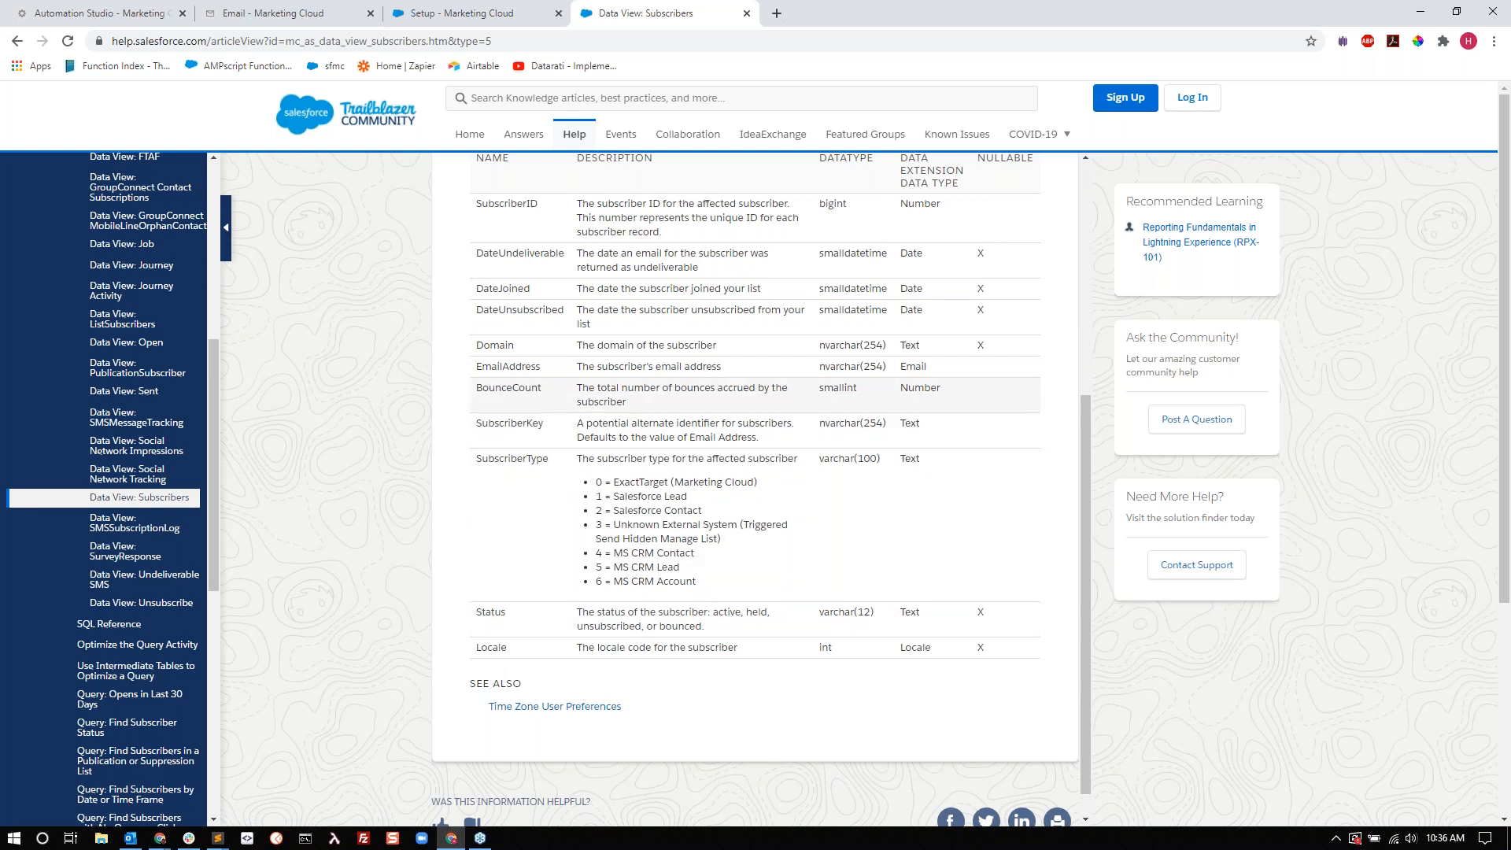
Open the Job data view documentation, review its columns and highlight the JobID field
{"action": "left_click", "coordinate": [119, 252]}
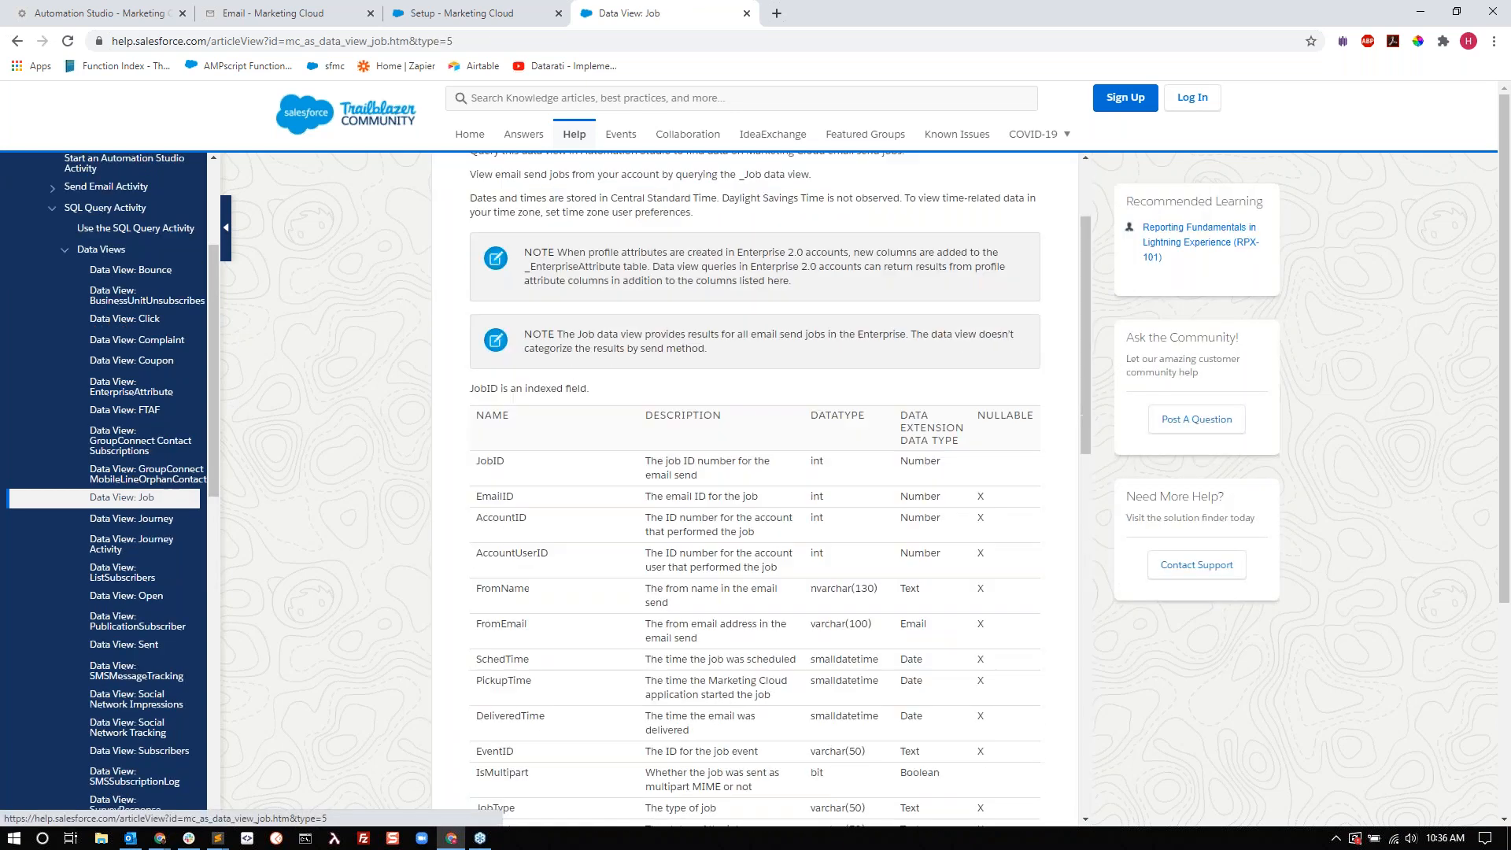
{"action": "scroll", "coordinate": [756, 489], "scroll_direction": "down", "scroll_amount": 5}
{"action": "scroll", "coordinate": [537, 645], "scroll_direction": "down", "scroll_amount": 5}
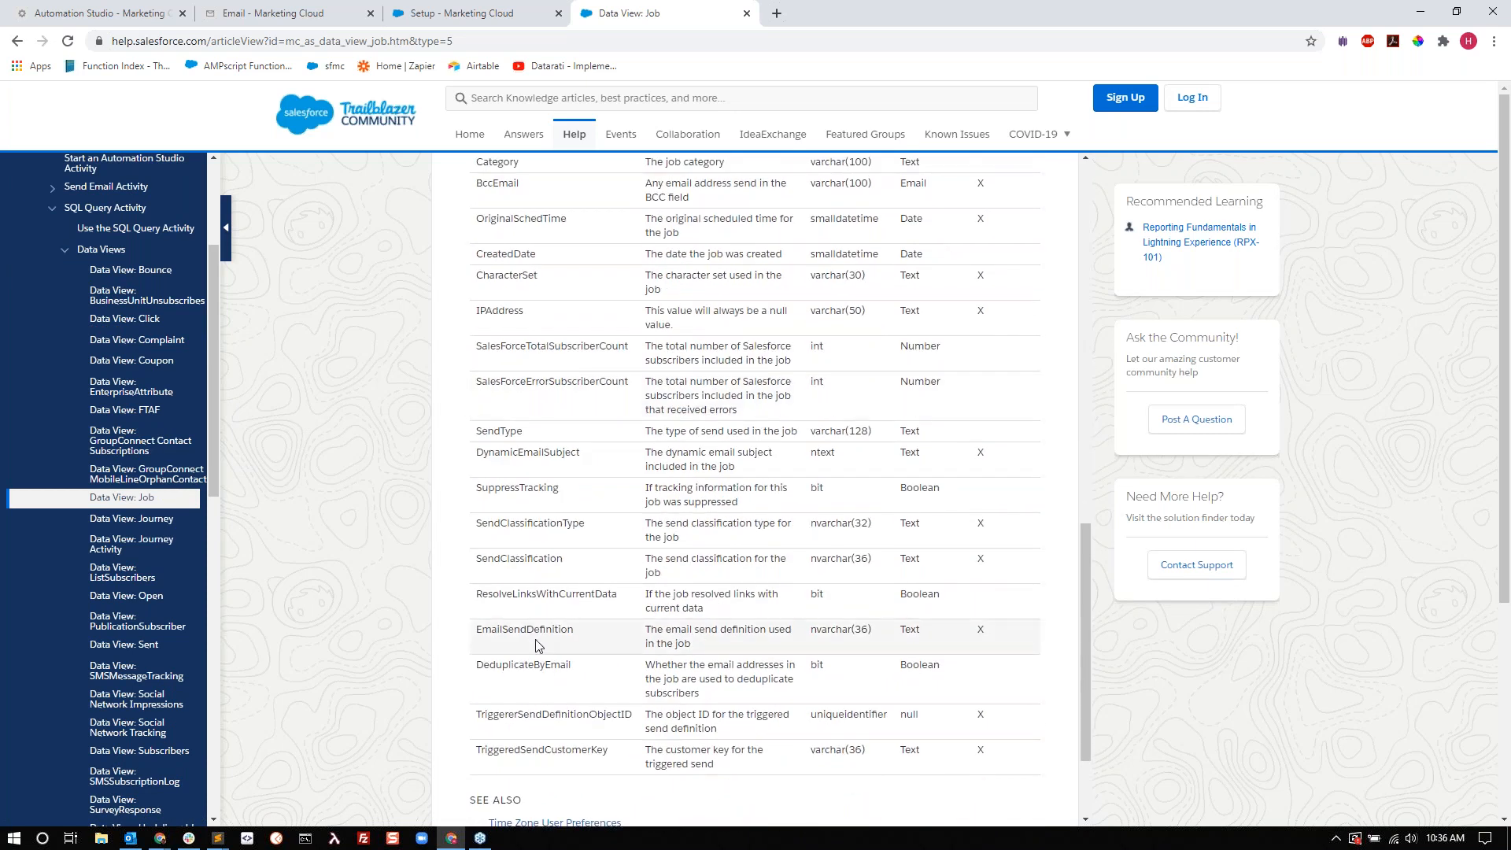
{"action": "scroll", "coordinate": [538, 646], "scroll_direction": "up", "scroll_amount": 10}
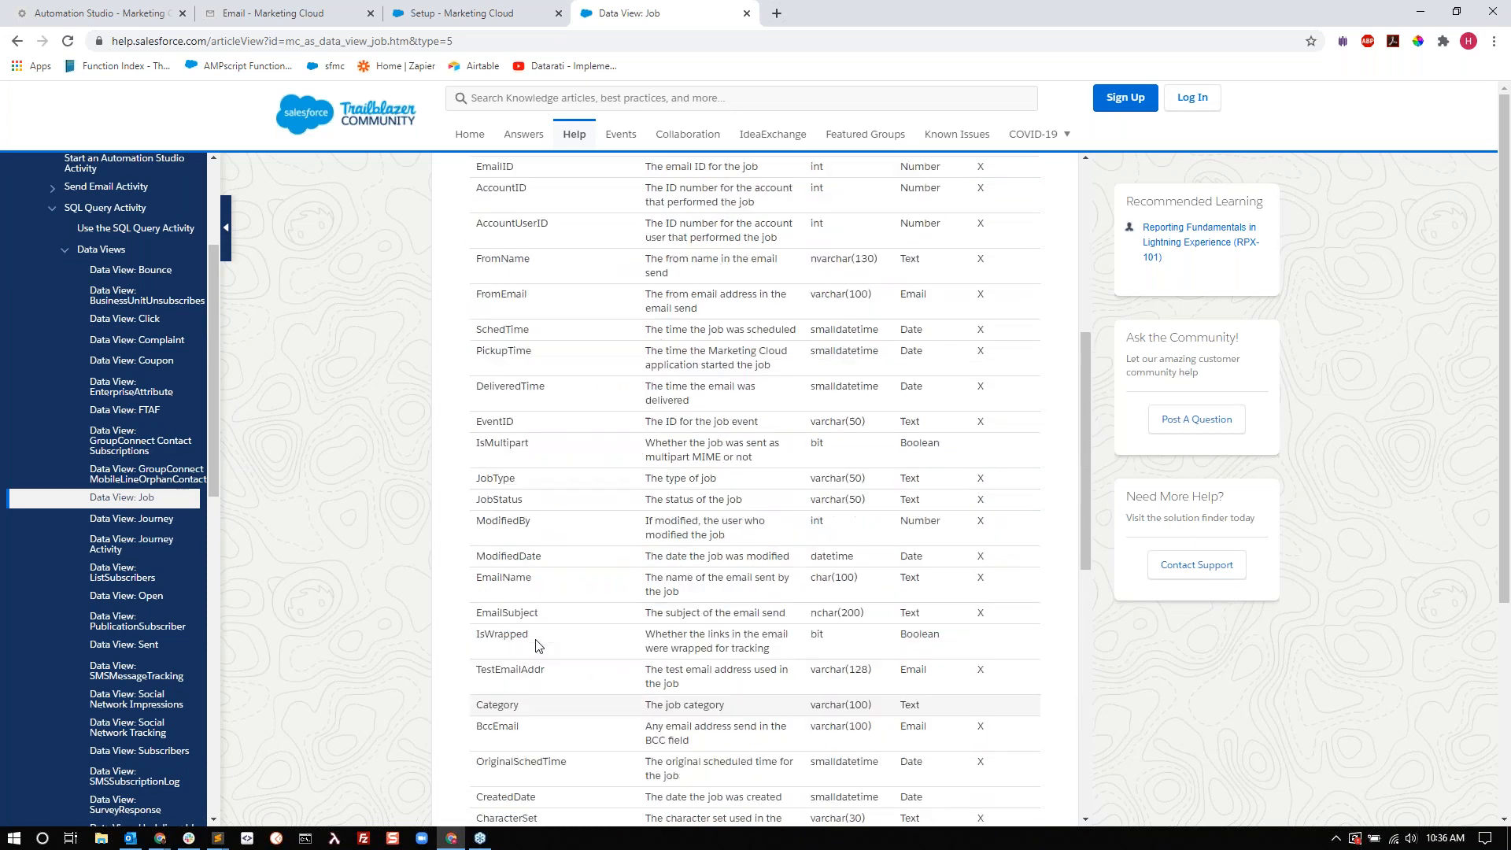
{"action": "double_click", "coordinate": [489, 297]}
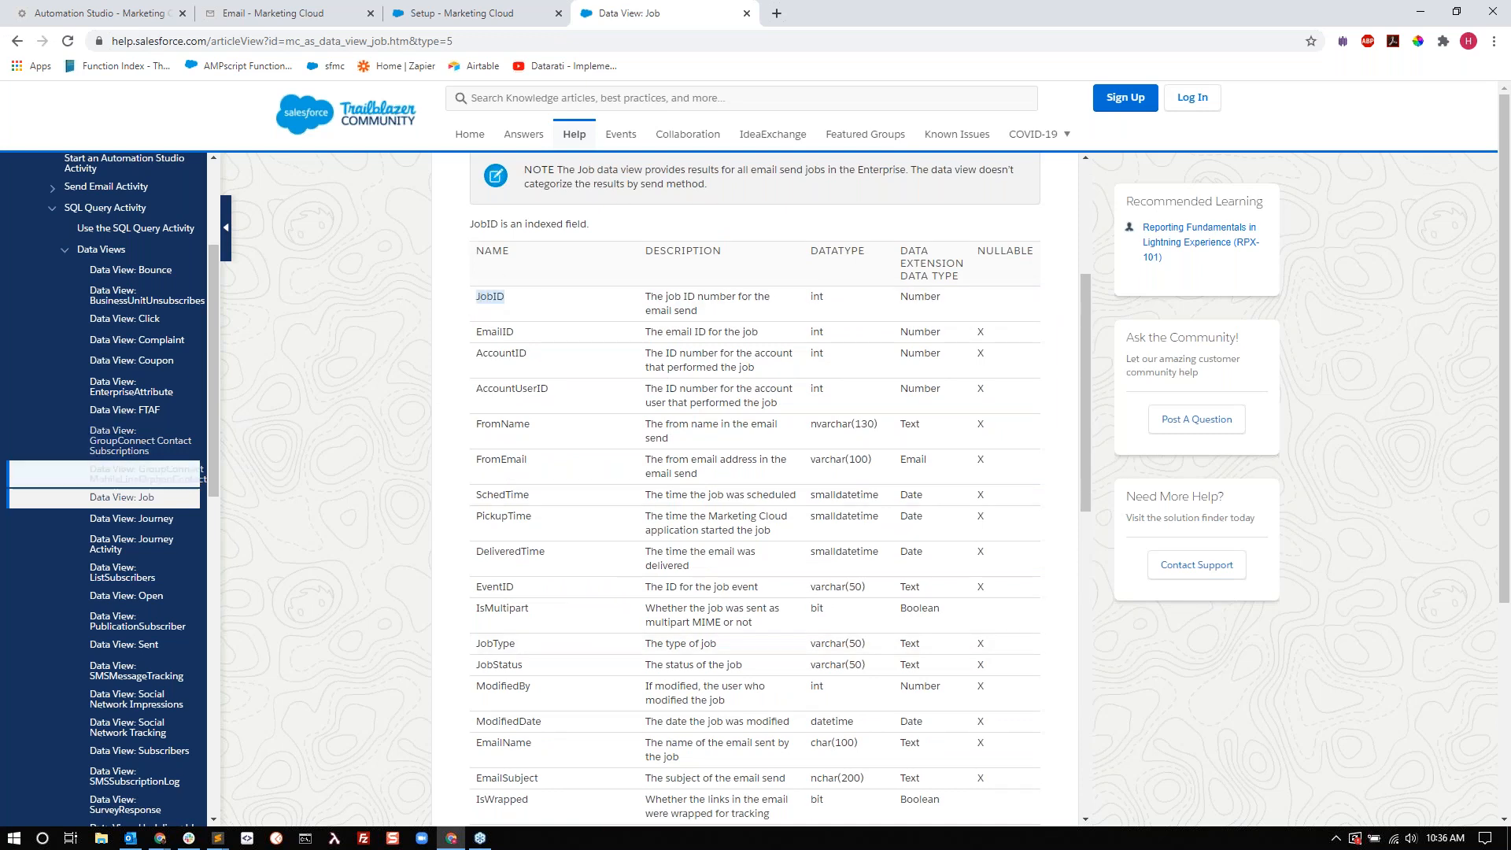
Review the Sent data view's columns, highlighting JobID and SubscriberKey, and open the documentation for the Open data view
{"action": "left_click", "coordinate": [125, 645]}
{"action": "scroll", "coordinate": [756, 489], "scroll_direction": "down", "scroll_amount": 3}
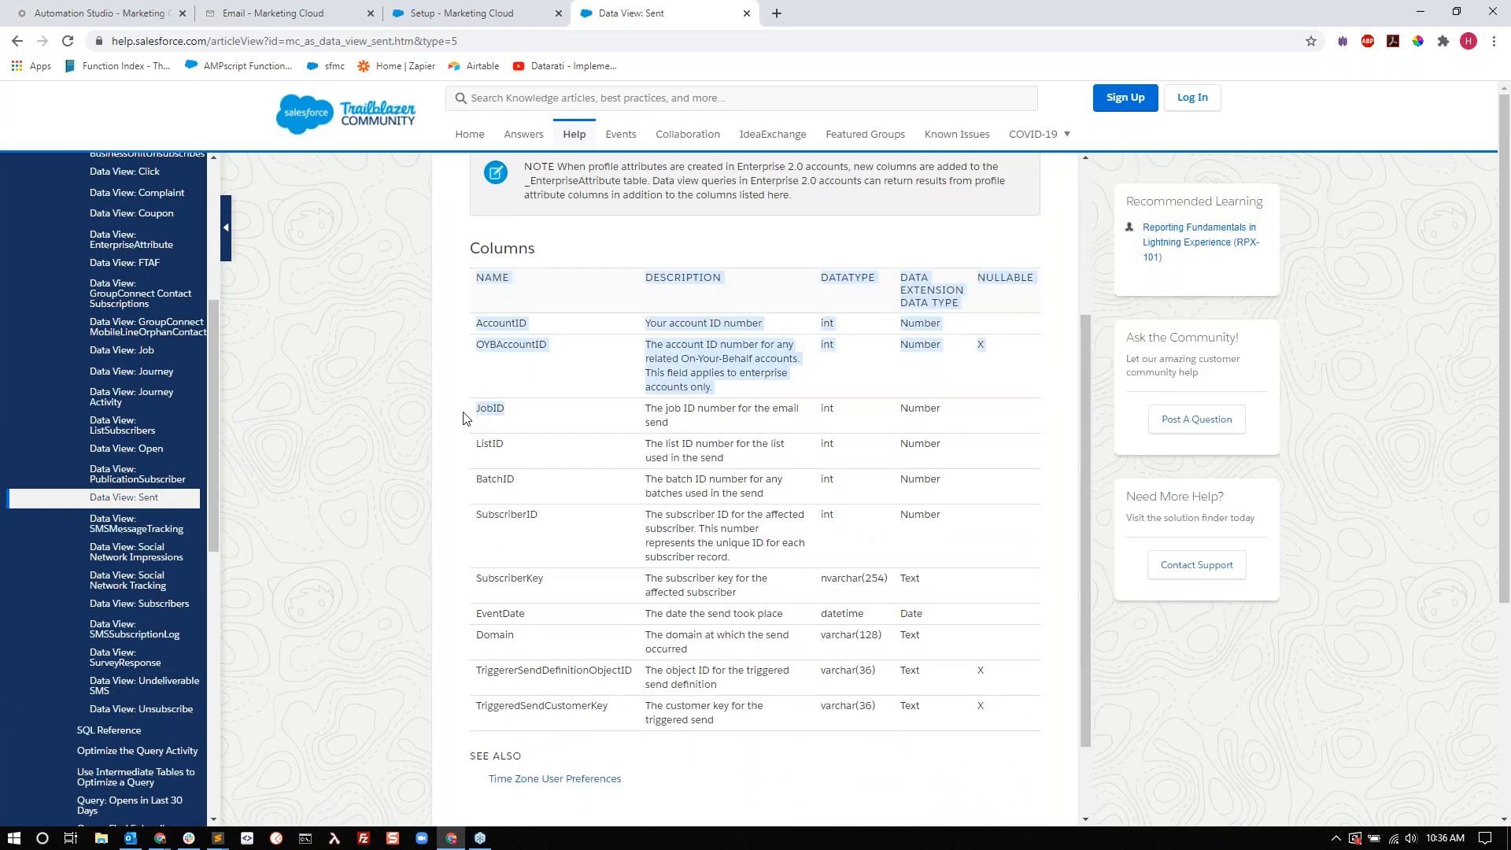
{"action": "left_click_drag", "start_coordinate": [528, 579], "coordinate": [479, 581]}
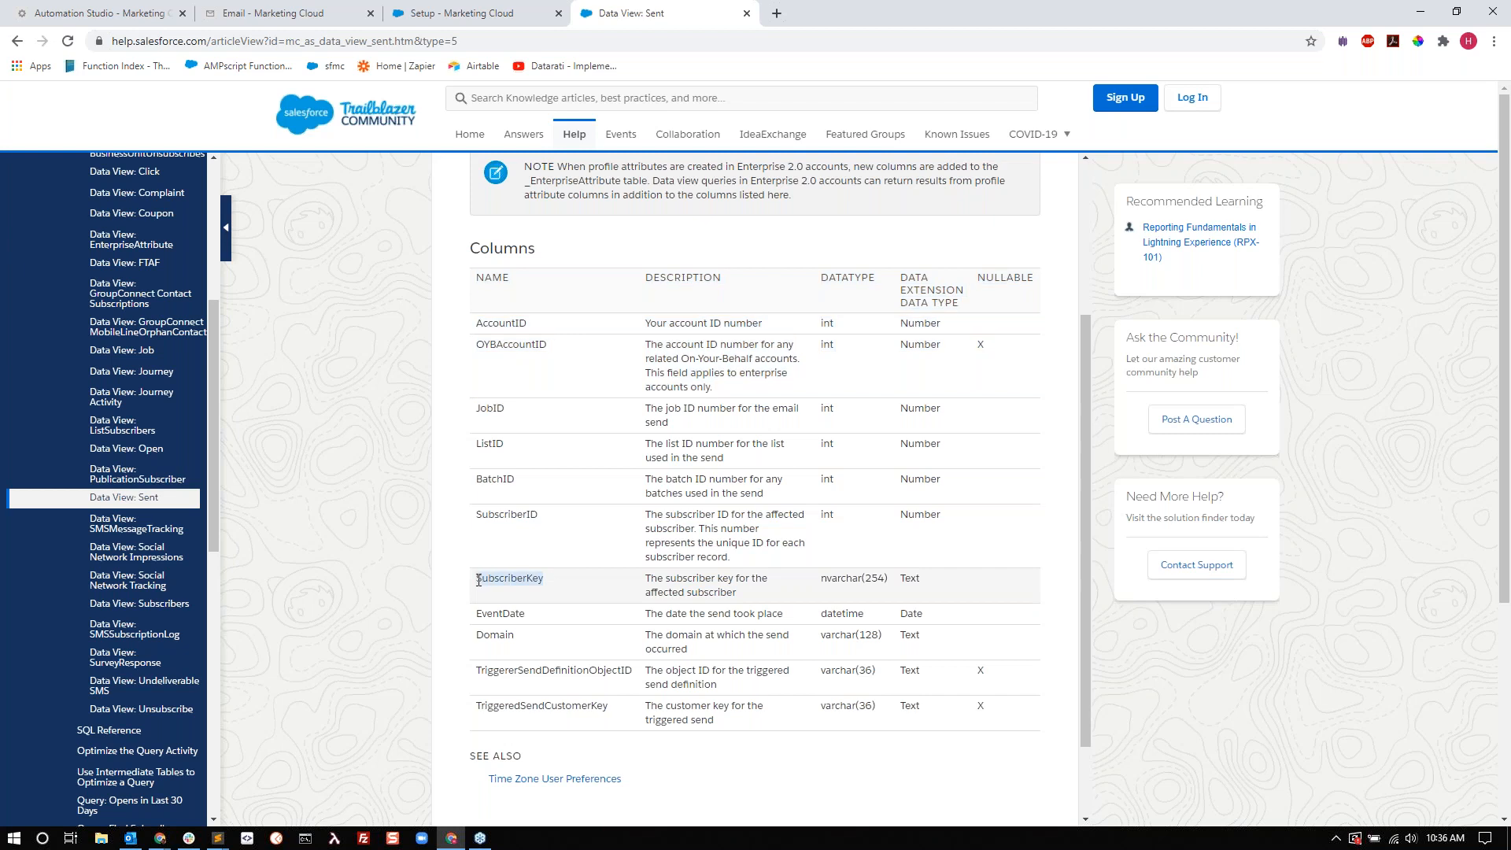
{"action": "left_click", "coordinate": [168, 457]}
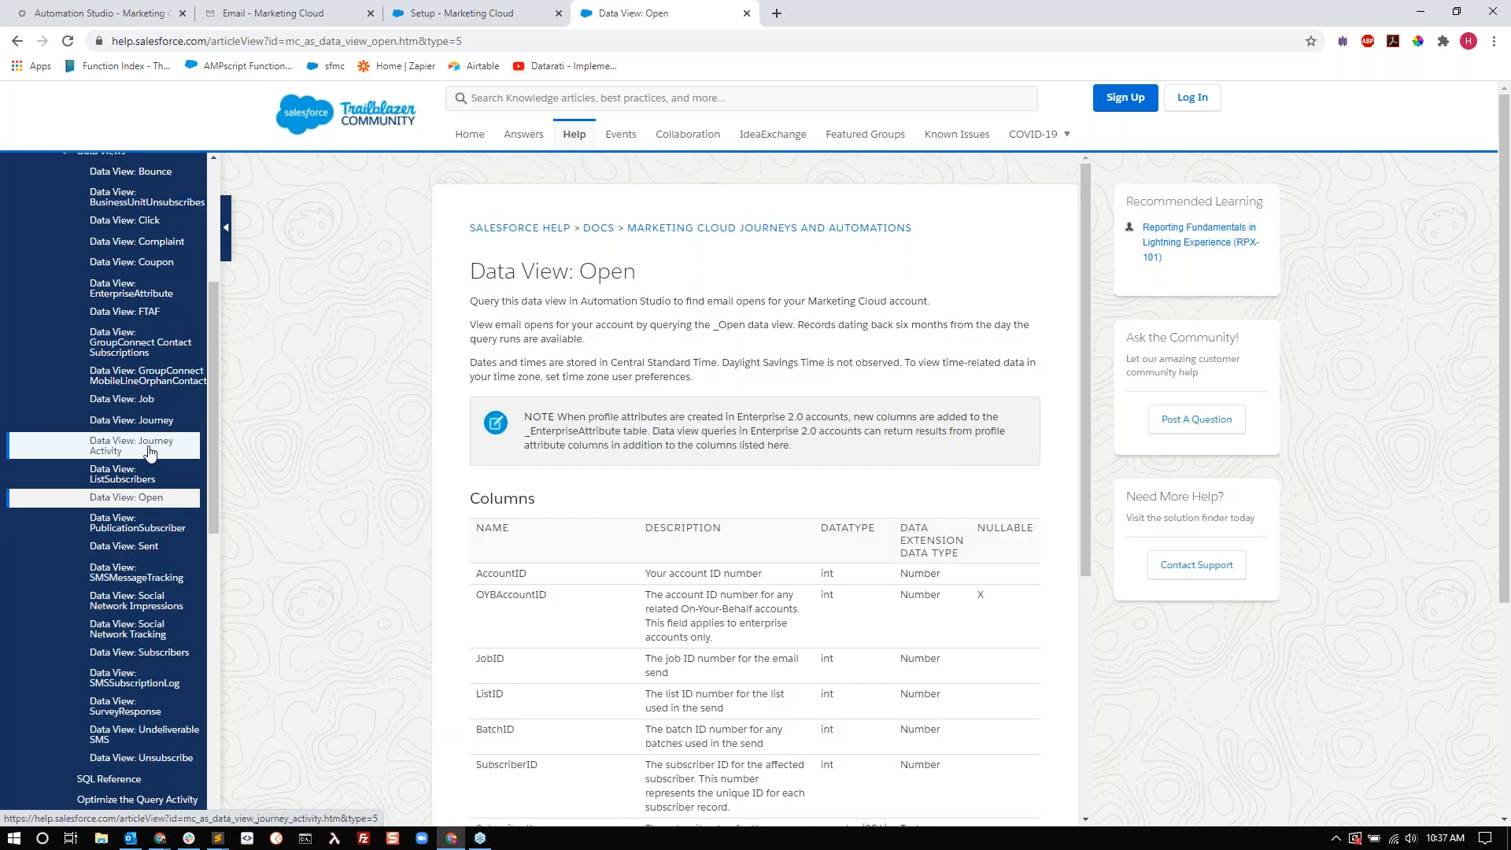
Review the Open data view's columns, and open the FTAF data view documentation to review its columns
{"action": "scroll", "coordinate": [551, 551], "scroll_direction": "down", "scroll_amount": 3}
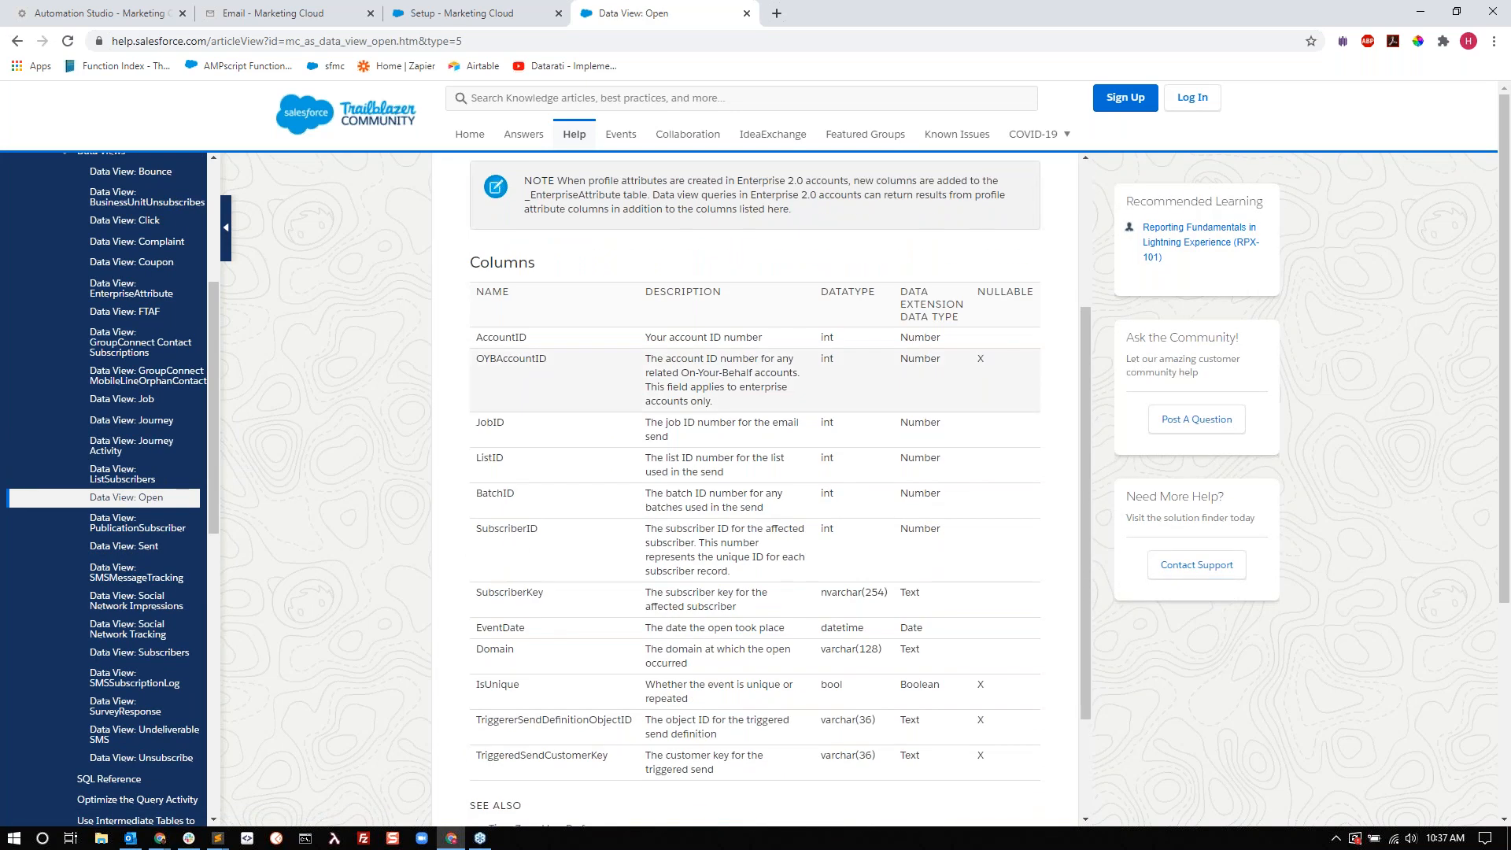
{"action": "scroll", "coordinate": [600, 364], "scroll_direction": "down", "scroll_amount": 1}
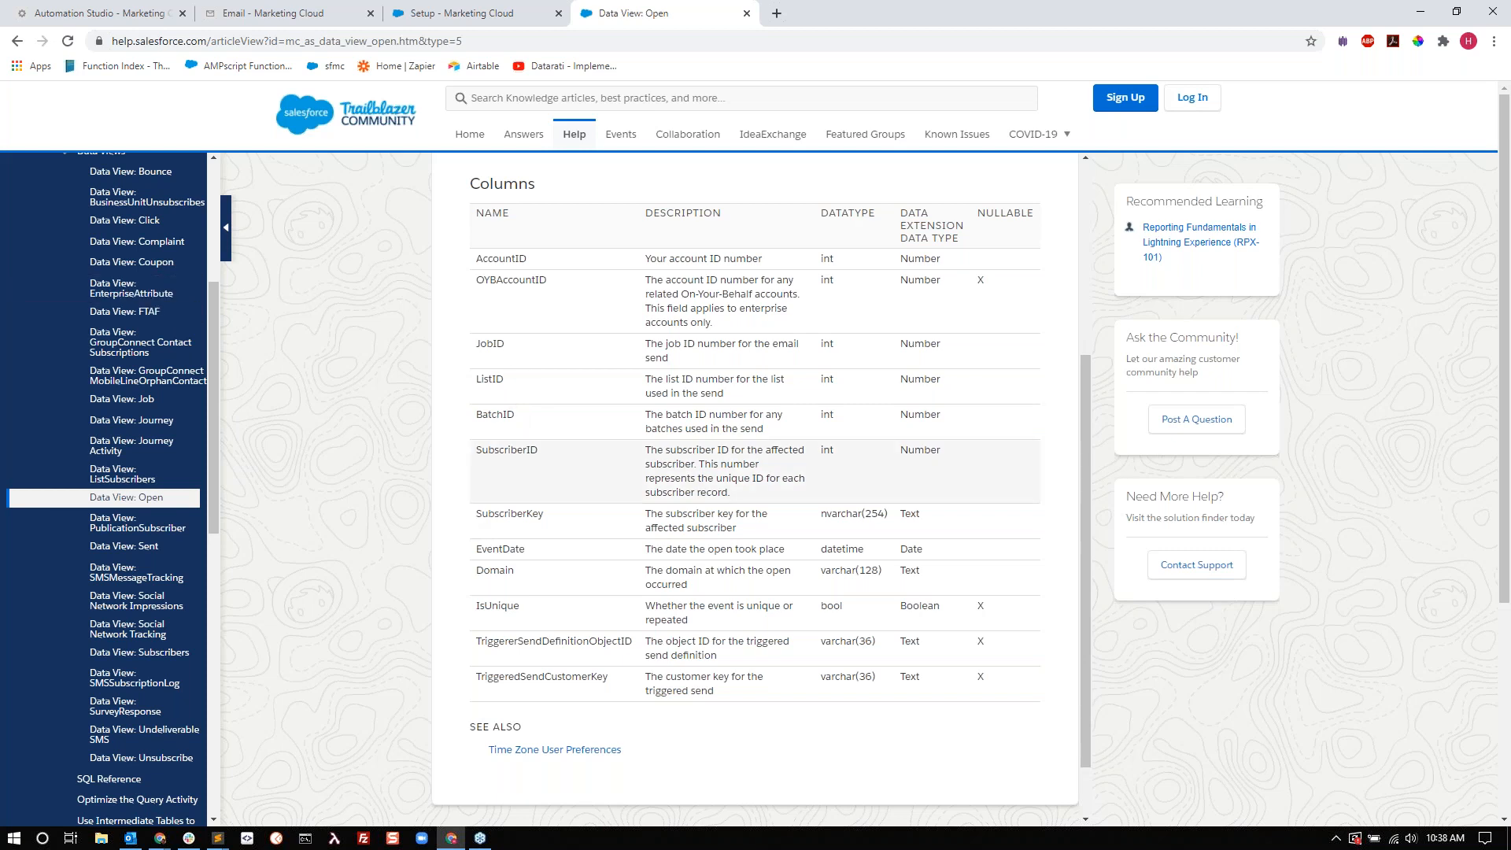
{"action": "left_click", "coordinate": [153, 313]}
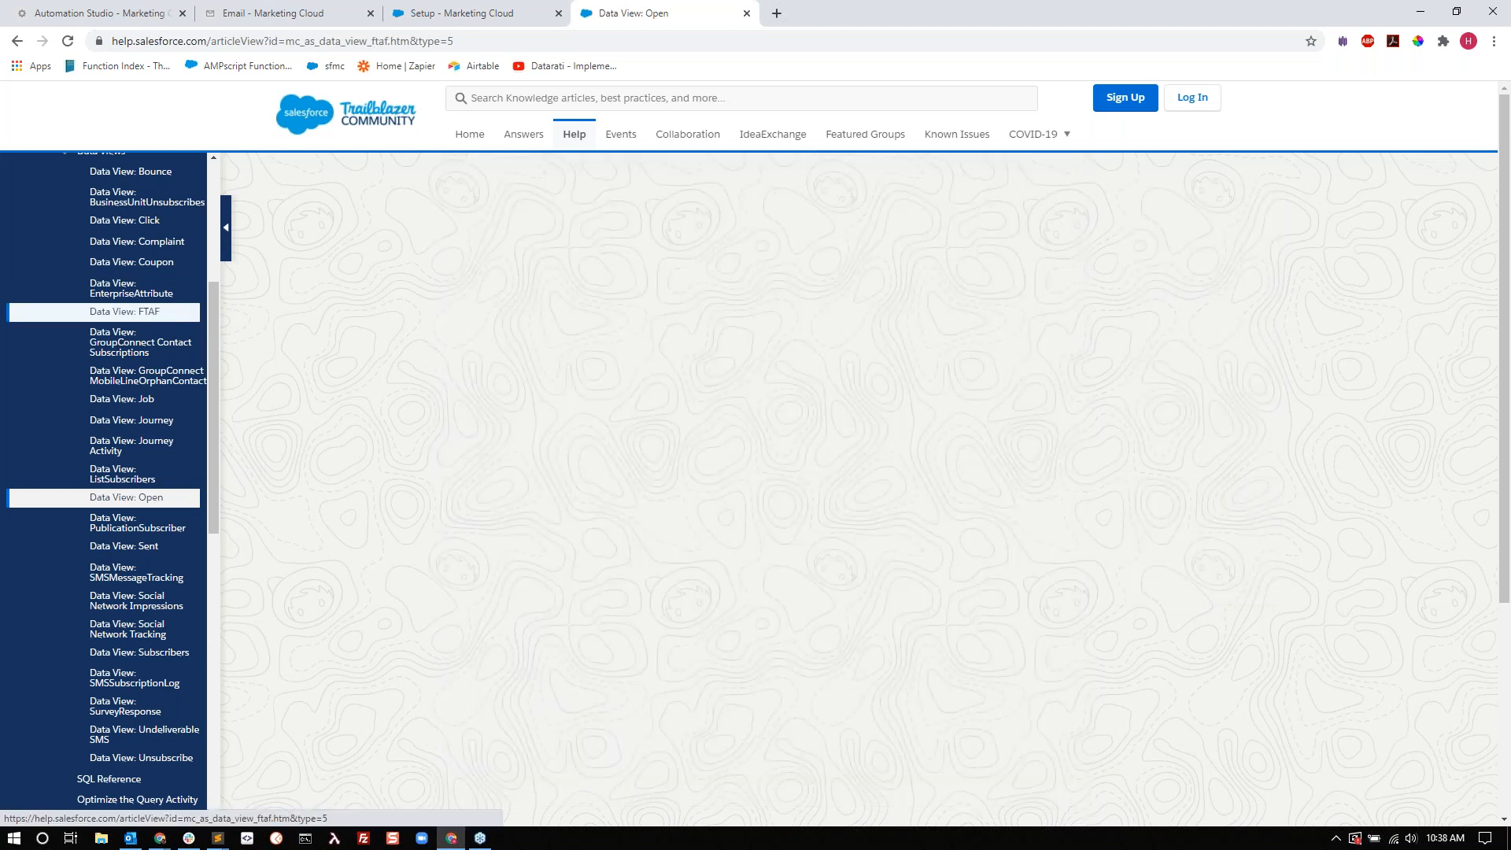
{"action": "scroll", "coordinate": [555, 399], "scroll_direction": "down", "scroll_amount": 5}
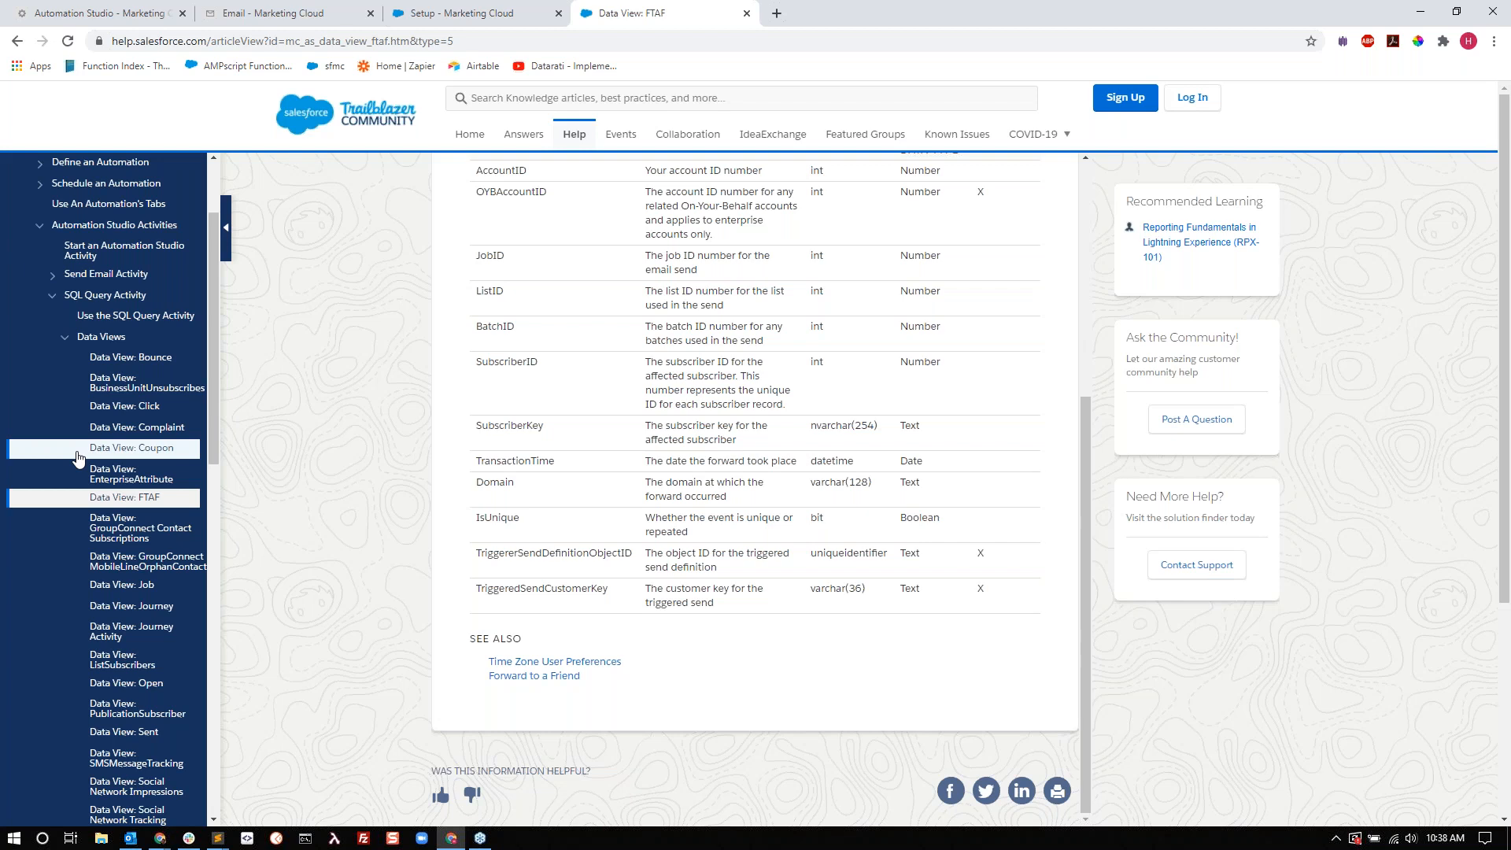
Look through the list of data views and highlight the BatchID and TriggeredSendCustomerKey fields in the FTAF columns
{"action": "scroll", "coordinate": [55, 488], "scroll_direction": "down", "scroll_amount": 1}
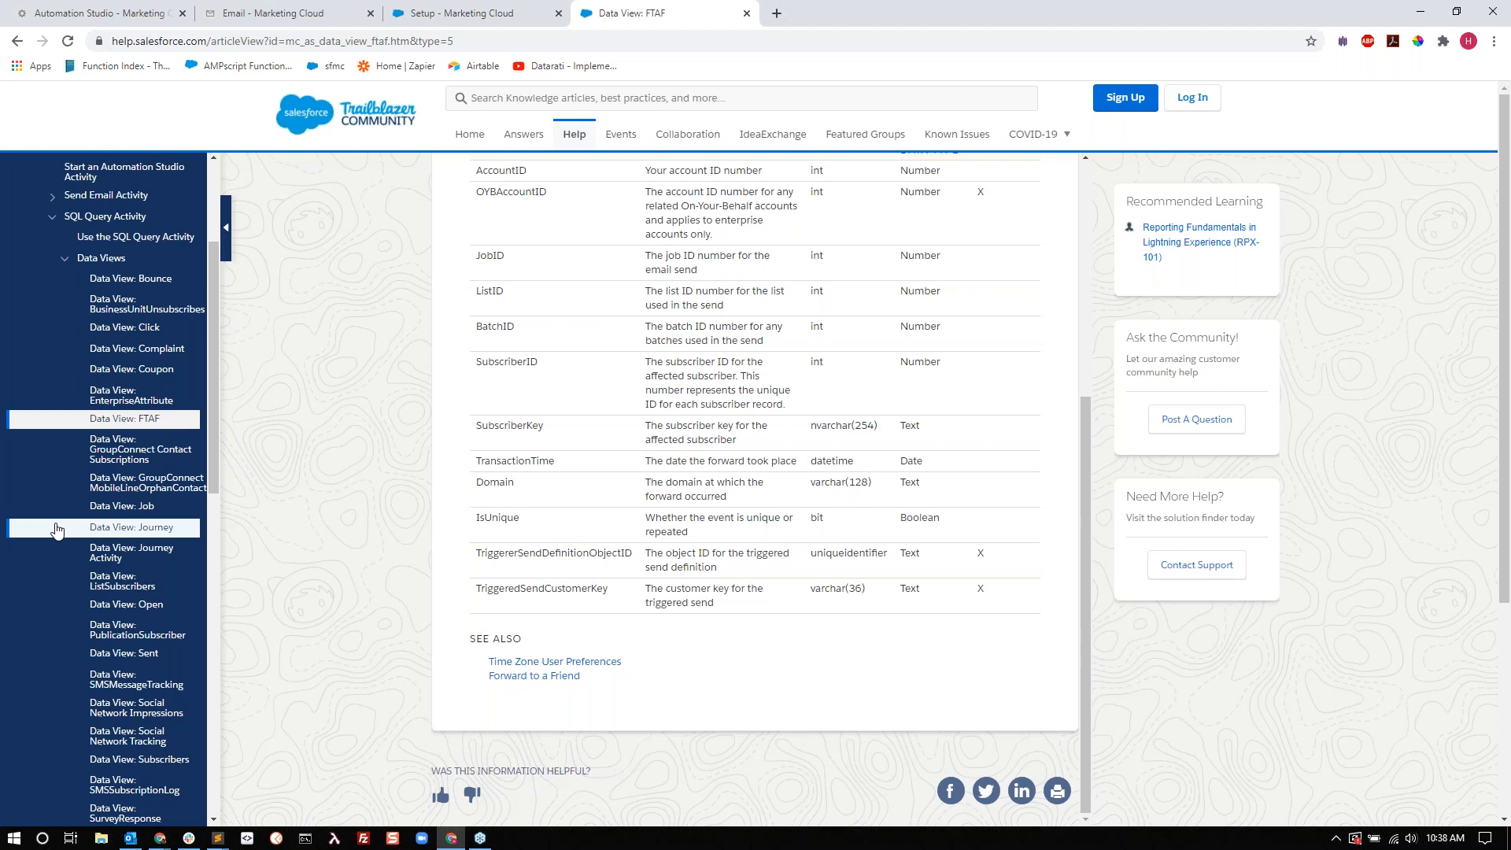
{"action": "scroll", "coordinate": [56, 532], "scroll_direction": "down", "scroll_amount": 1}
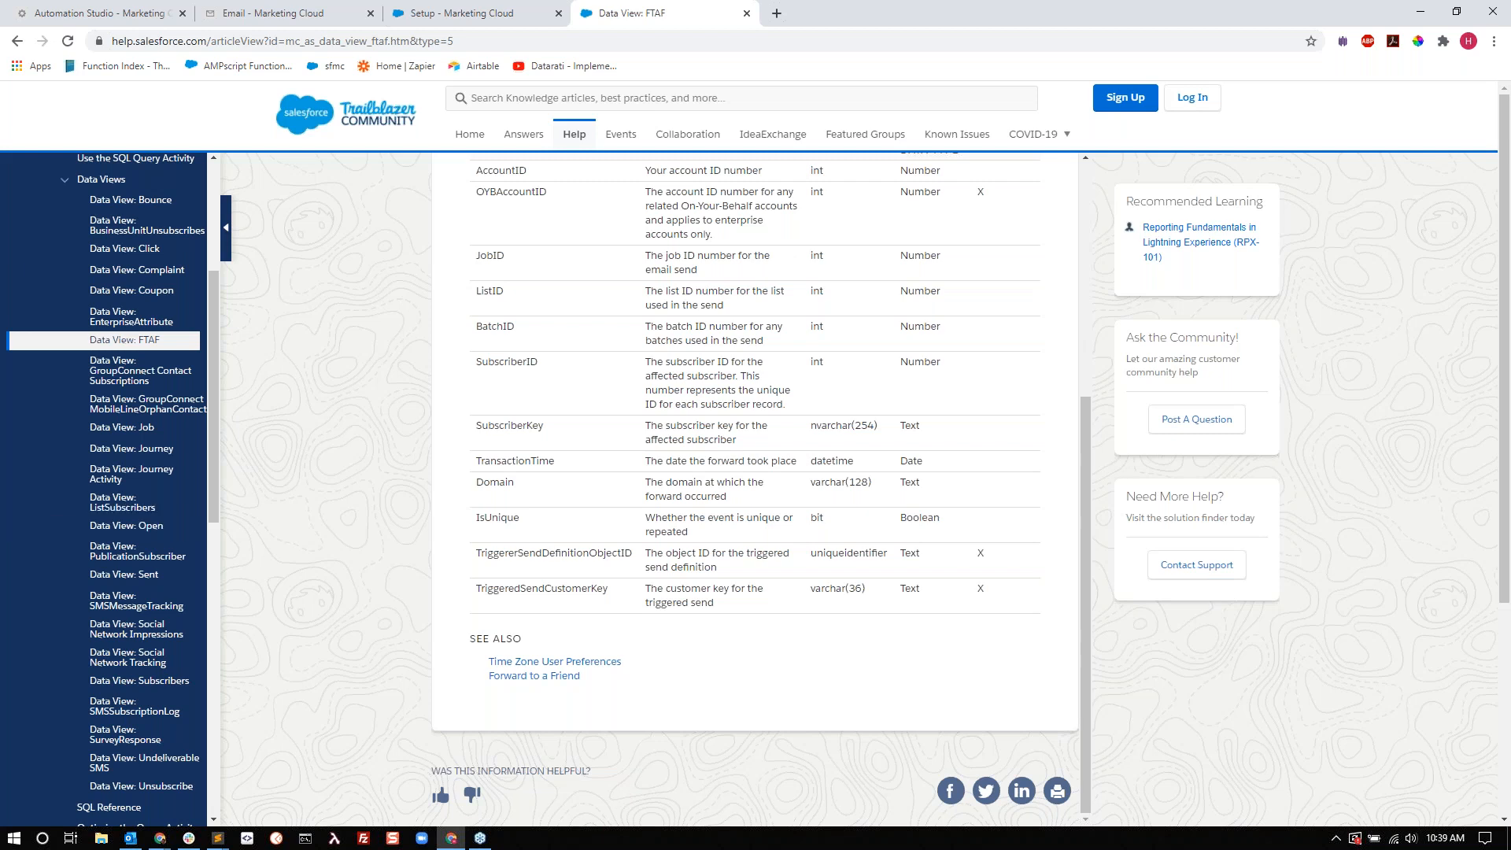
{"action": "key", "text": "alt+Tab"}
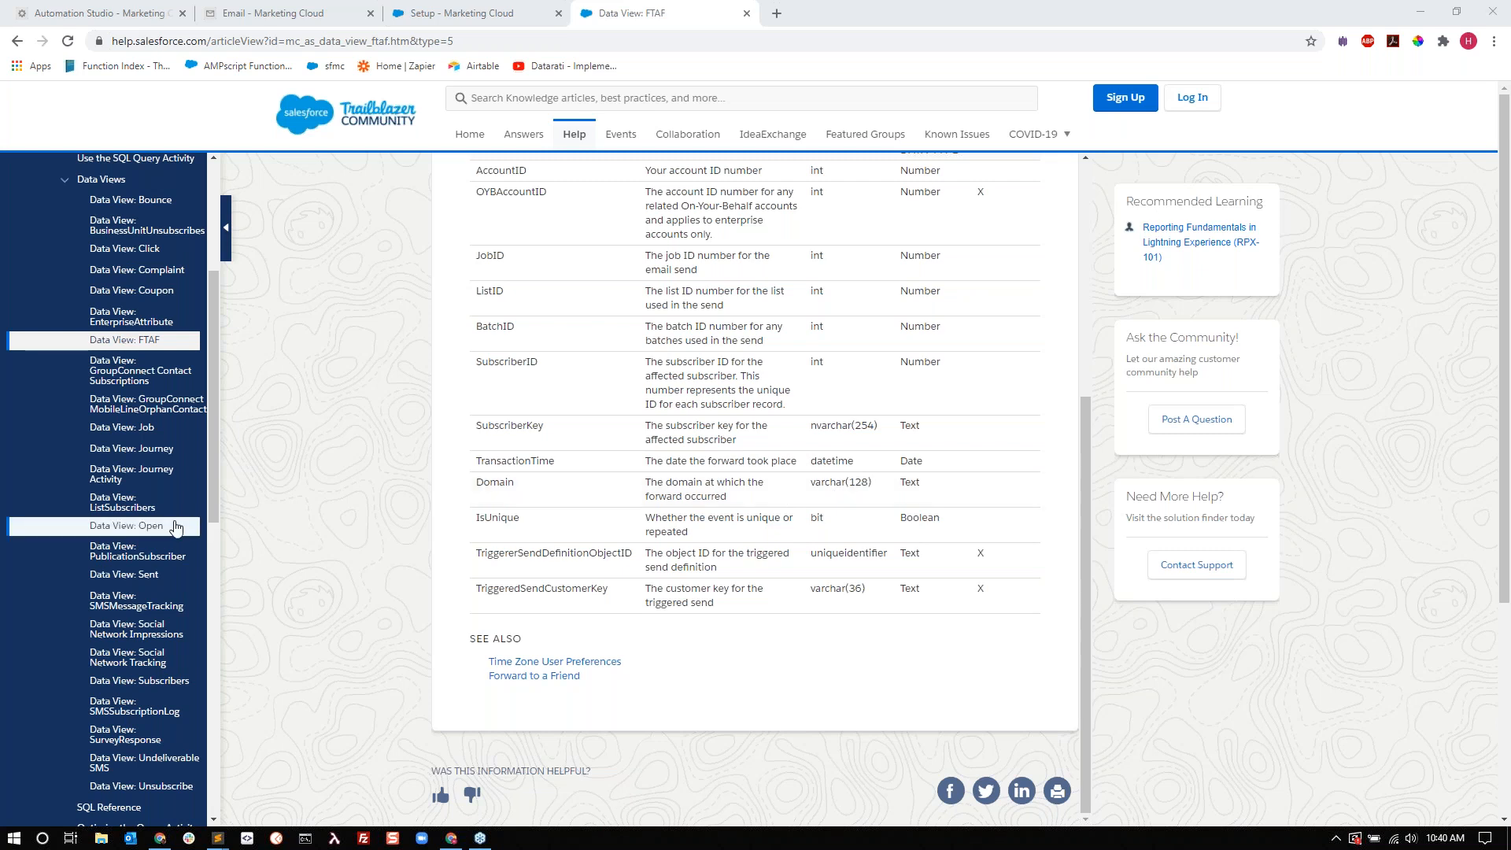
{"action": "scroll", "coordinate": [174, 527], "scroll_direction": "down", "scroll_amount": 2}
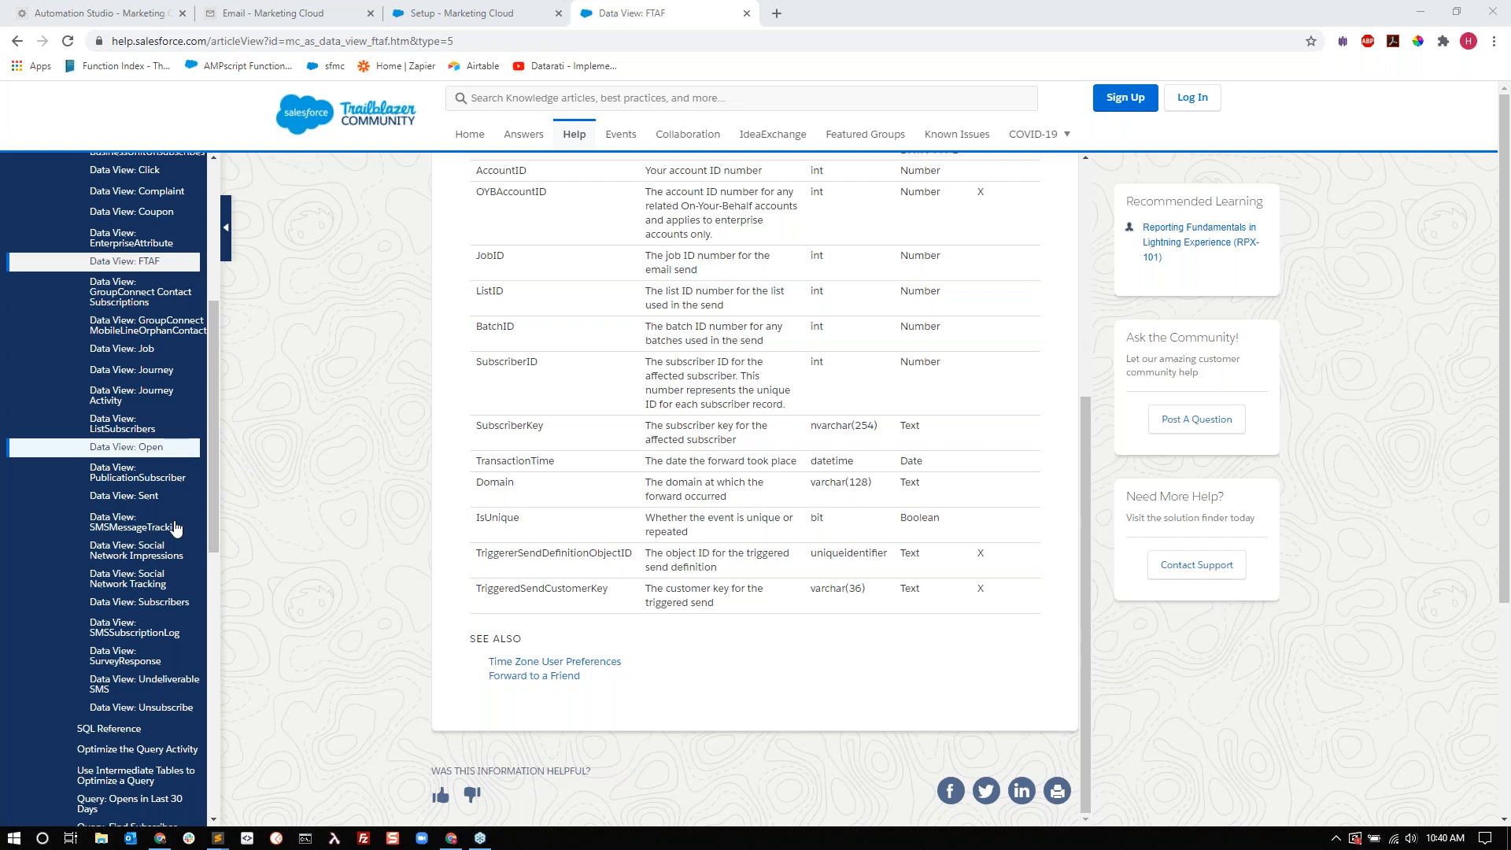
{"action": "mouse_move", "coordinate": [551, 331]}
{"action": "left_mouse_down"}
{"action": "mouse_move", "coordinate": [454, 326]}
{"action": "mouse_move", "coordinate": [527, 334]}
{"action": "mouse_move", "coordinate": [475, 329]}
{"action": "left_mouse_up"}
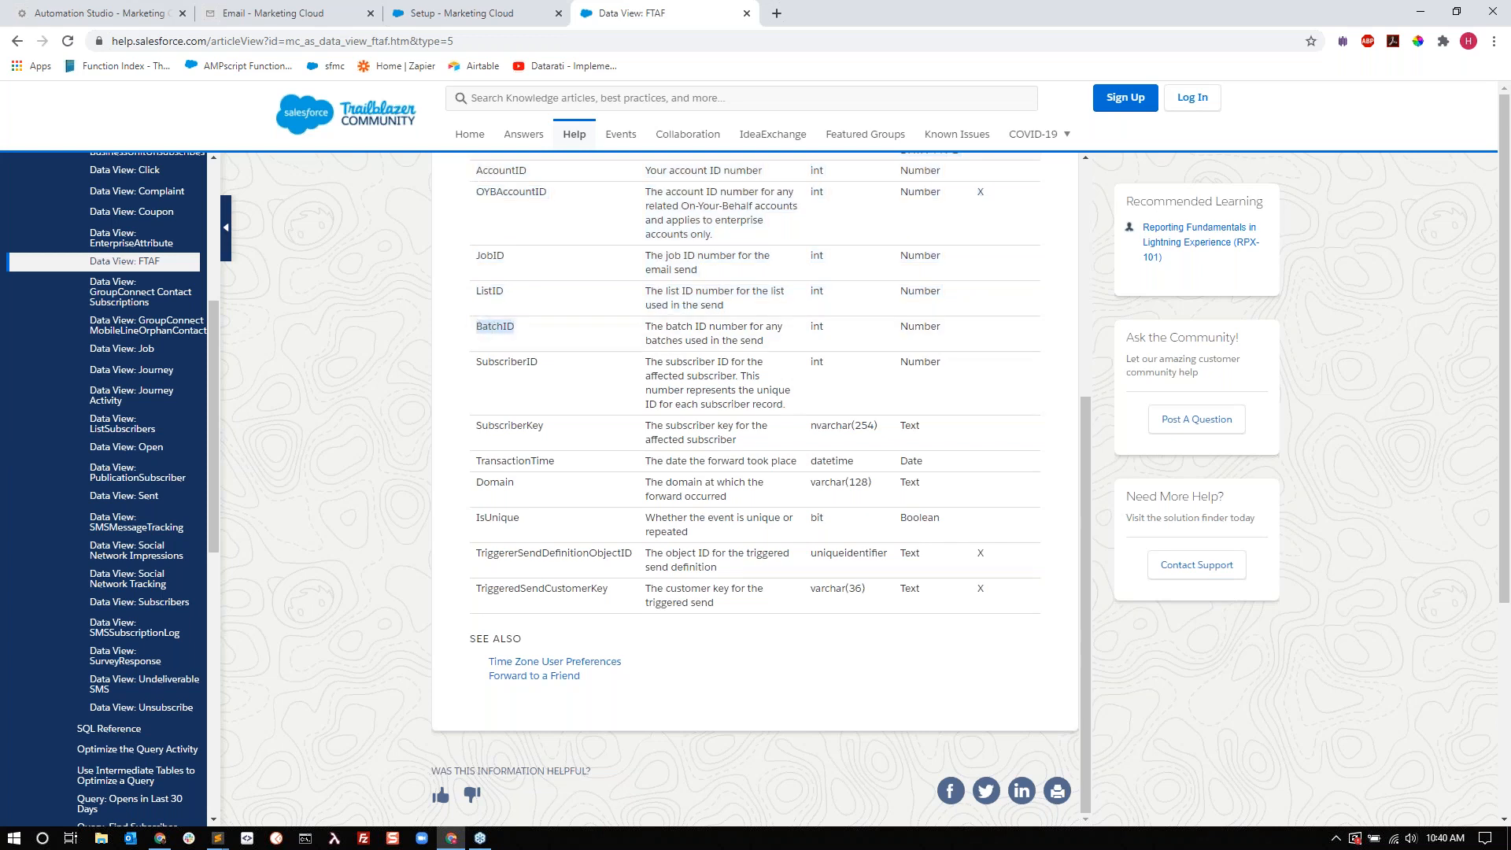
{"action": "left_click_drag", "start_coordinate": [617, 590], "coordinate": [475, 596]}
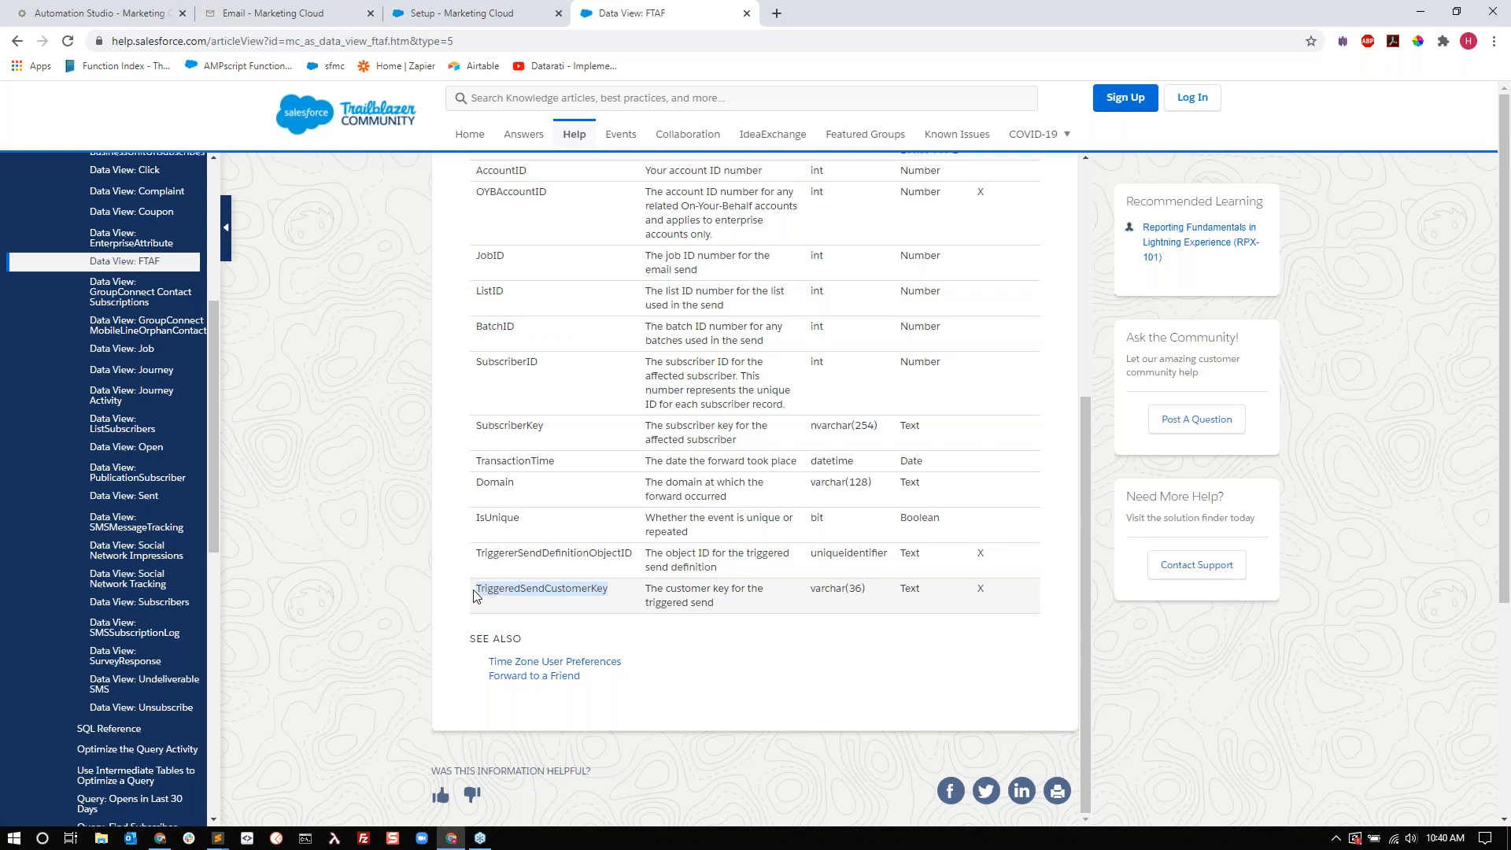
{"action": "left_click_drag", "start_coordinate": [536, 334], "coordinate": [478, 331]}
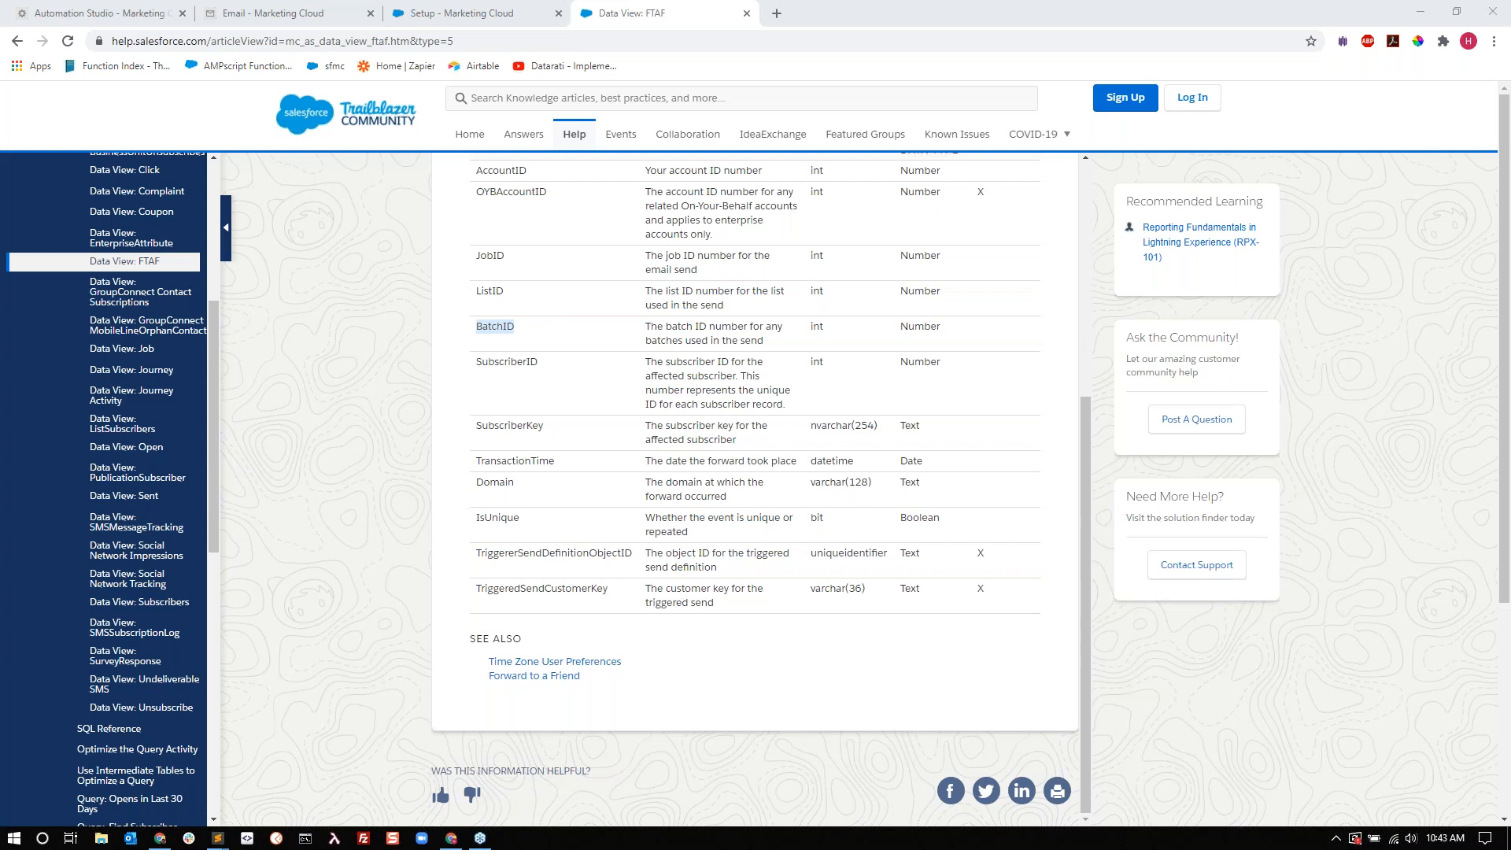
Review the run activity of the Query All Subs automation and the Interactions options in Email Studio
{"action": "left_click", "coordinate": [74, 17]}
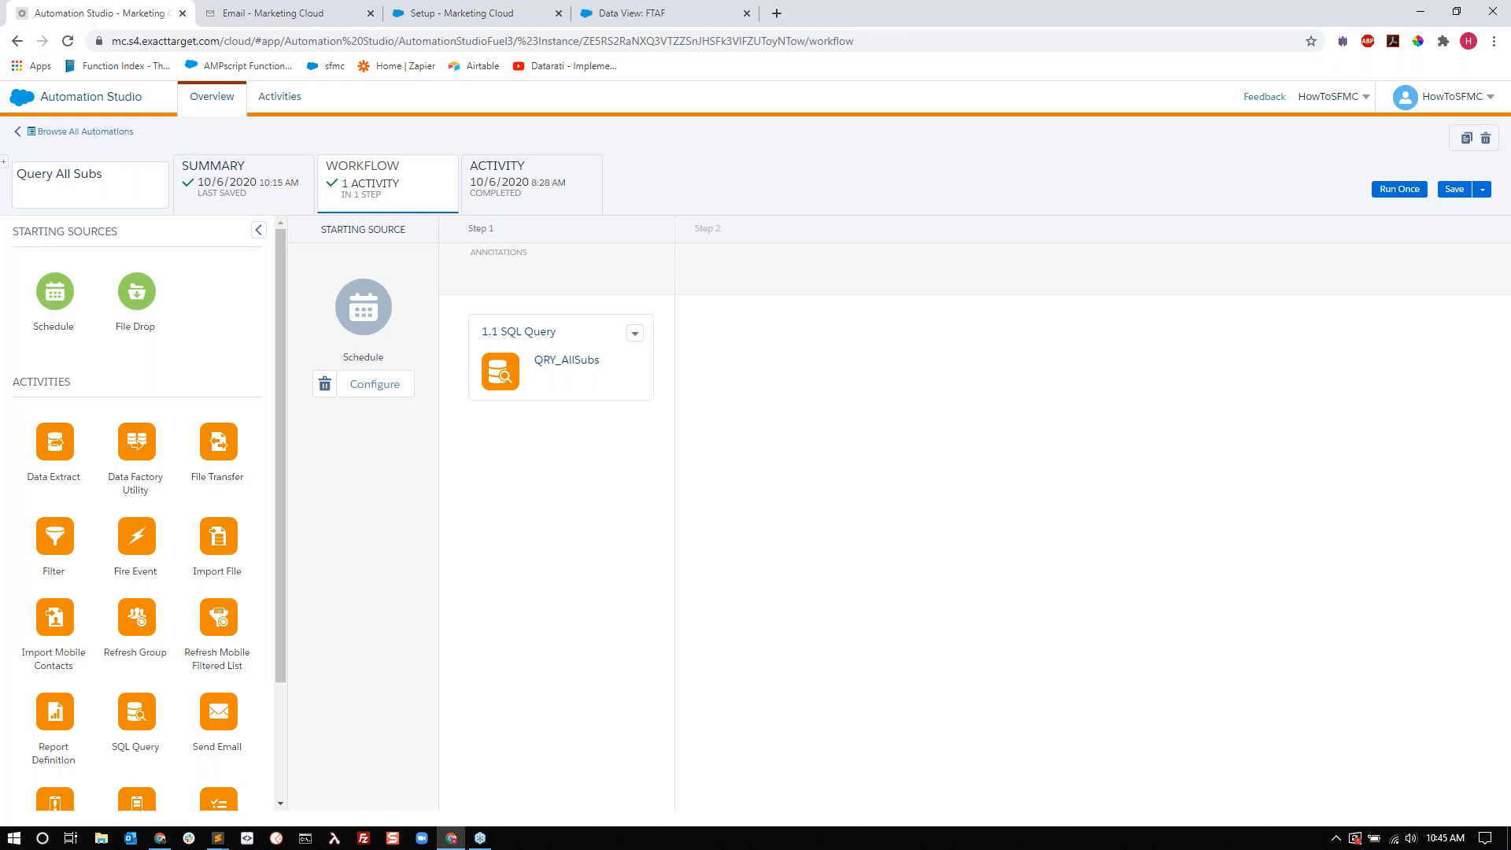
{"action": "left_click", "coordinate": [541, 189]}
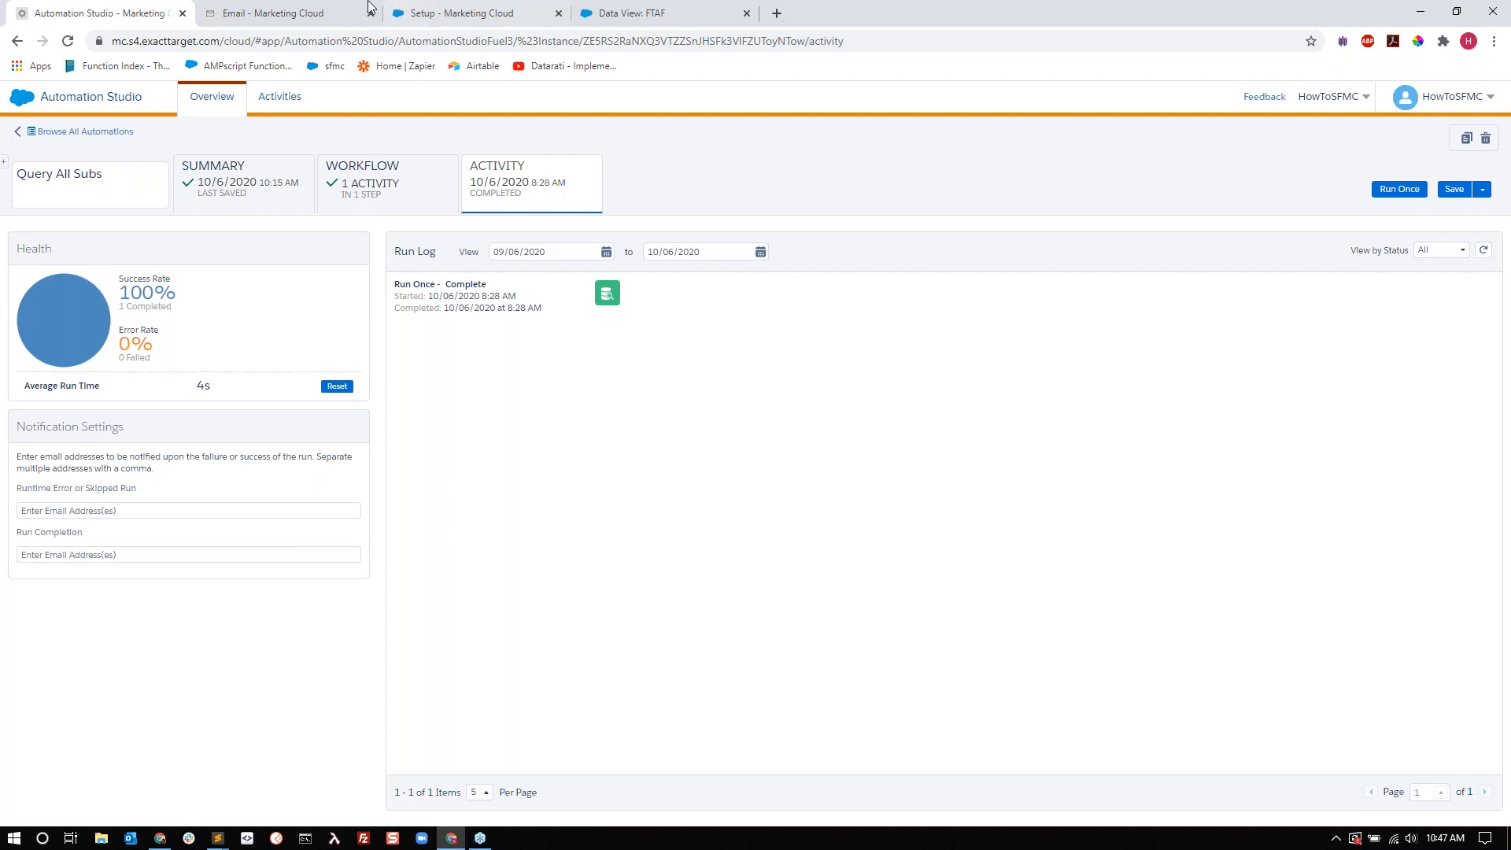
{"action": "left_click", "coordinate": [305, 13]}
{"action": "mouse_move", "coordinate": [399, 111]}
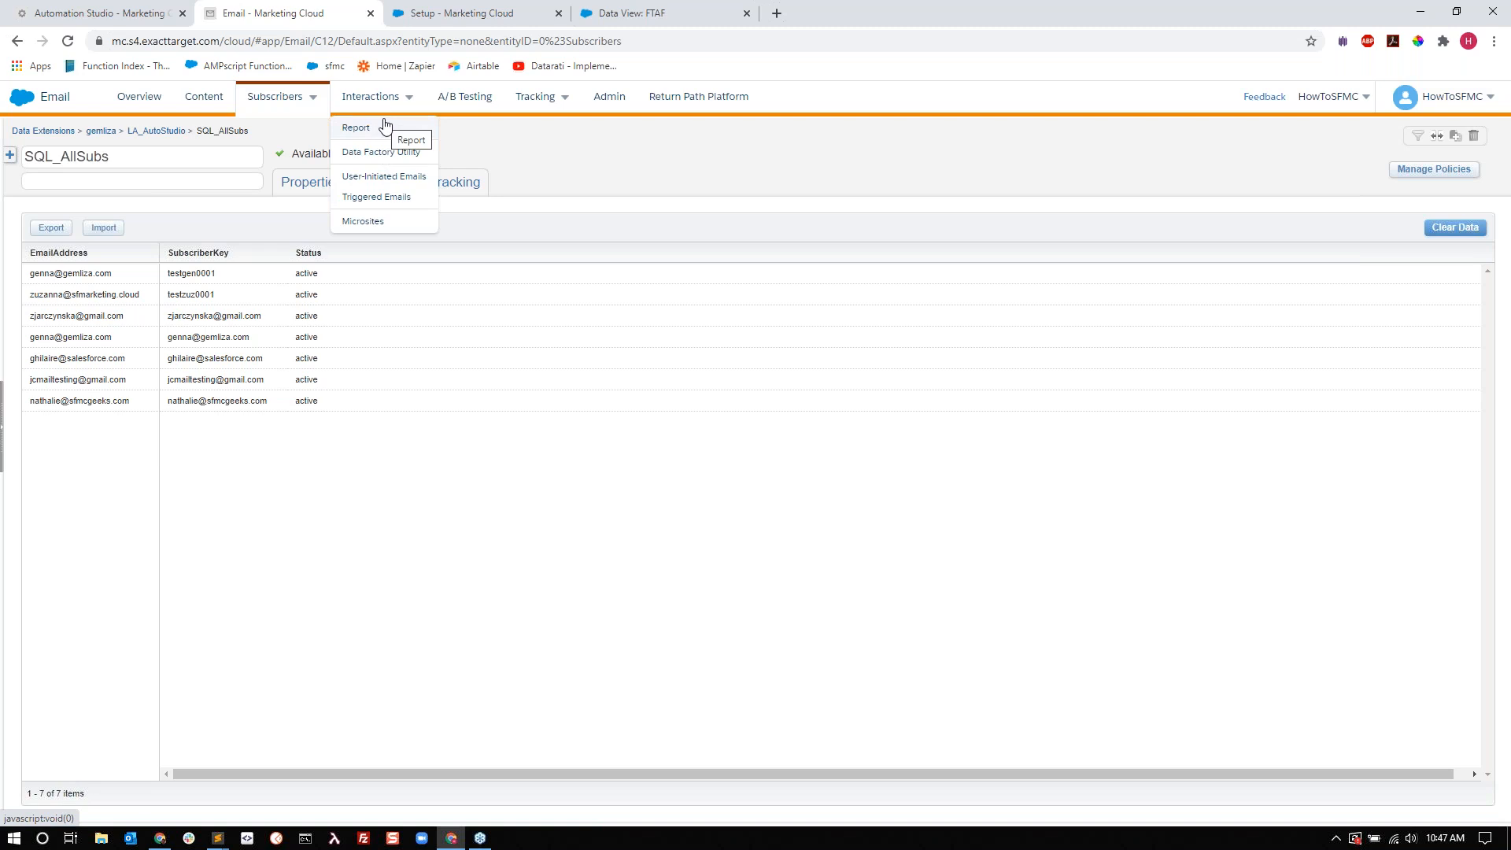
Add an Import File activity as step 2 of the Query All Subs workflow, view its available definitions and discard the changes
{"action": "left_click", "coordinate": [52, 12]}
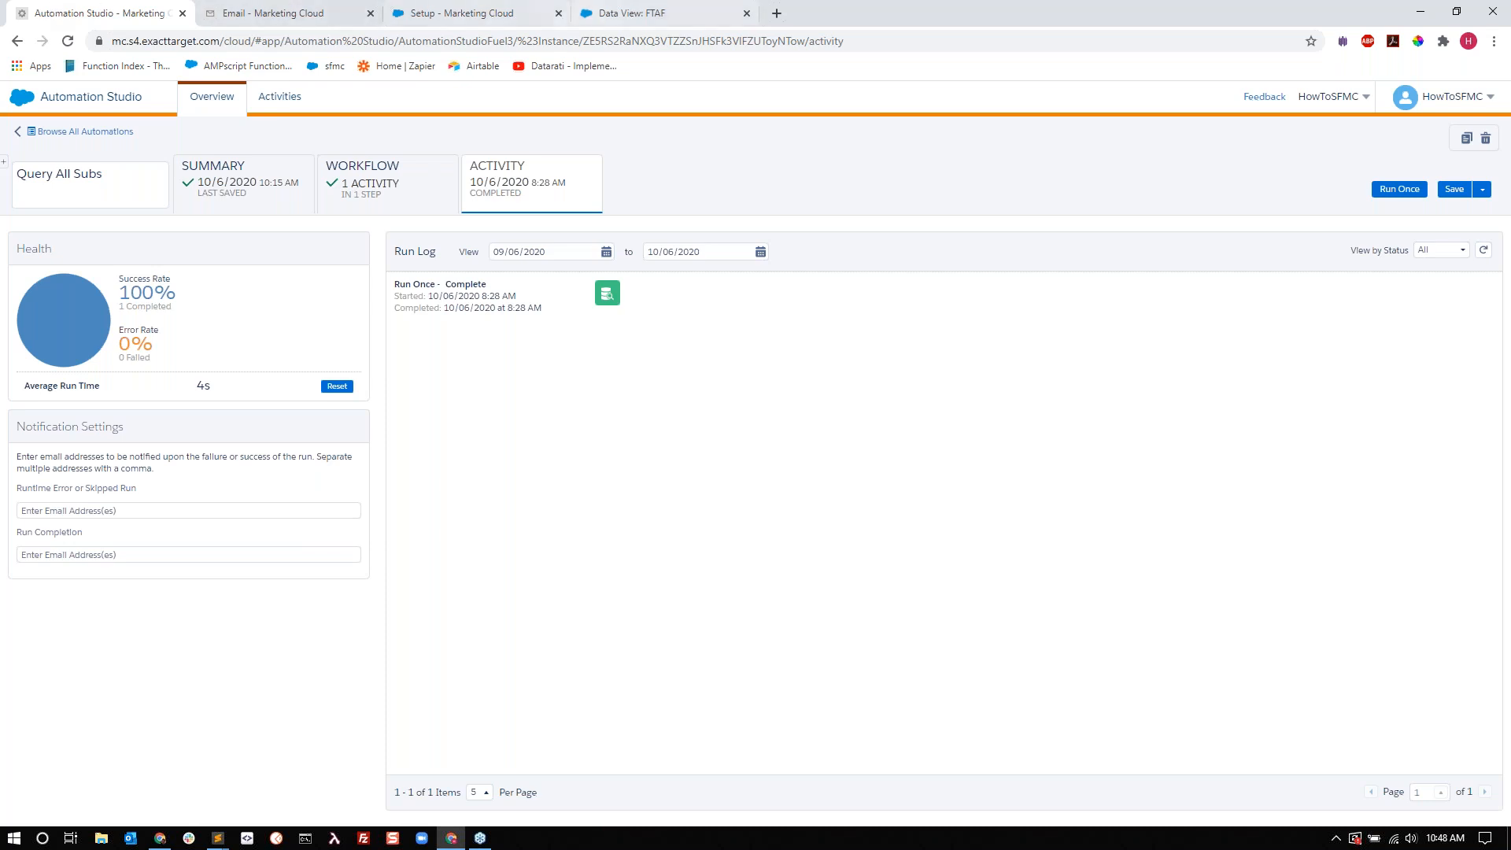
{"action": "left_click", "coordinate": [375, 169]}
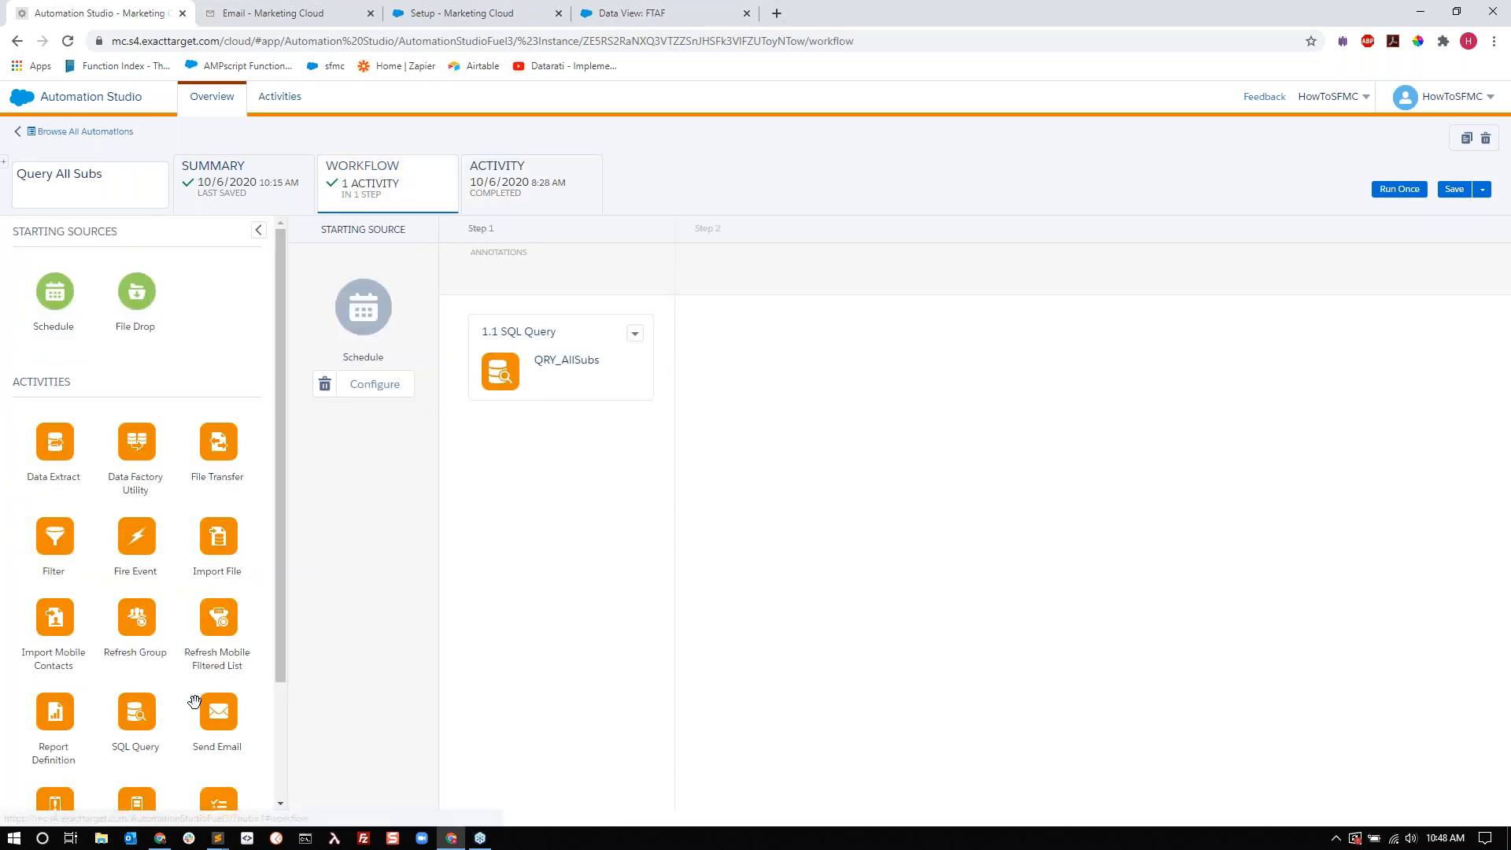
{"action": "scroll", "coordinate": [194, 702], "scroll_direction": "down", "scroll_amount": 3}
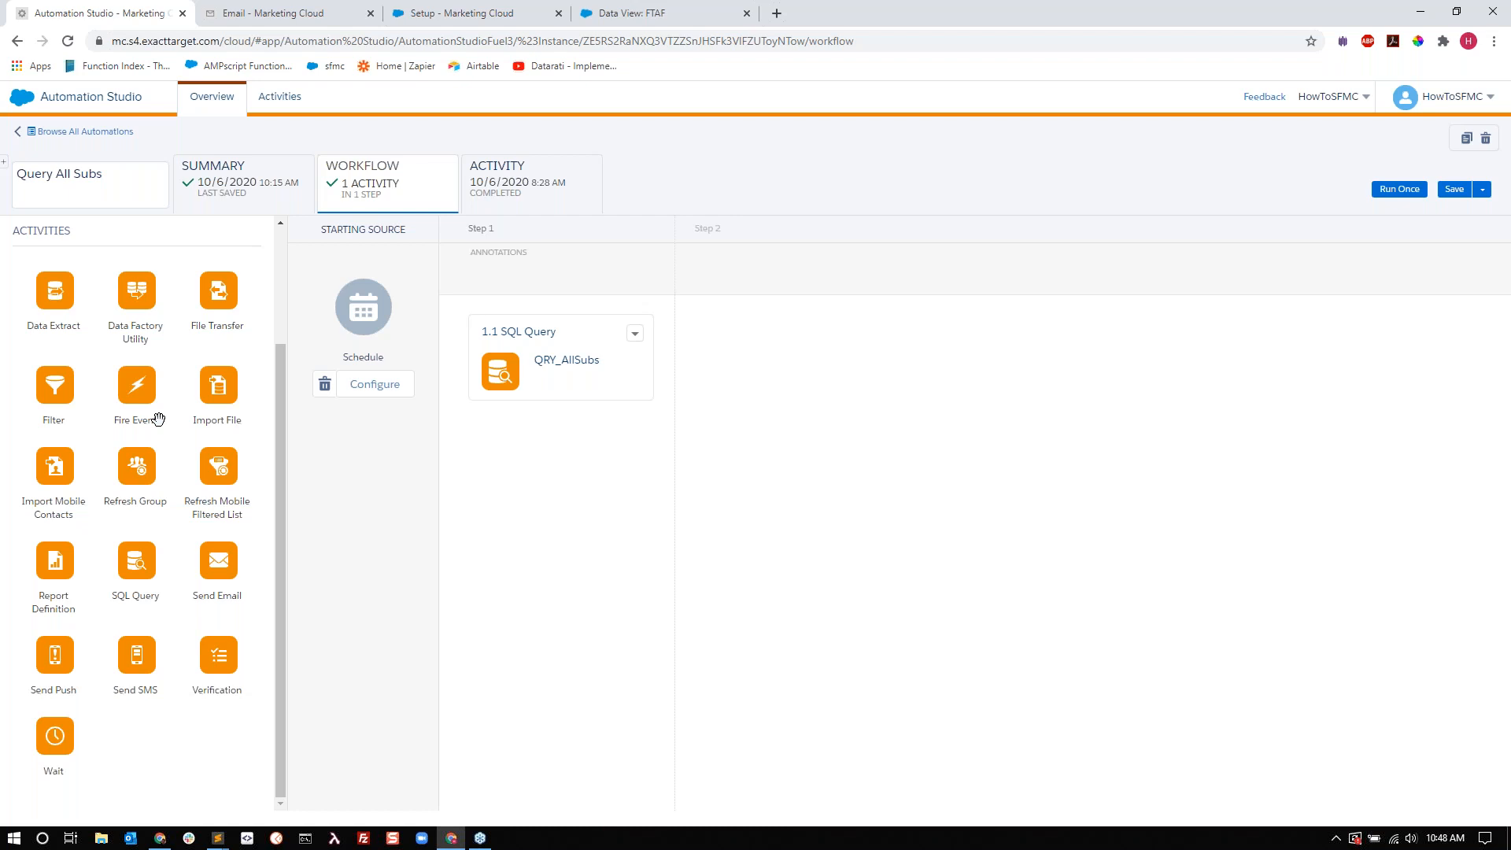
{"action": "left_click_drag", "start_coordinate": [224, 386], "coordinate": [787, 370]}
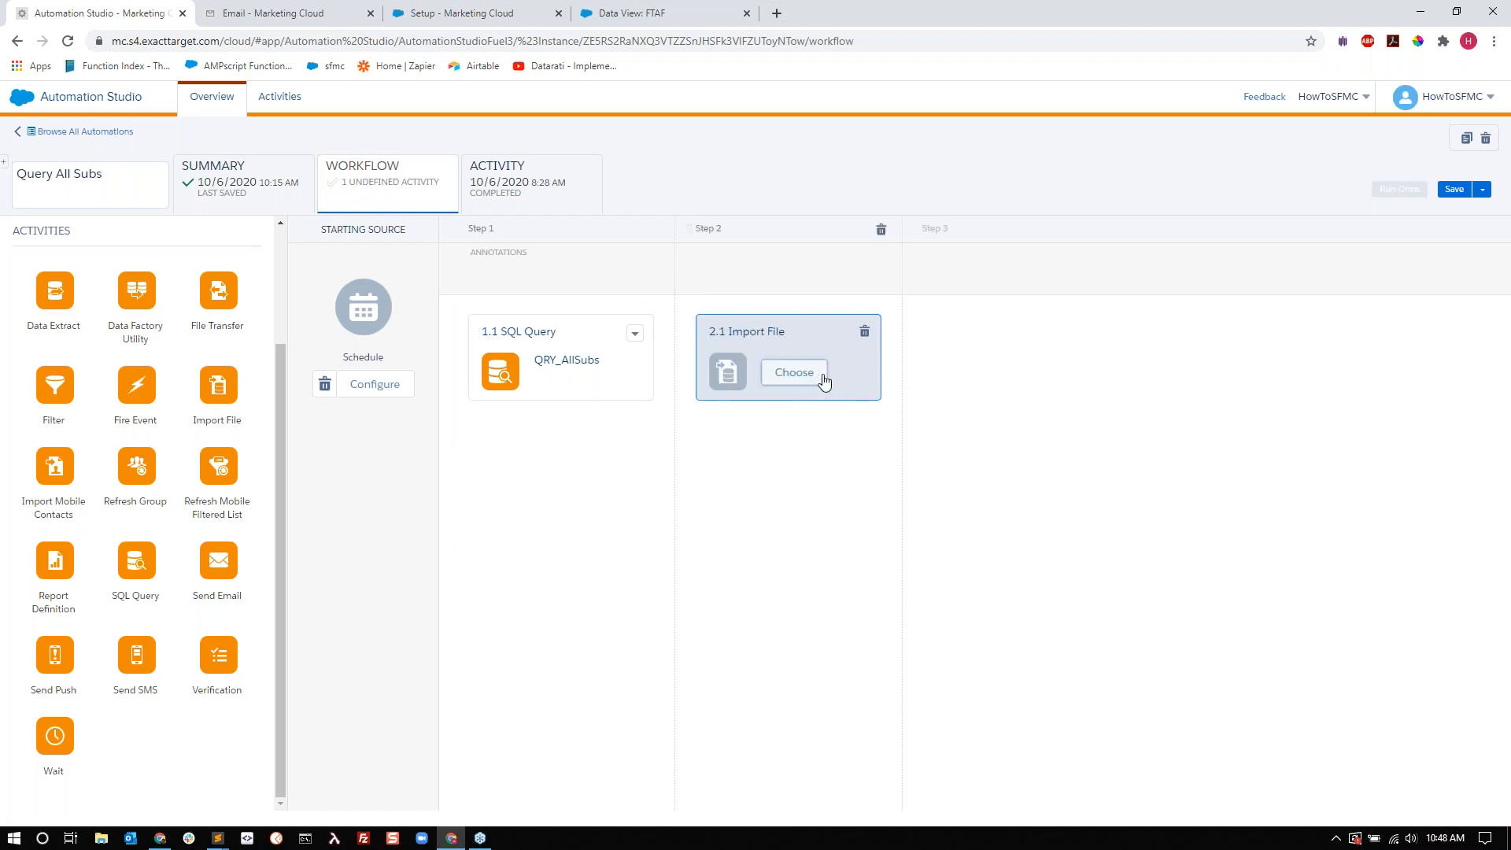
{"action": "left_click", "coordinate": [794, 373]}
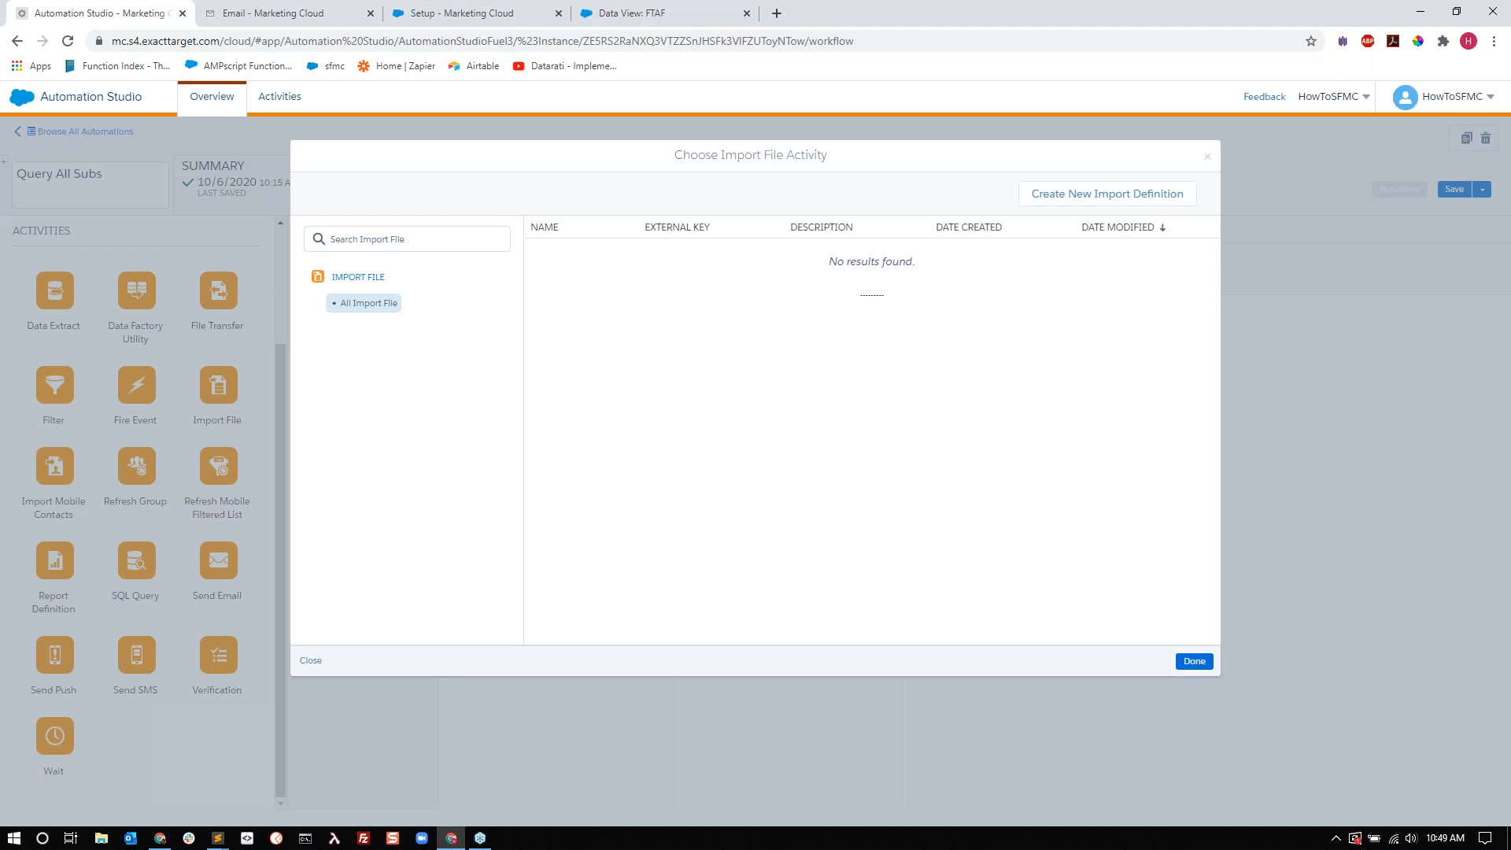
{"action": "left_click", "coordinate": [1208, 157]}
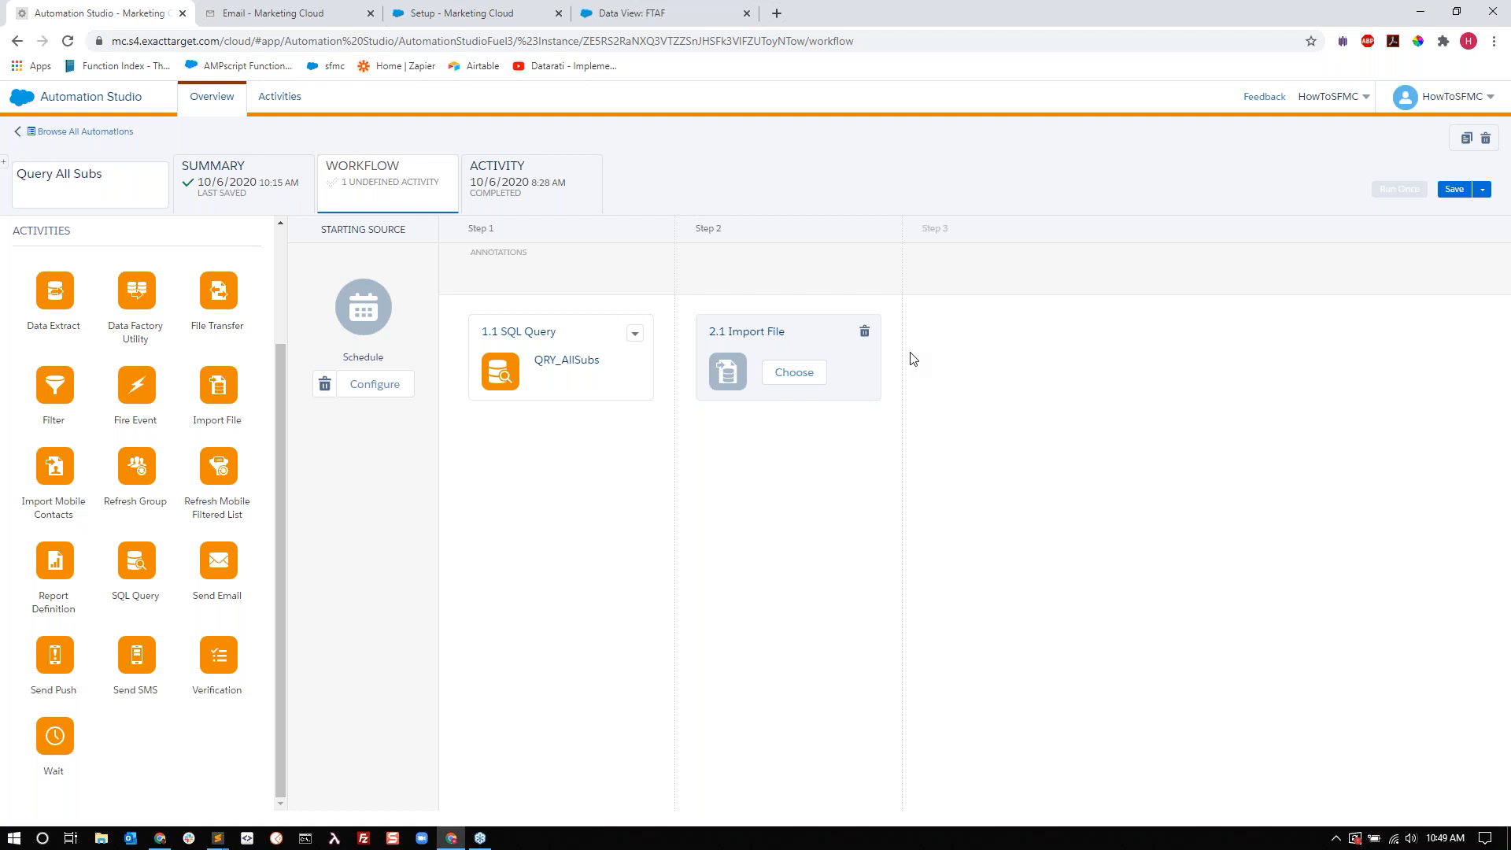
{"action": "left_click", "coordinate": [284, 110]}
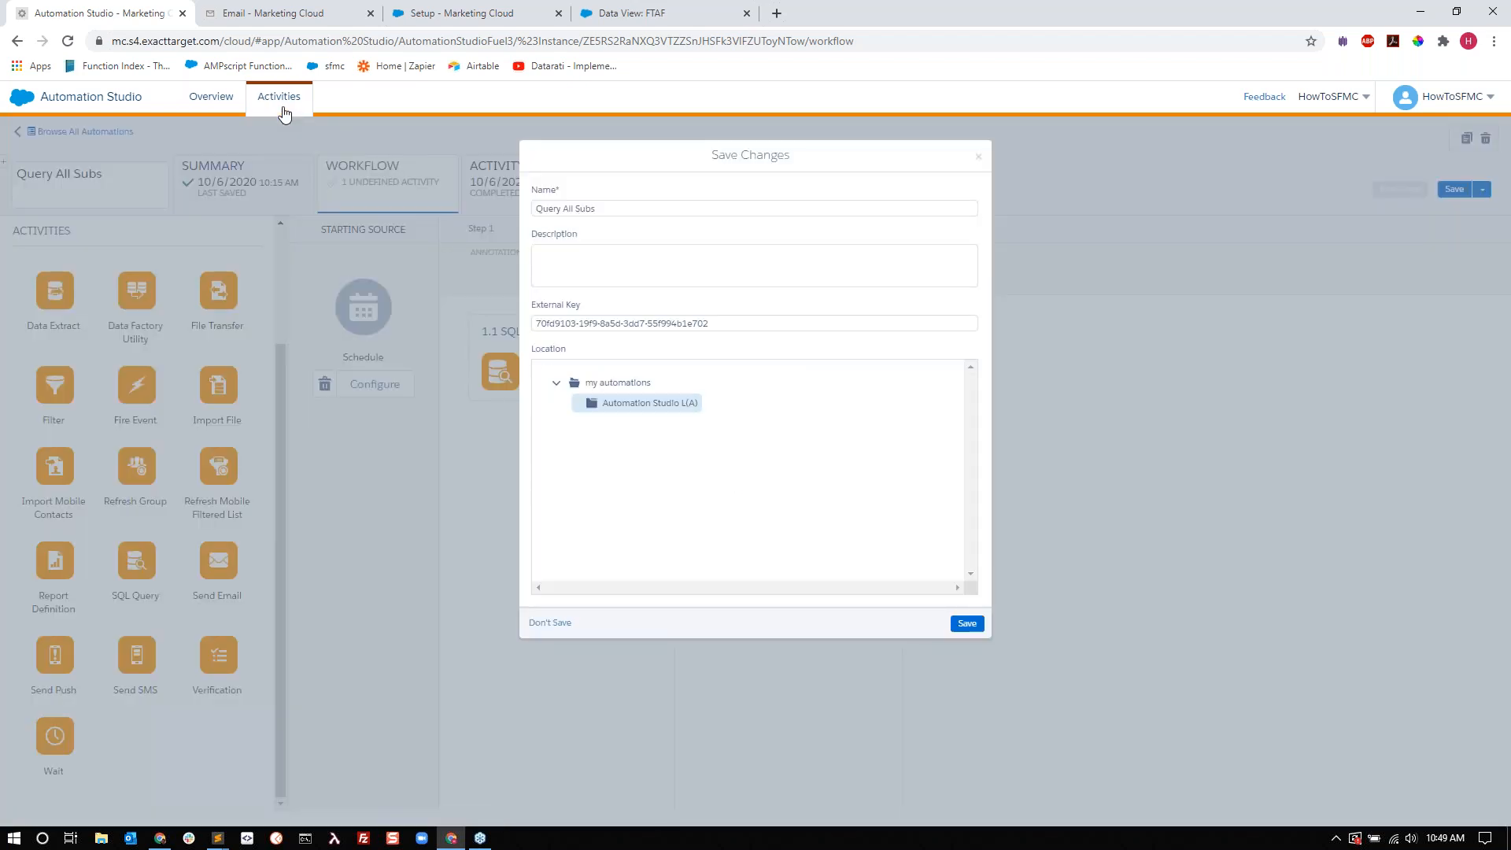
{"action": "left_click", "coordinate": [544, 625]}
Open the Automation Studio activities list and show all Import File activities
{"action": "left_click", "coordinate": [268, 101]}
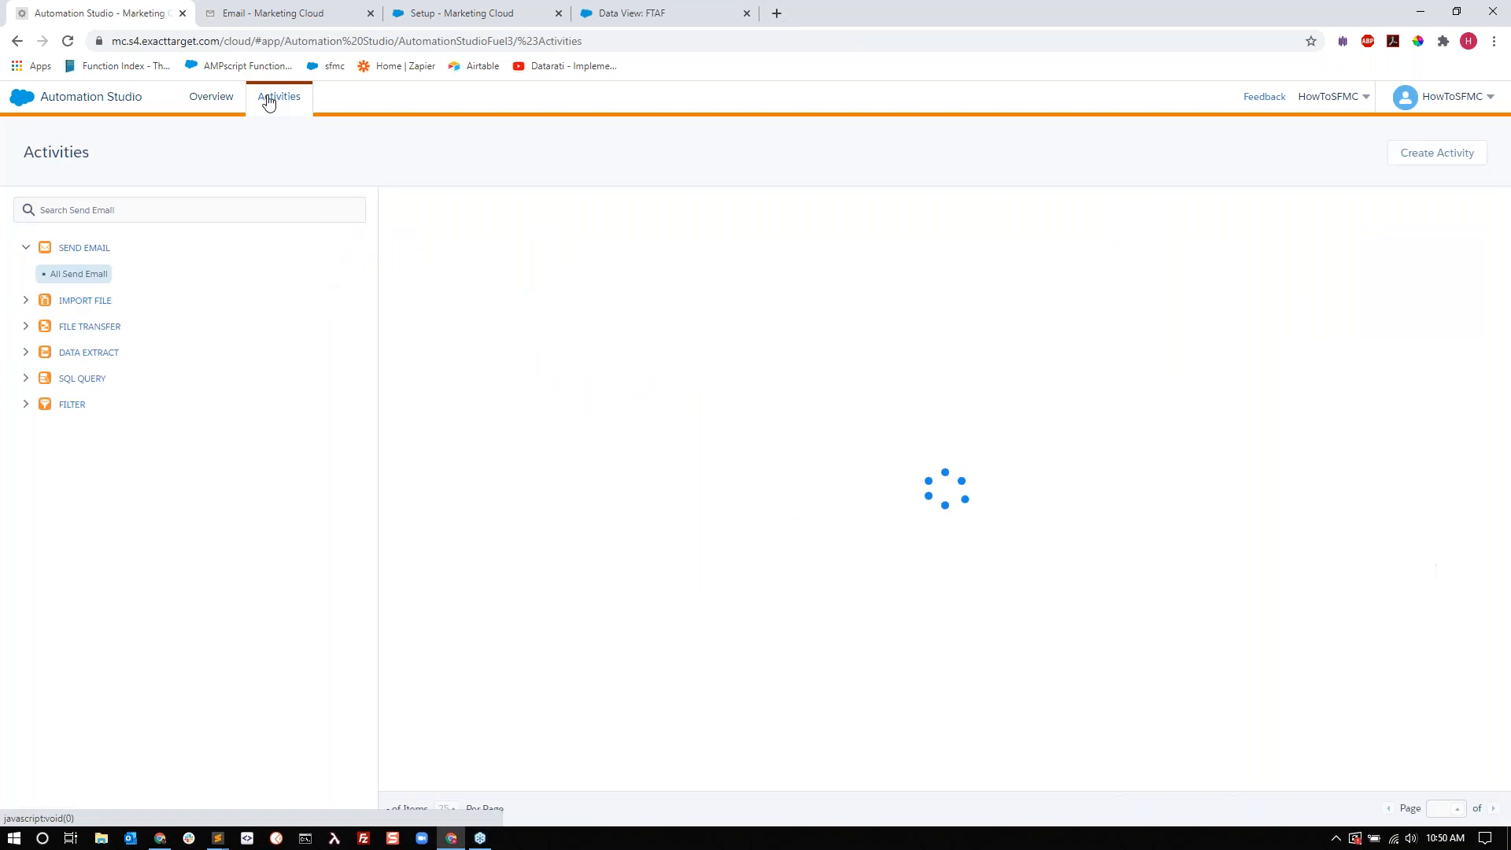
{"action": "left_click", "coordinate": [25, 329]}
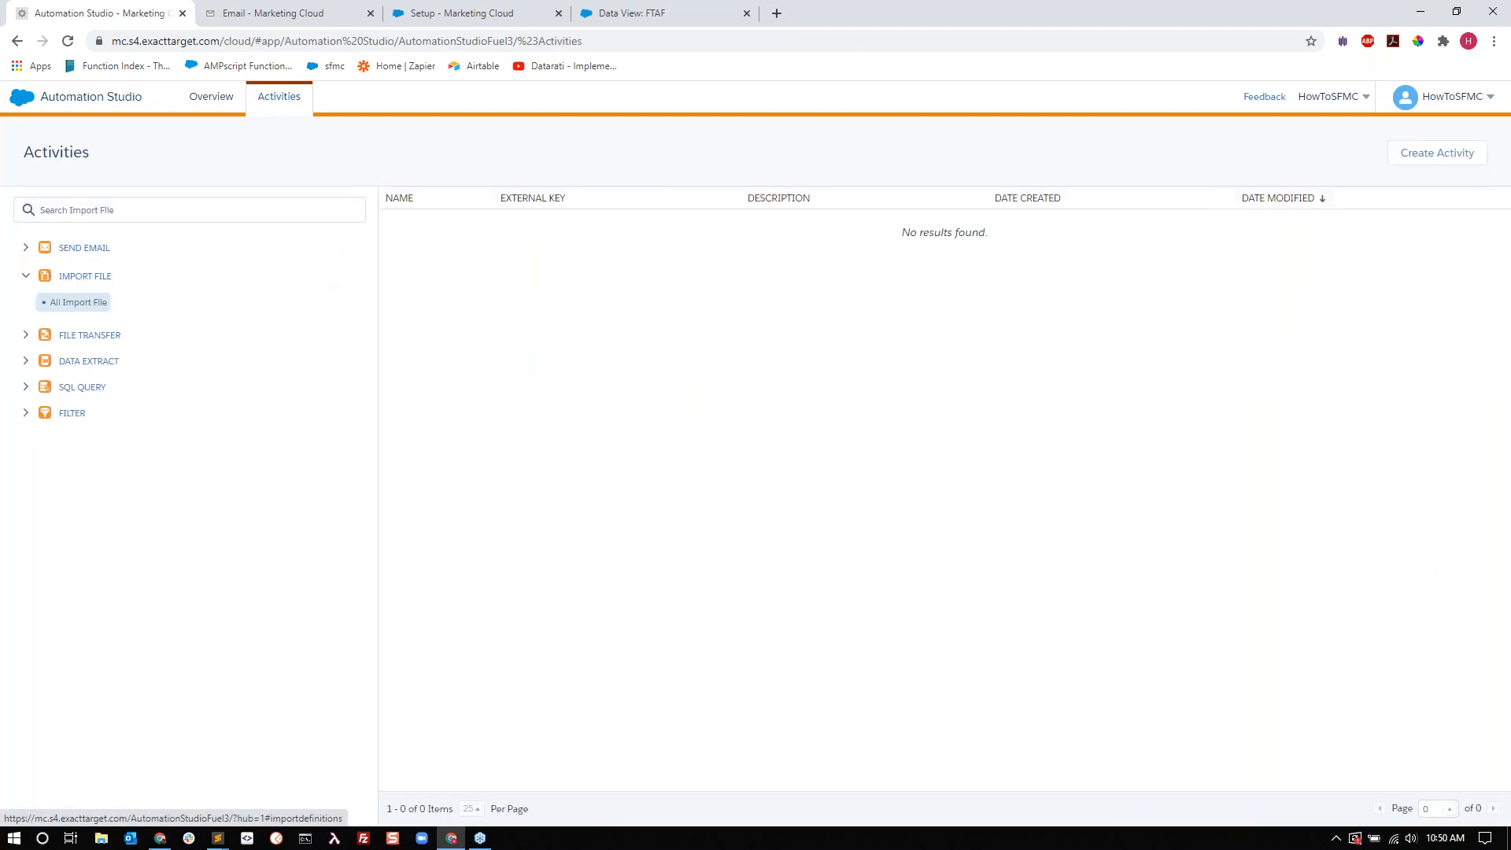
{"action": "left_click", "coordinate": [97, 307]}
{"action": "right_click", "coordinate": [97, 307]}
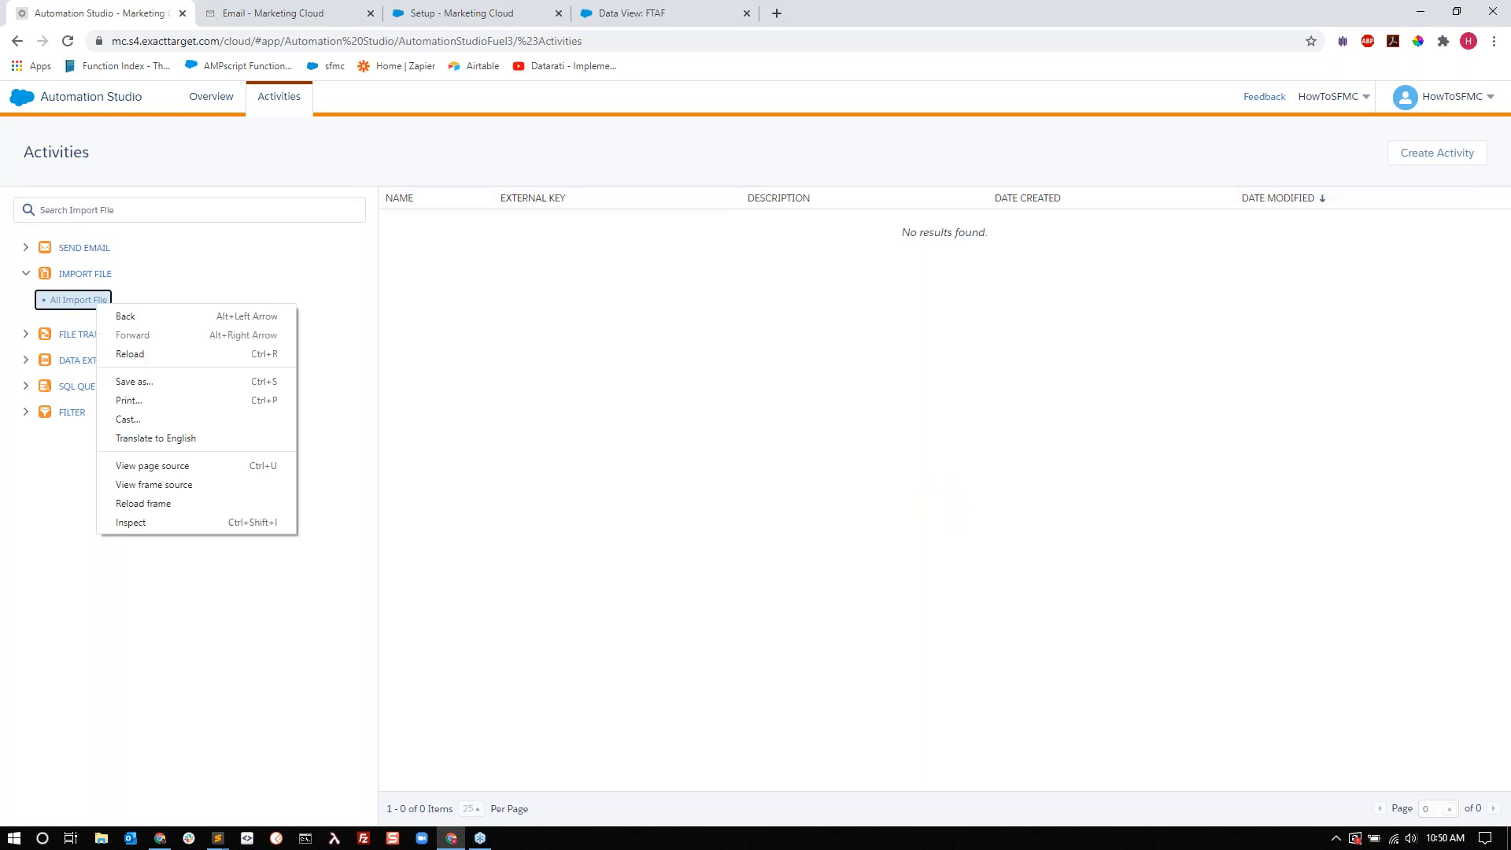
{"action": "left_click", "coordinate": [171, 282]}
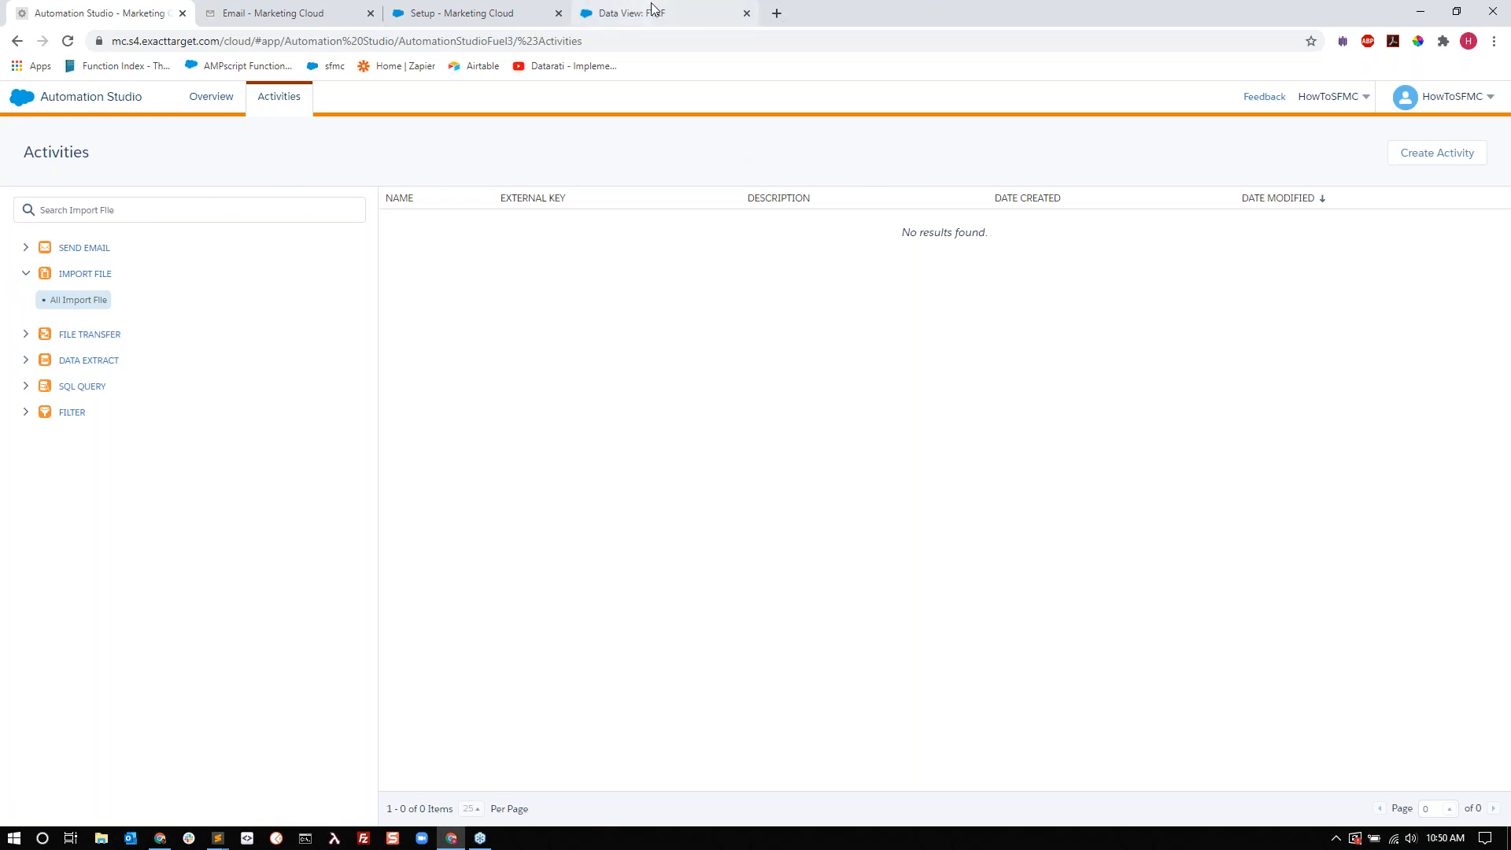
In Marketing Cloud Setup, open File Locations under Data Management, start a new file location and review the available location types
{"action": "left_click", "coordinate": [408, 10]}
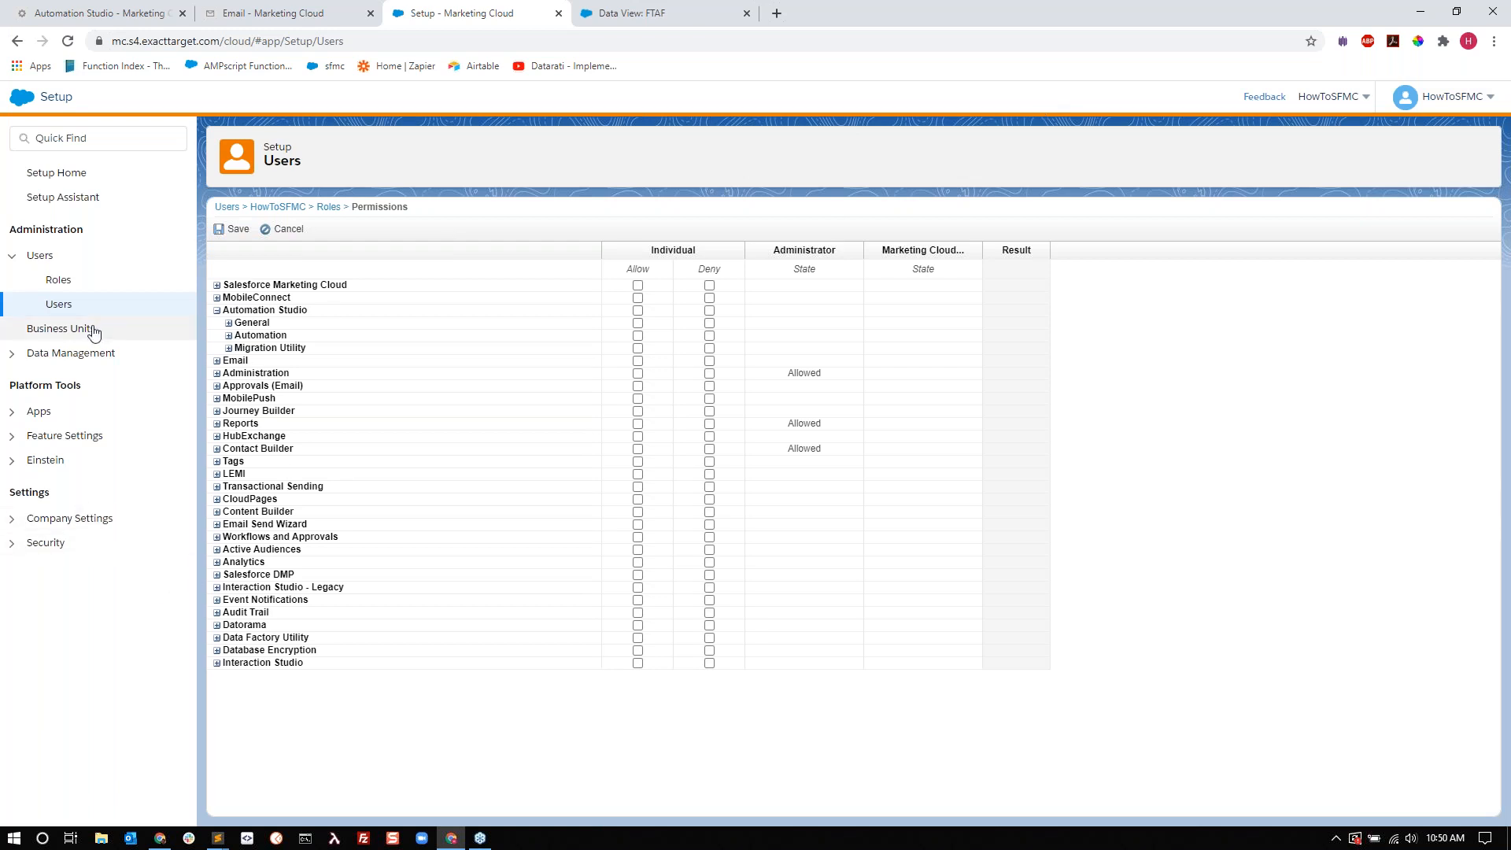
{"action": "left_click", "coordinate": [92, 354]}
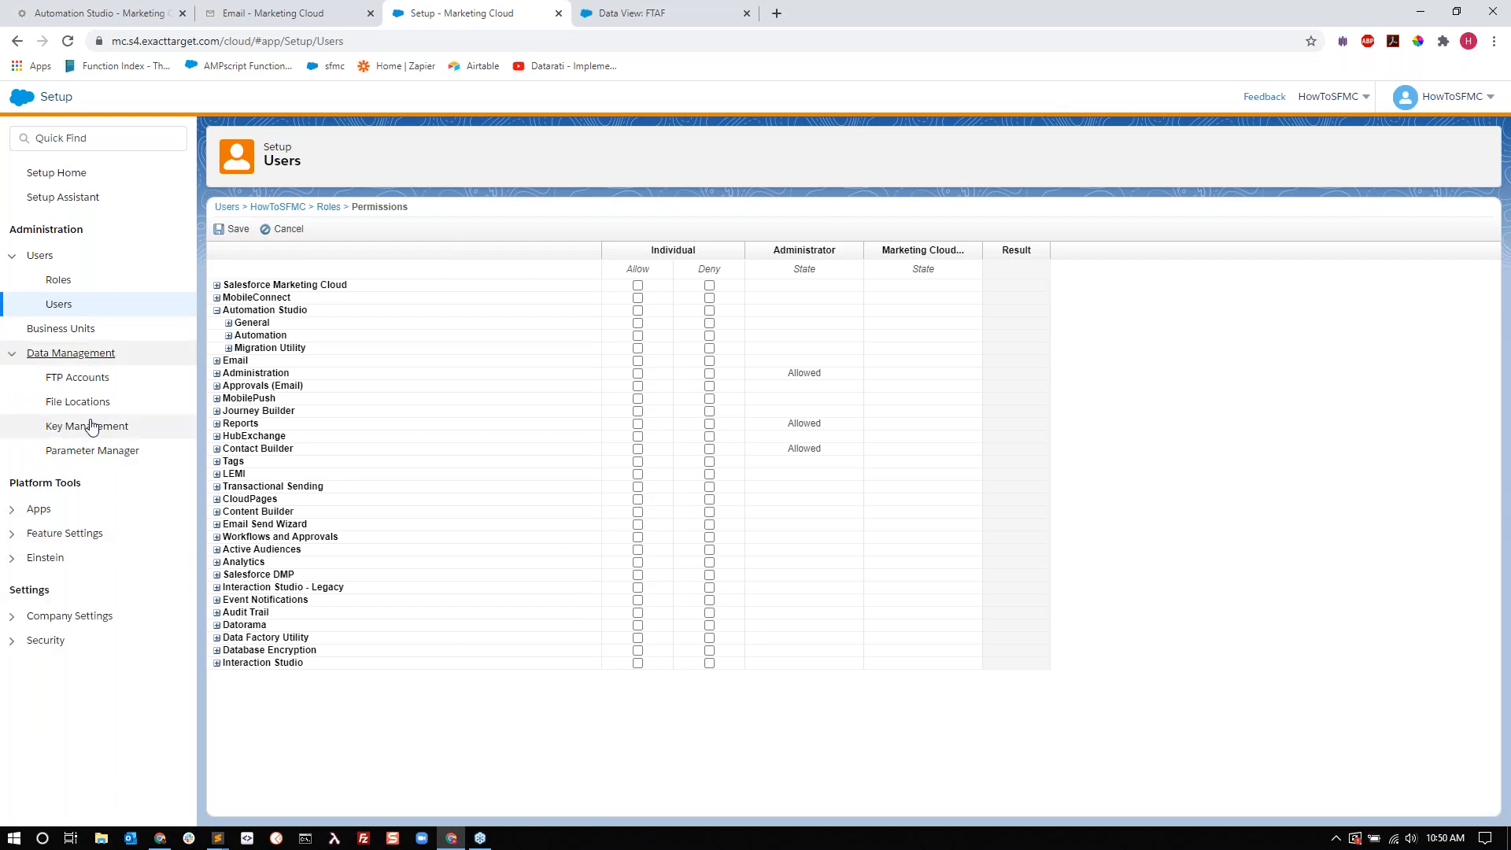
{"action": "left_click", "coordinate": [90, 403]}
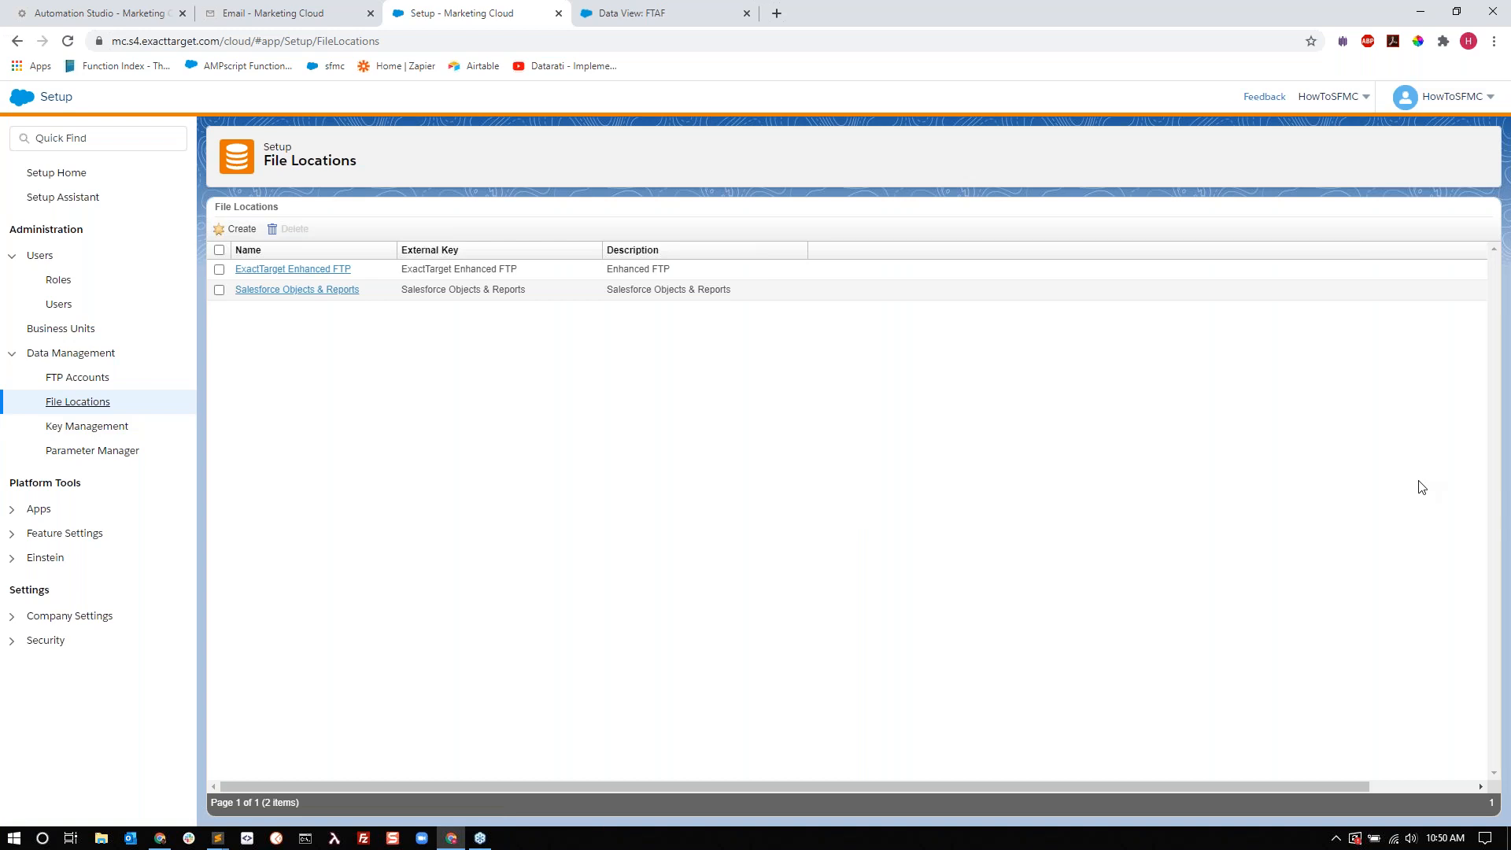
{"action": "left_click", "coordinate": [248, 231]}
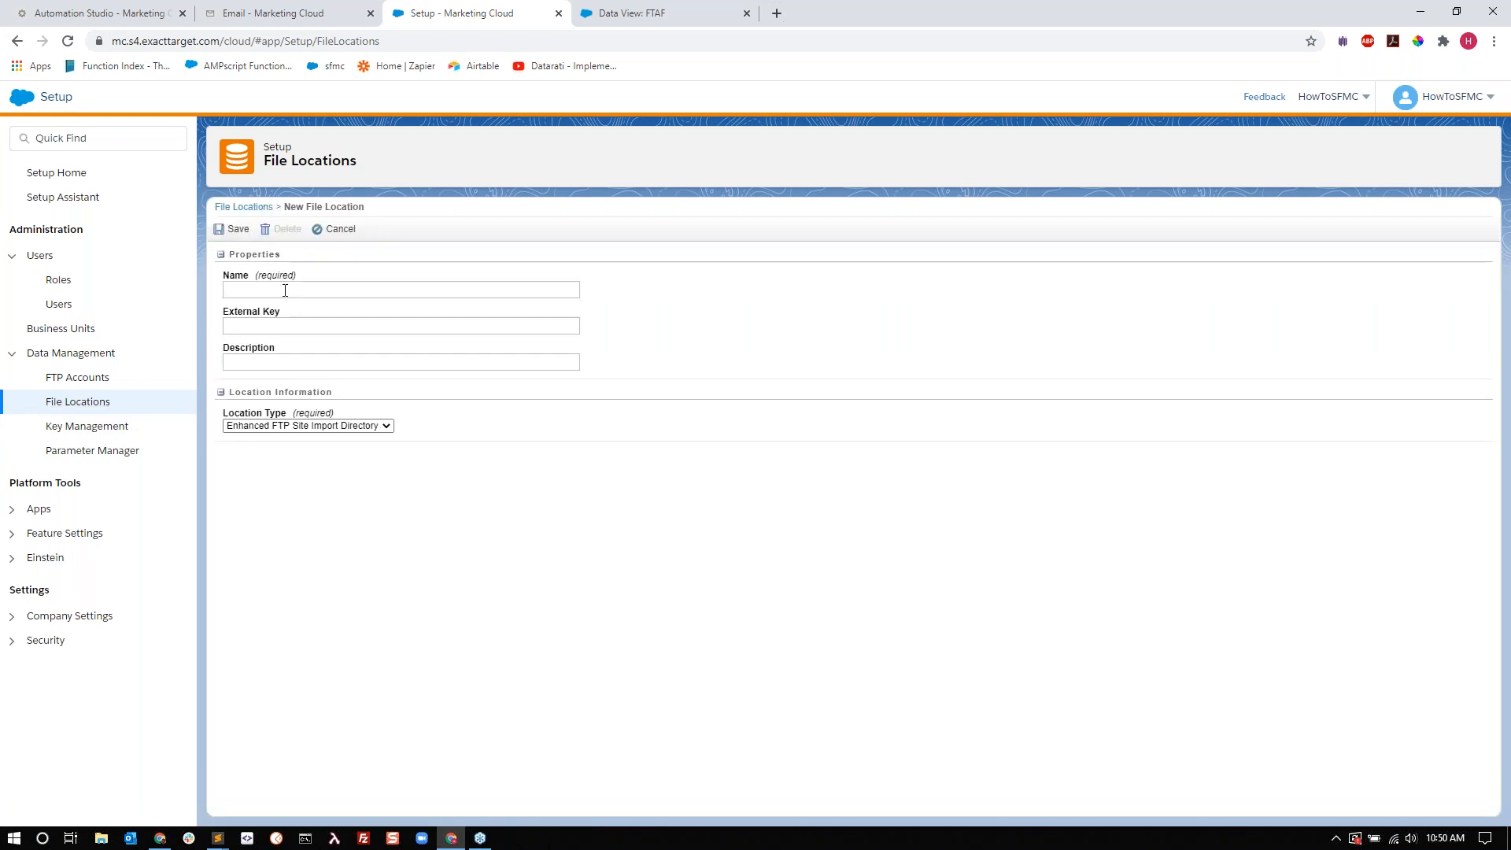
{"action": "left_click", "coordinate": [299, 426]}
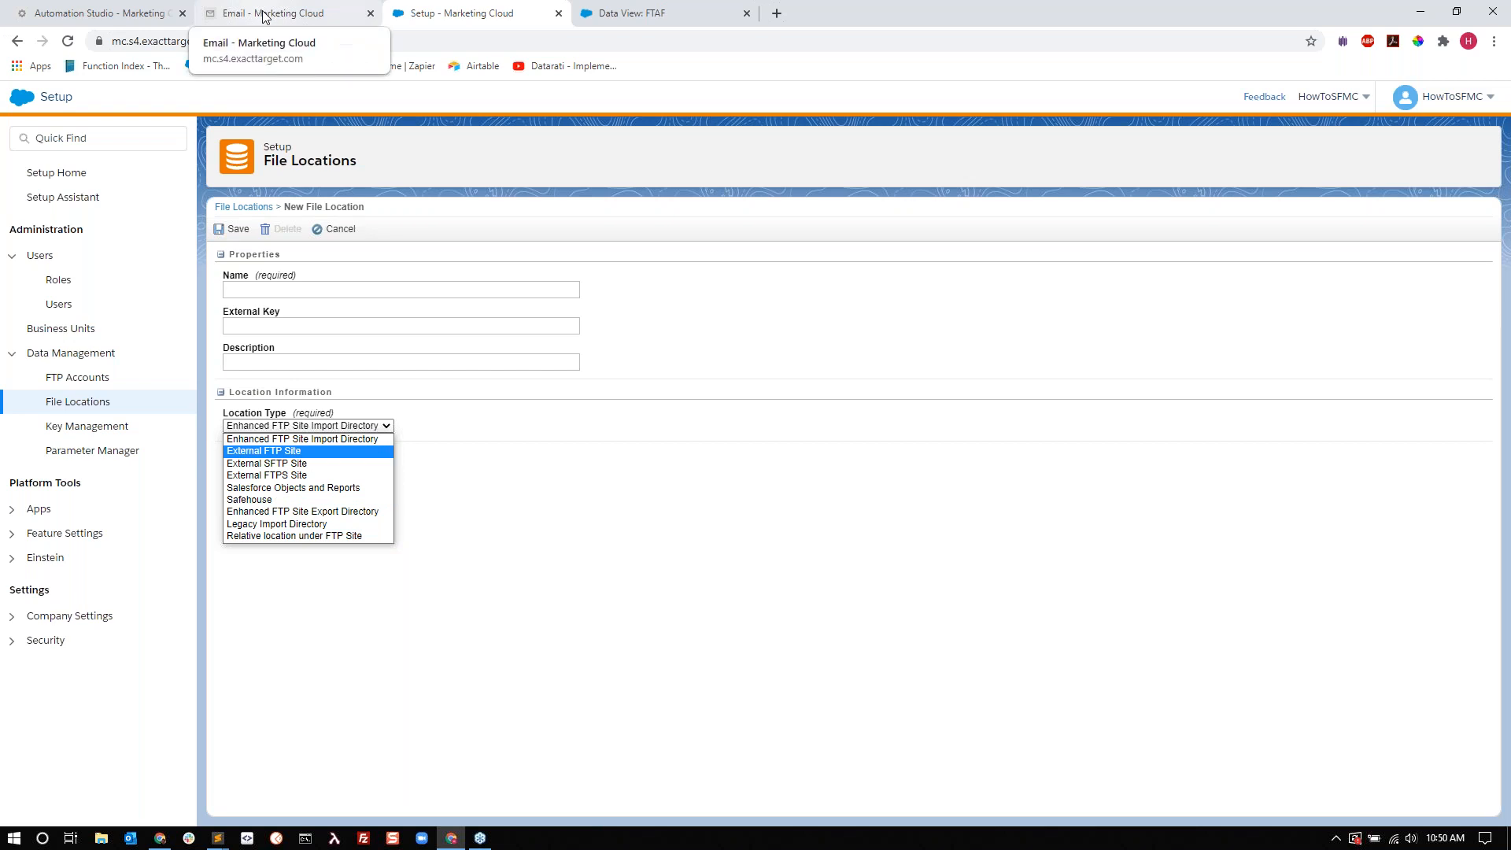
Return to the automations overview and highlight the clause "where _customObjectKey % 3 = 3" in the Sublime Text query notes
{"action": "left_click", "coordinate": [120, 8]}
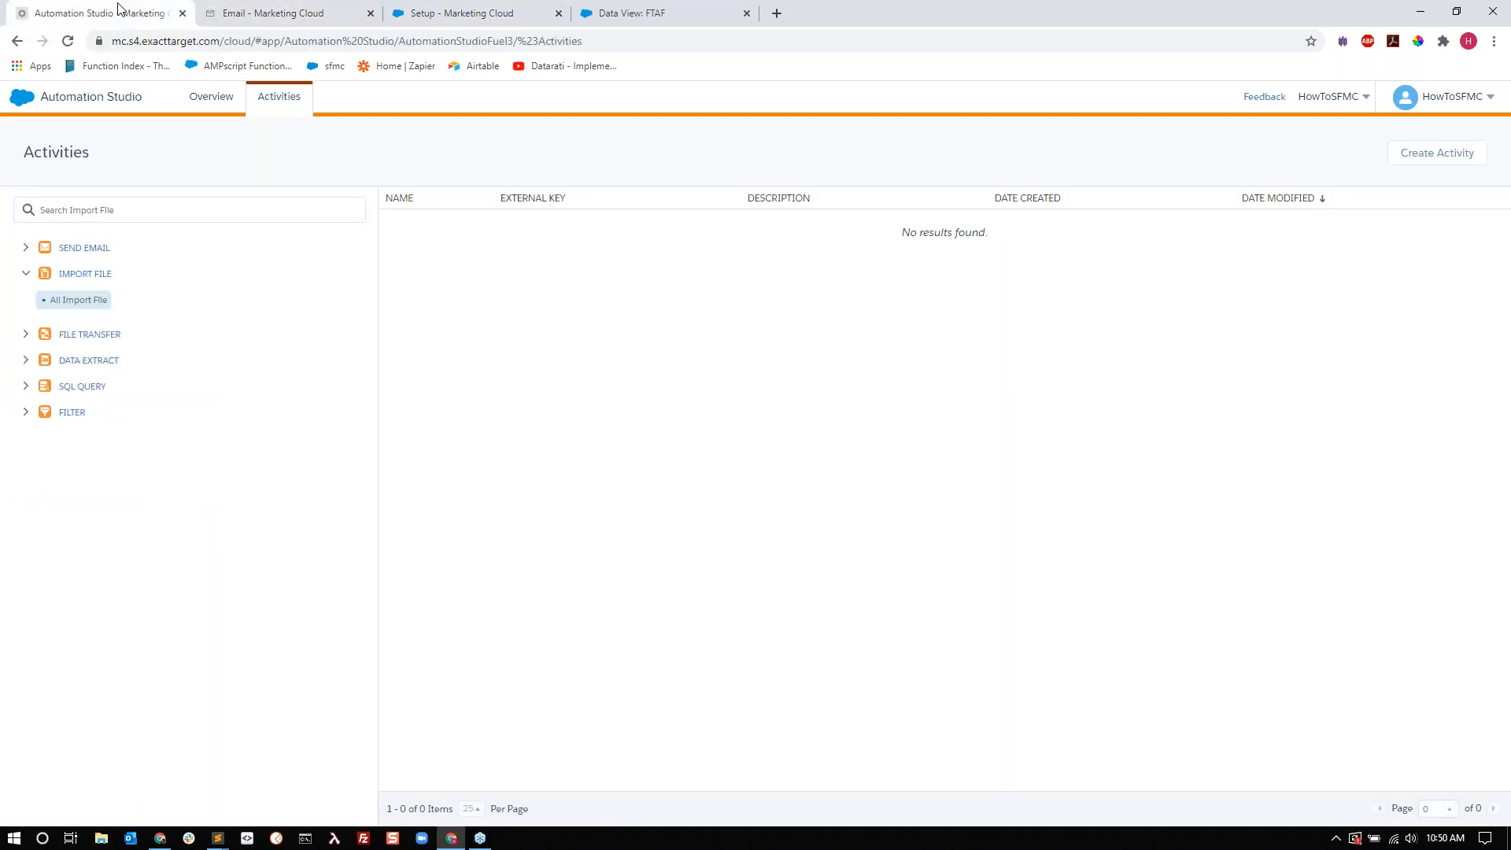
{"action": "left_click", "coordinate": [195, 103]}
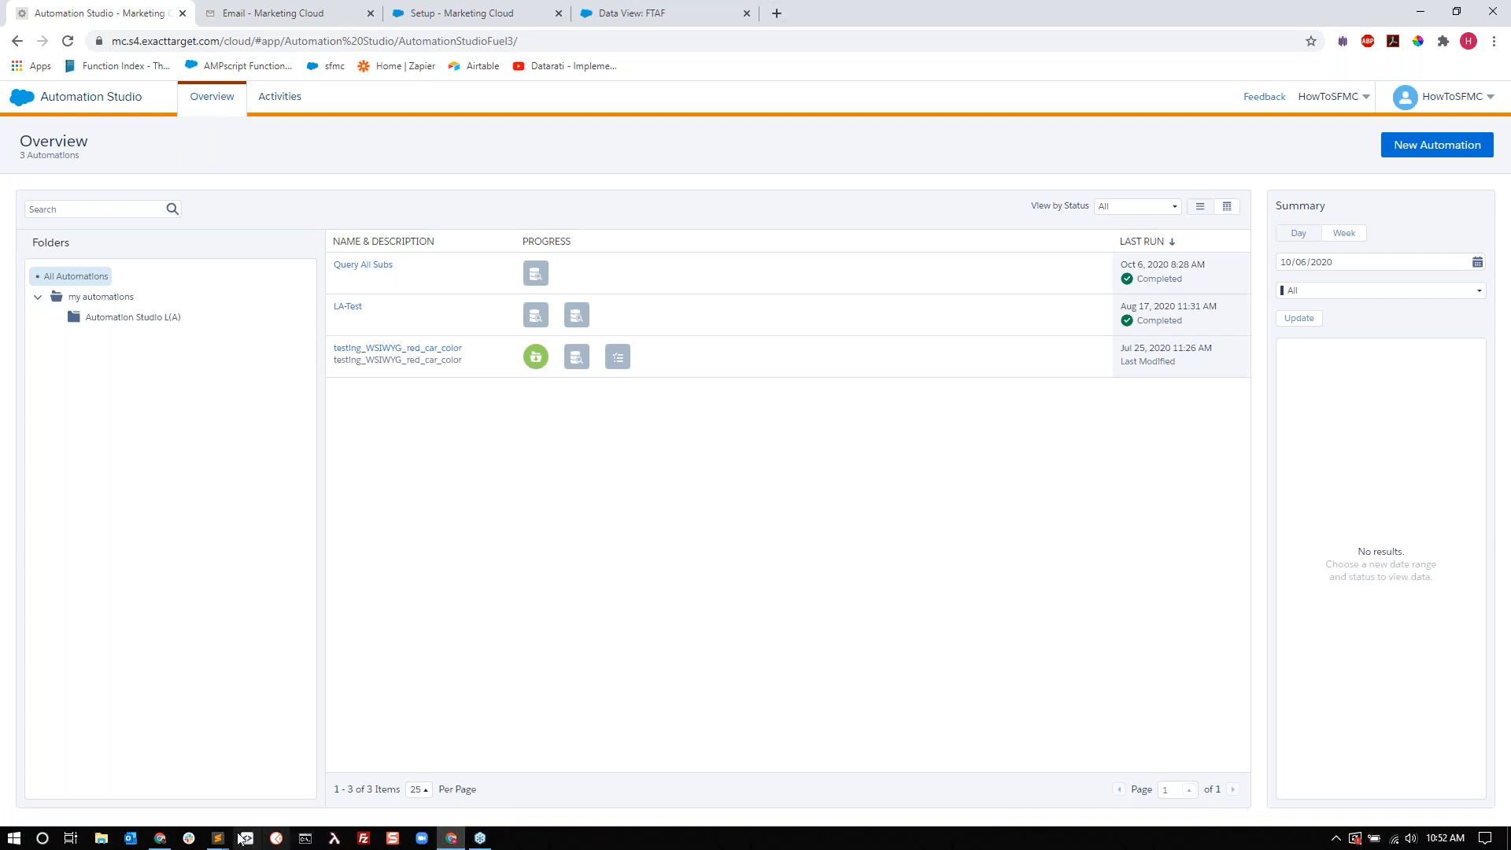
{"action": "mouse_move", "coordinate": [219, 839]}
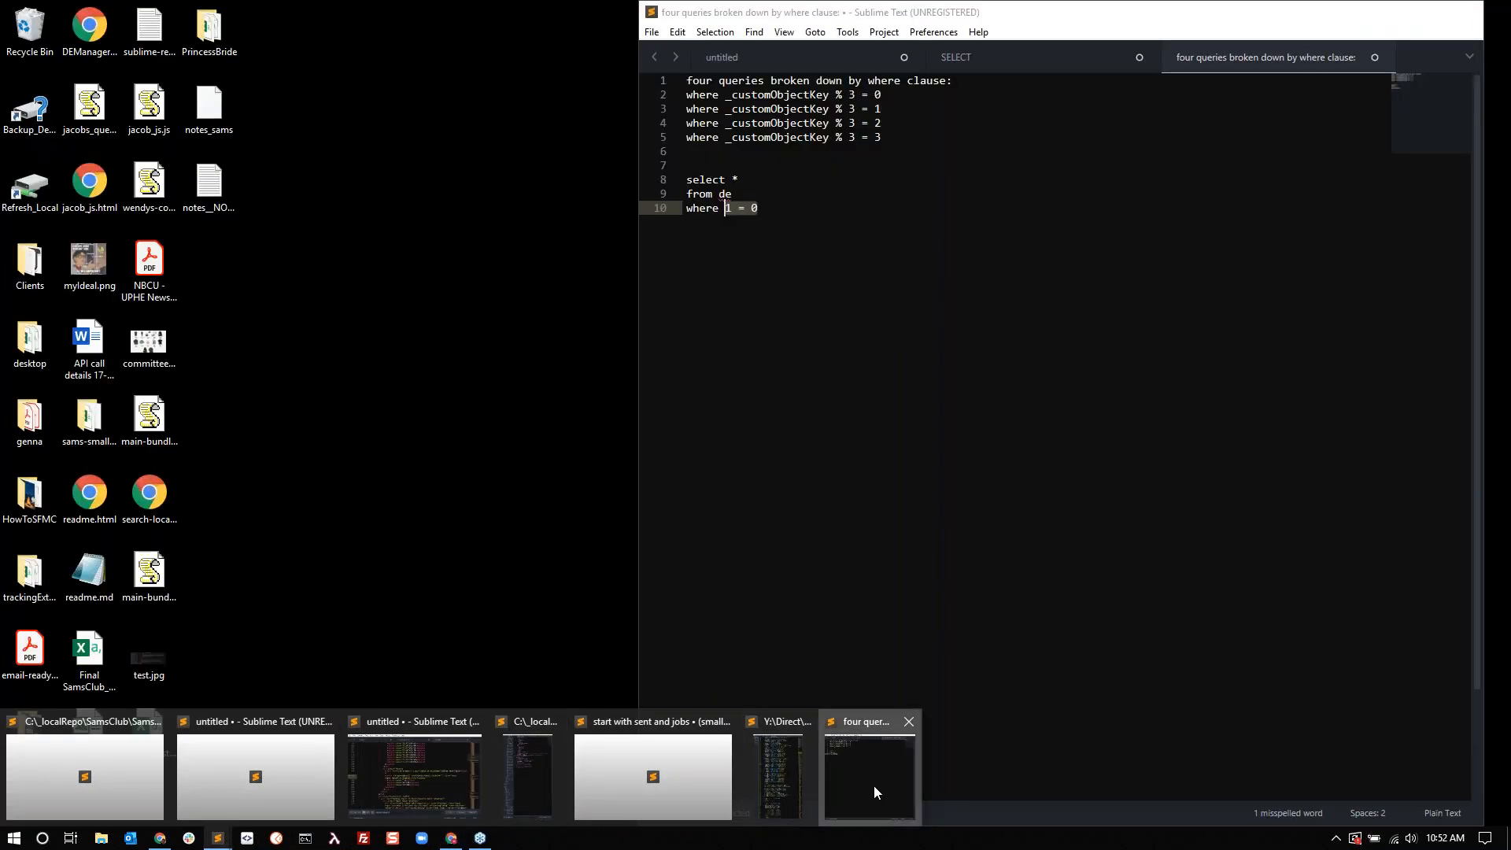
{"action": "left_click", "coordinate": [873, 792]}
{"action": "left_click_drag", "start_coordinate": [883, 137], "coordinate": [677, 136]}
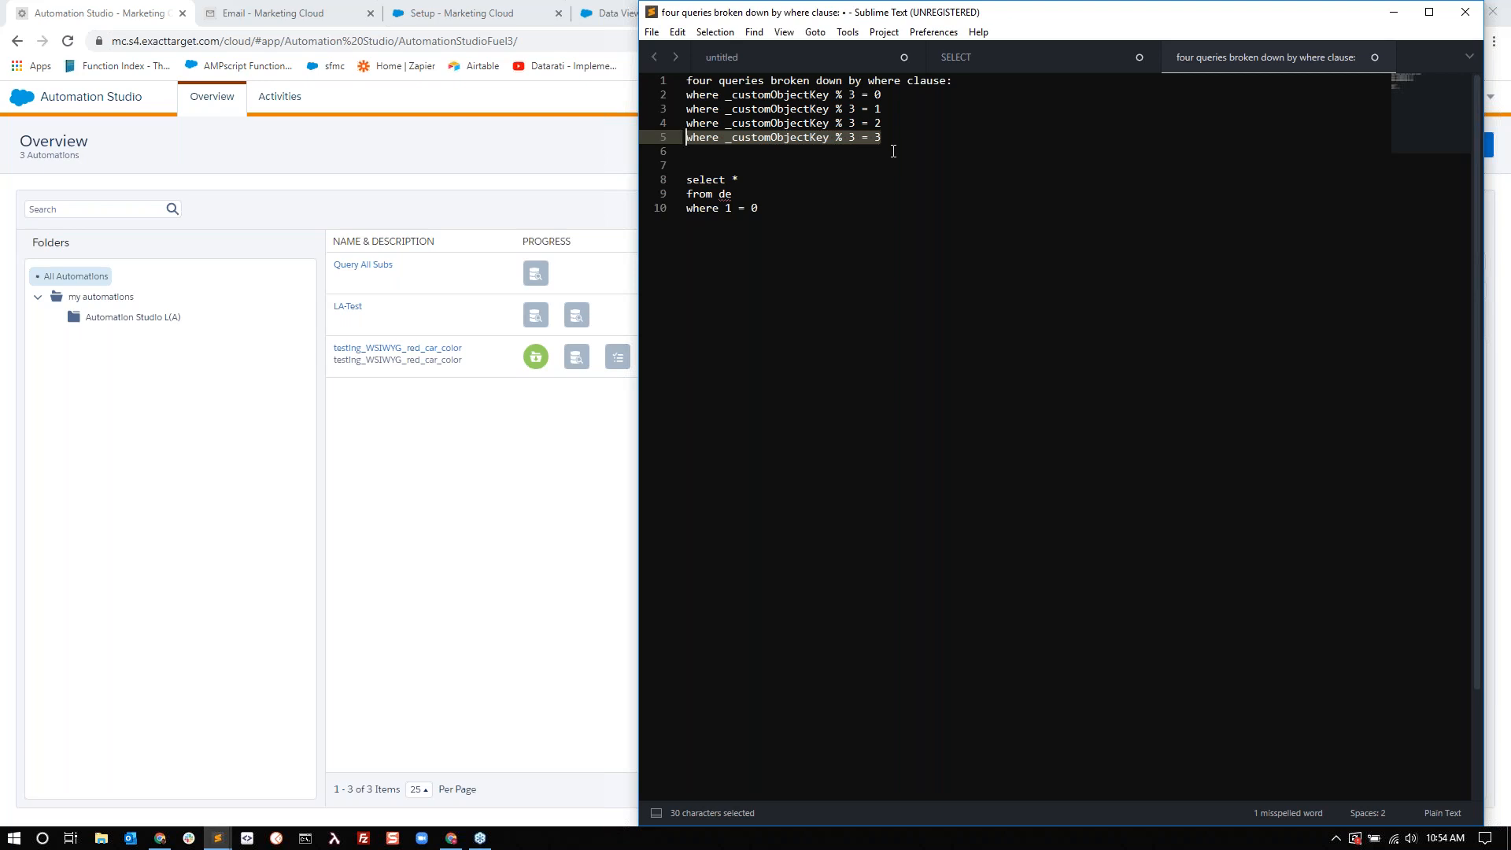
{"action": "left_click", "coordinate": [1394, 12]}
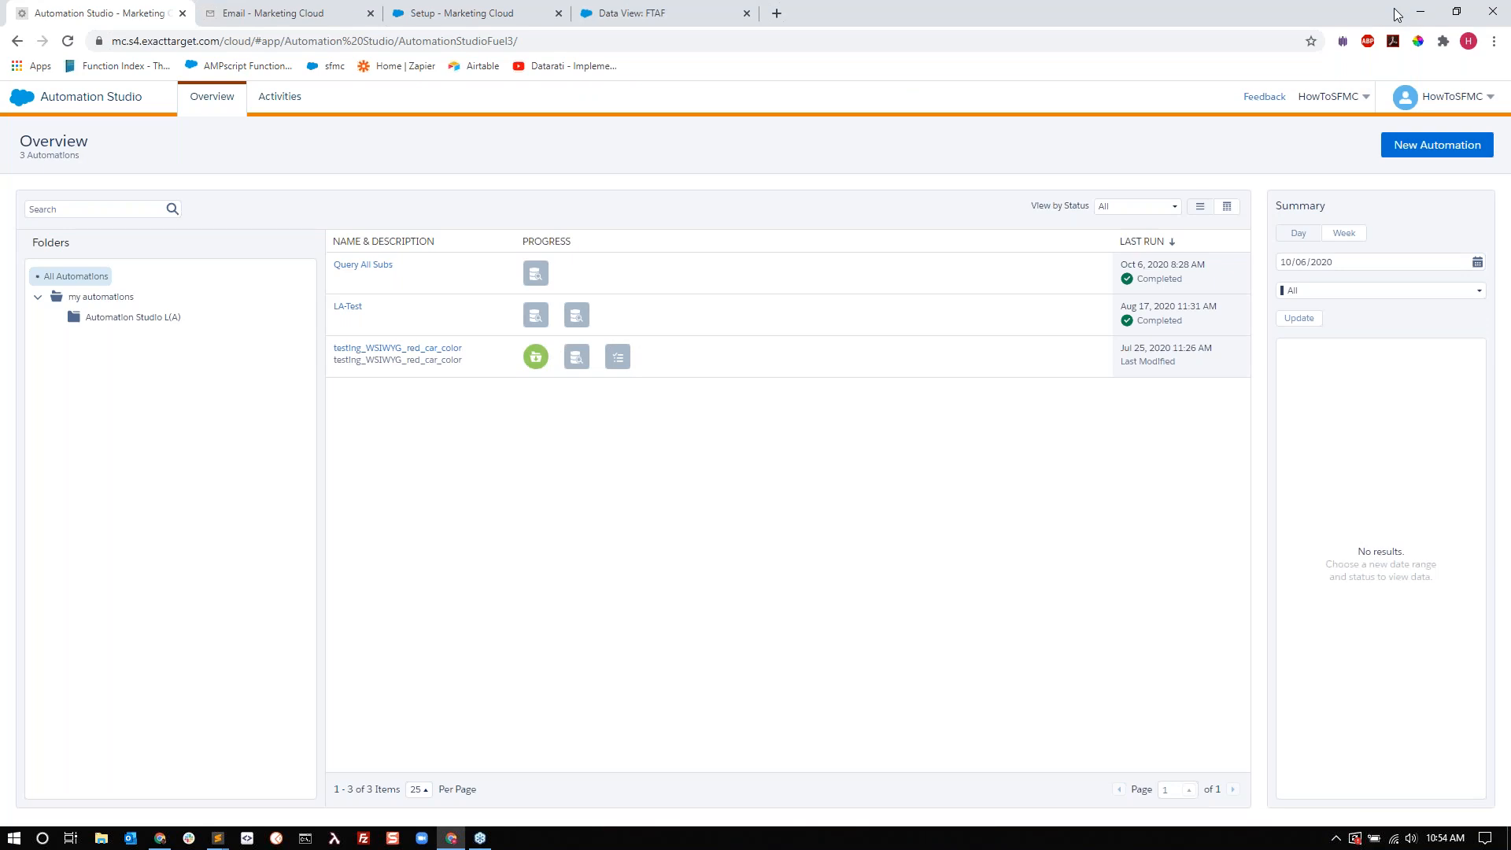